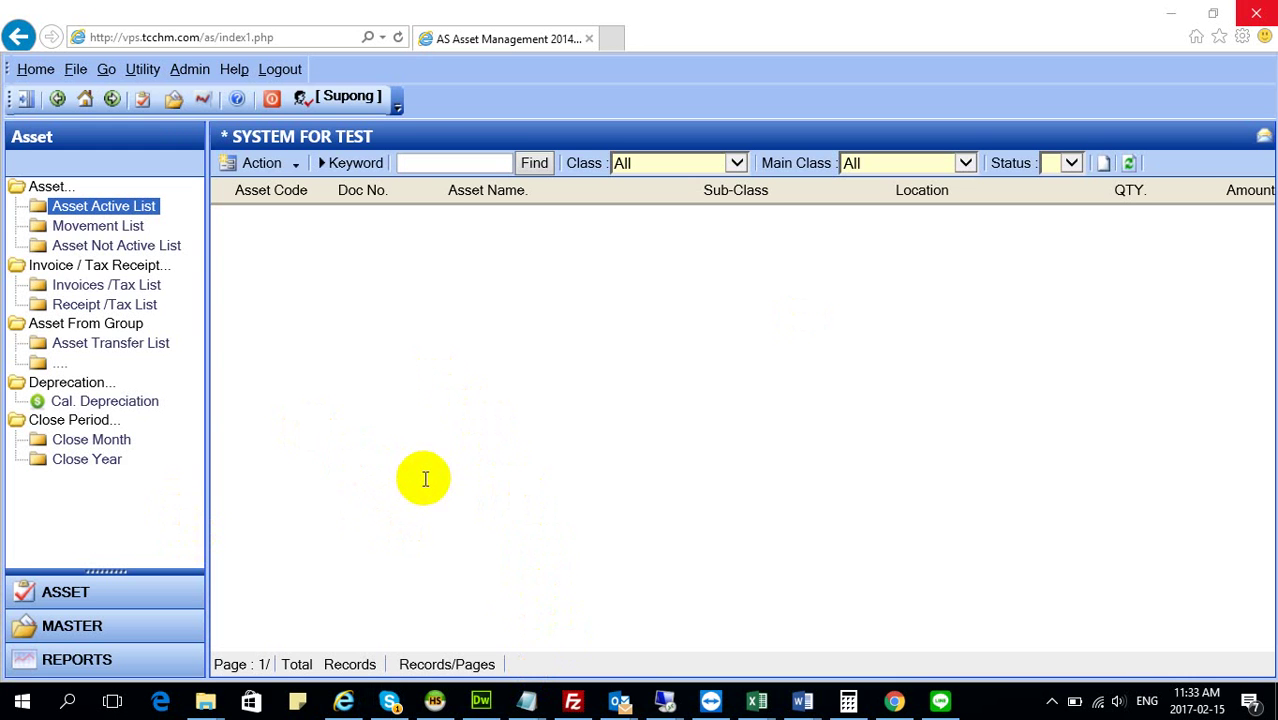
List the active assets, open asset AD000492 and view its Asset Disposal form
left_click(534, 163)
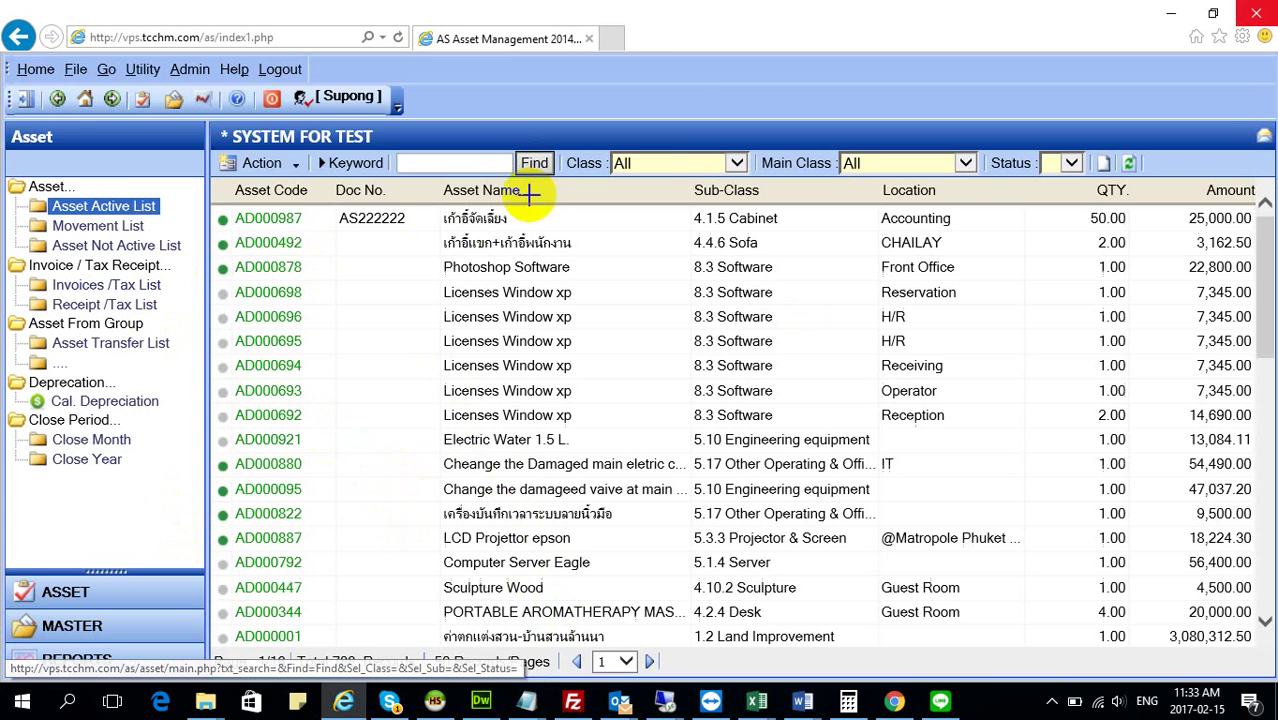
left_click(277, 244)
left_click(60, 71)
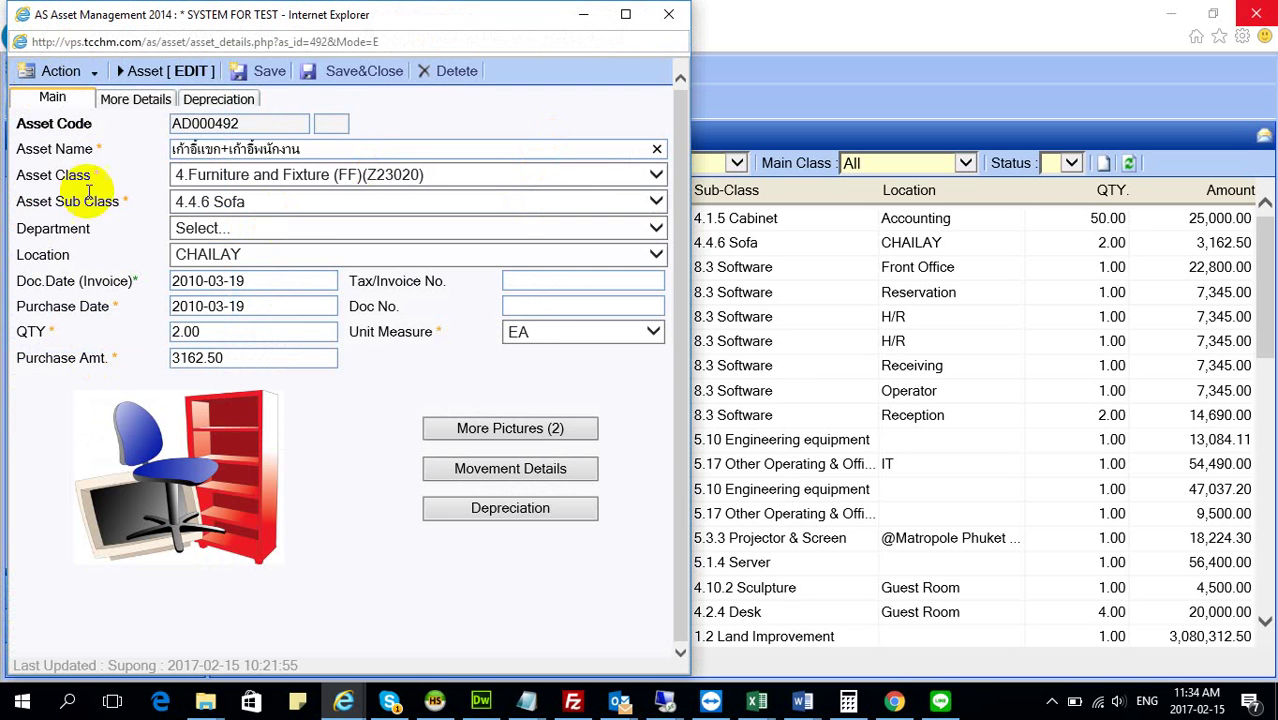
left_click(58, 71)
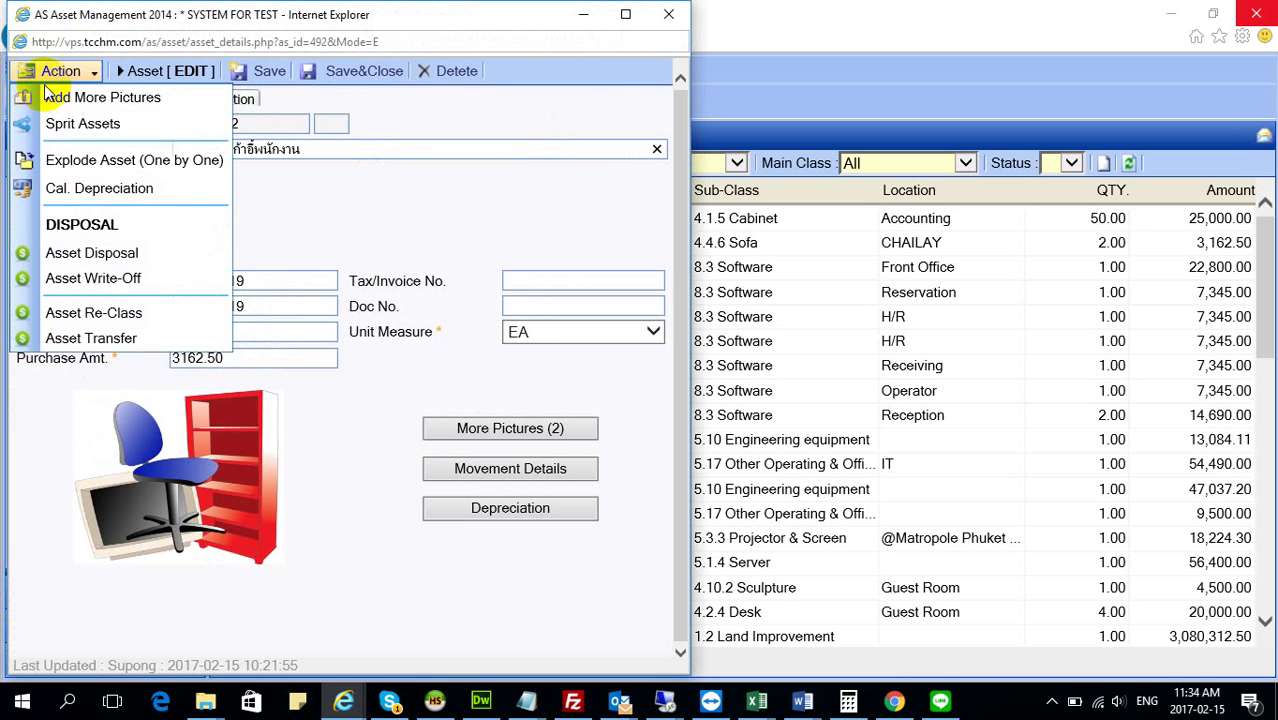
left_click(97, 252)
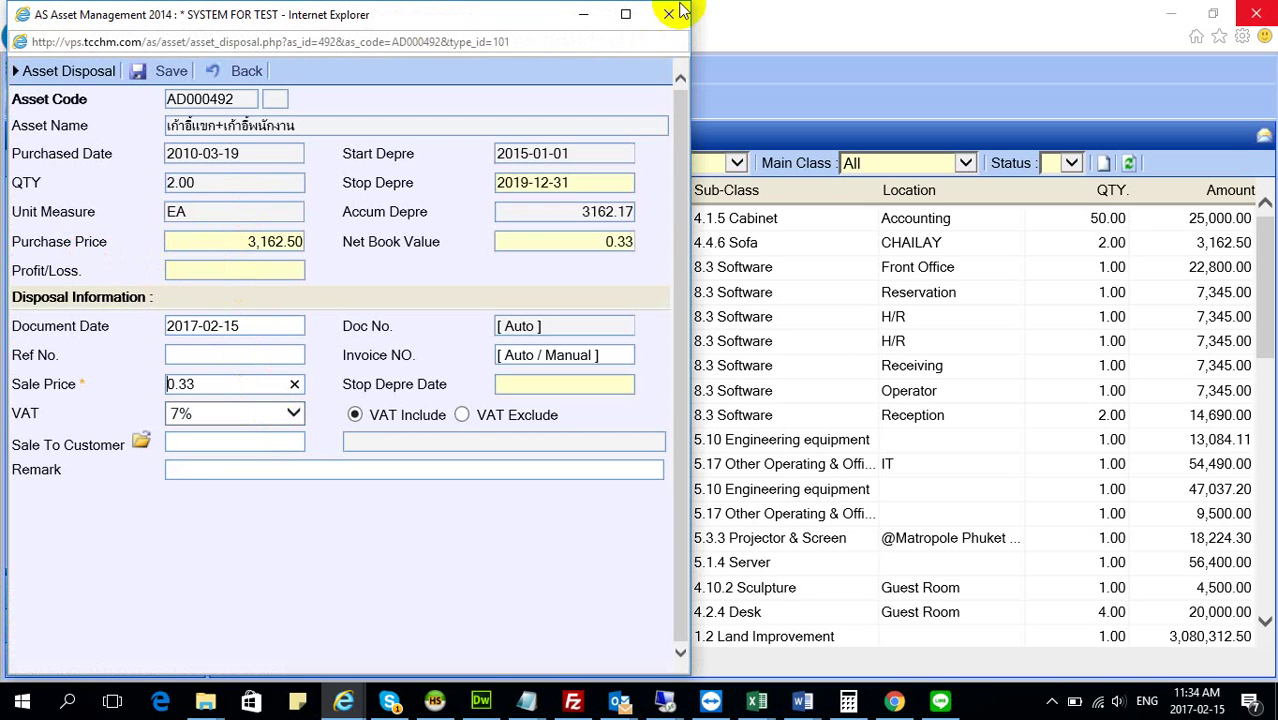
left_click(669, 16)
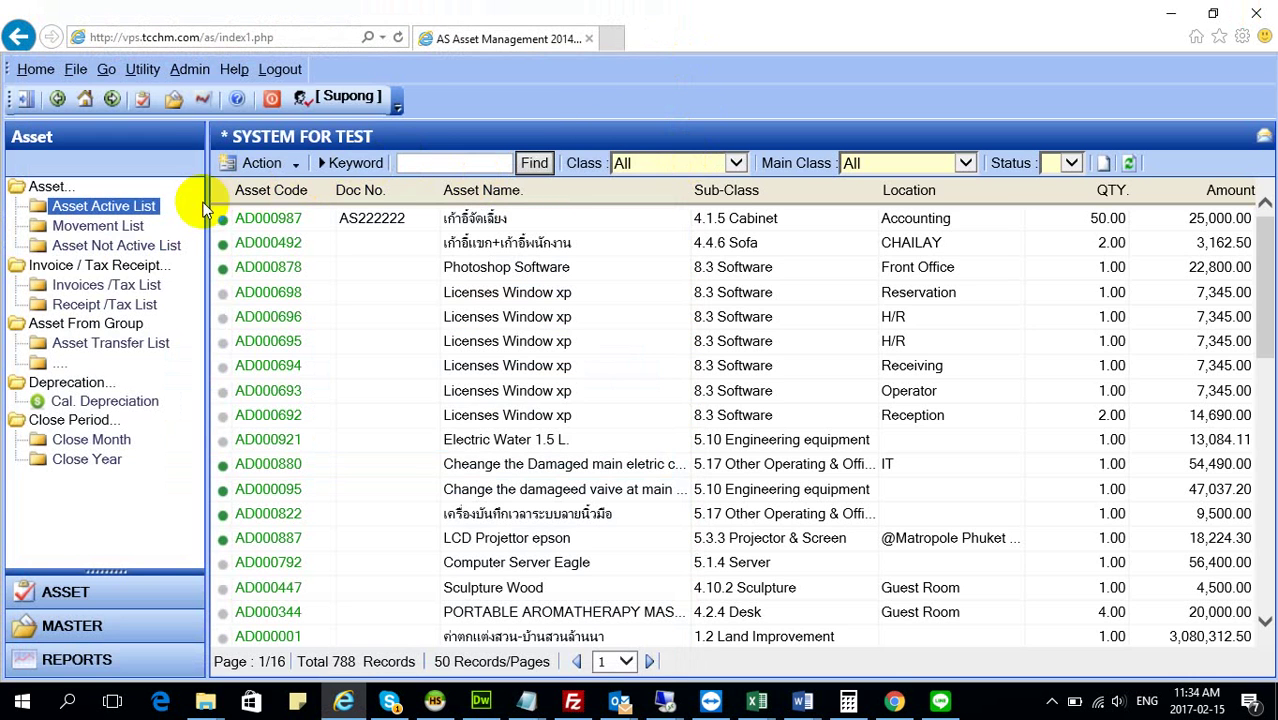
Reload the Asset Active List and open the Disposal / Write-Off / Transfer BY GROUP window
left_click(122, 207)
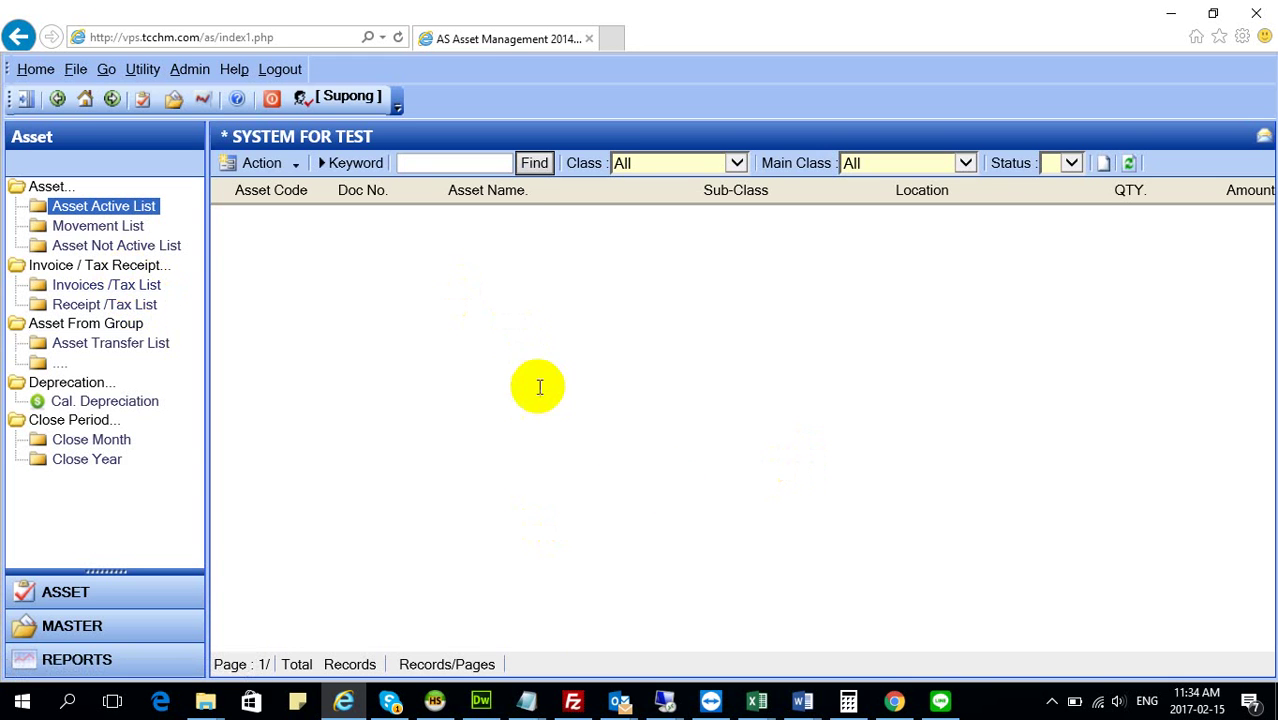
left_click(255, 164)
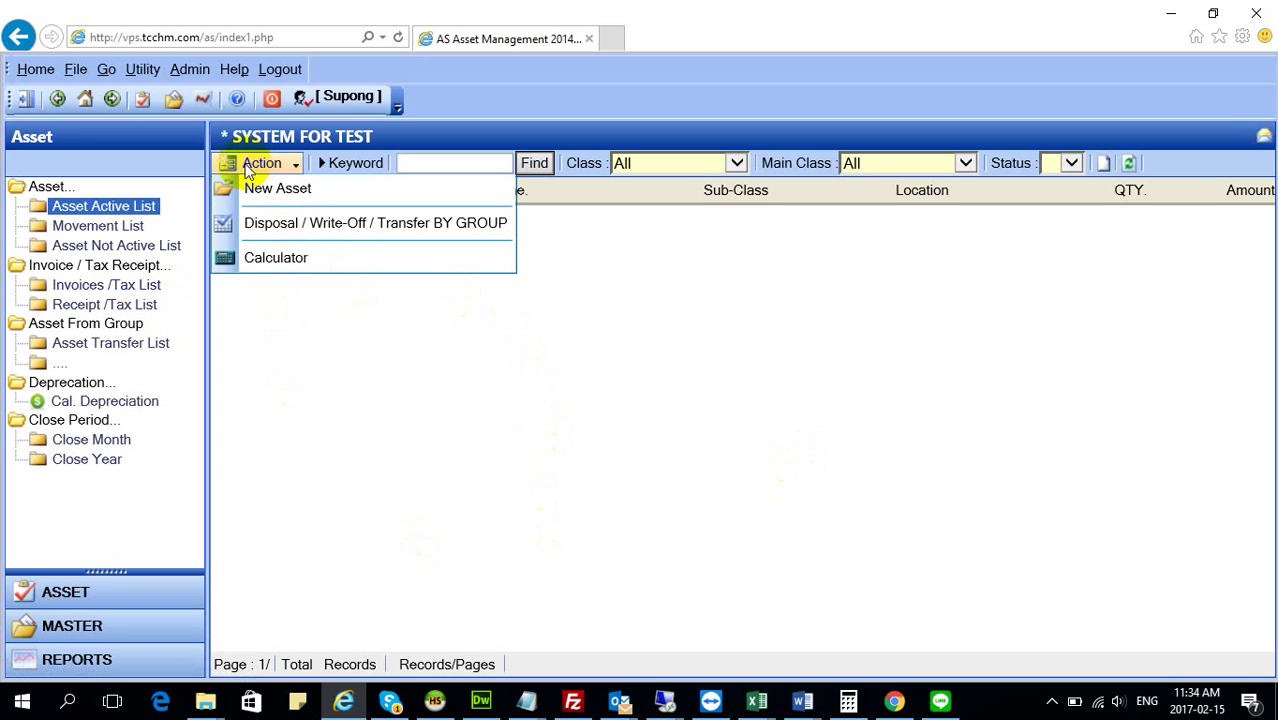
left_click(113, 215)
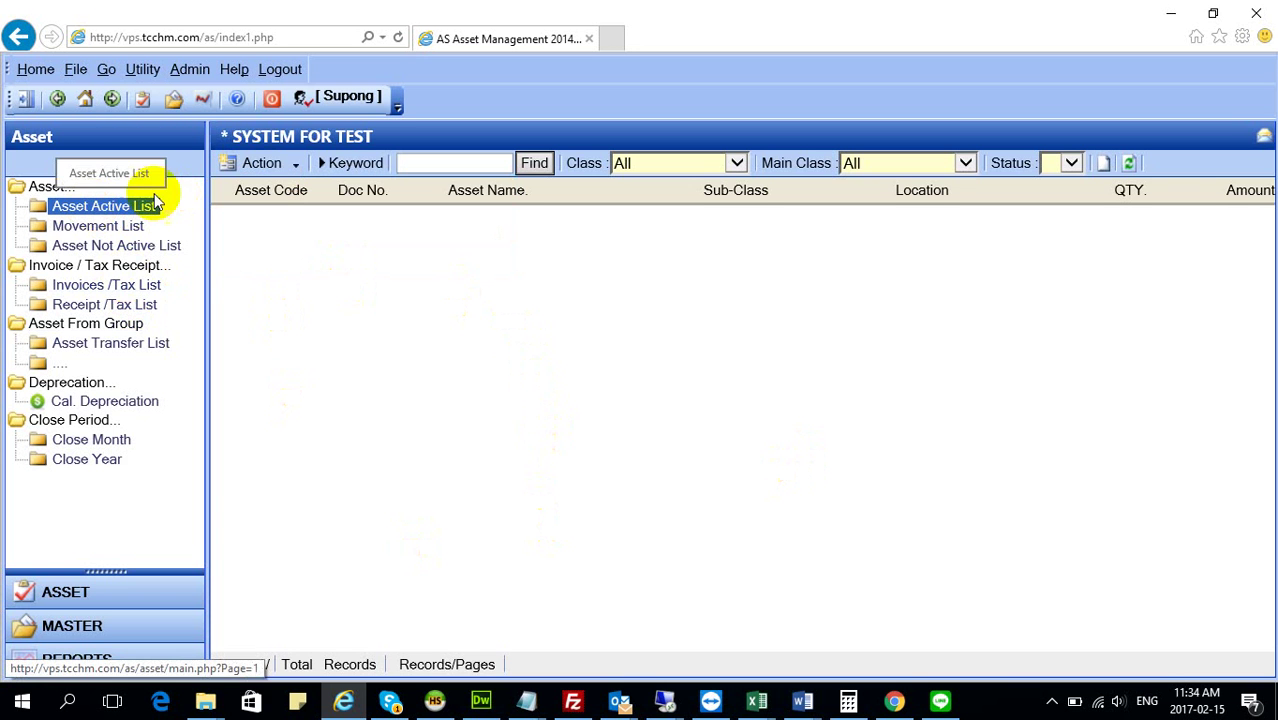
left_click(243, 164)
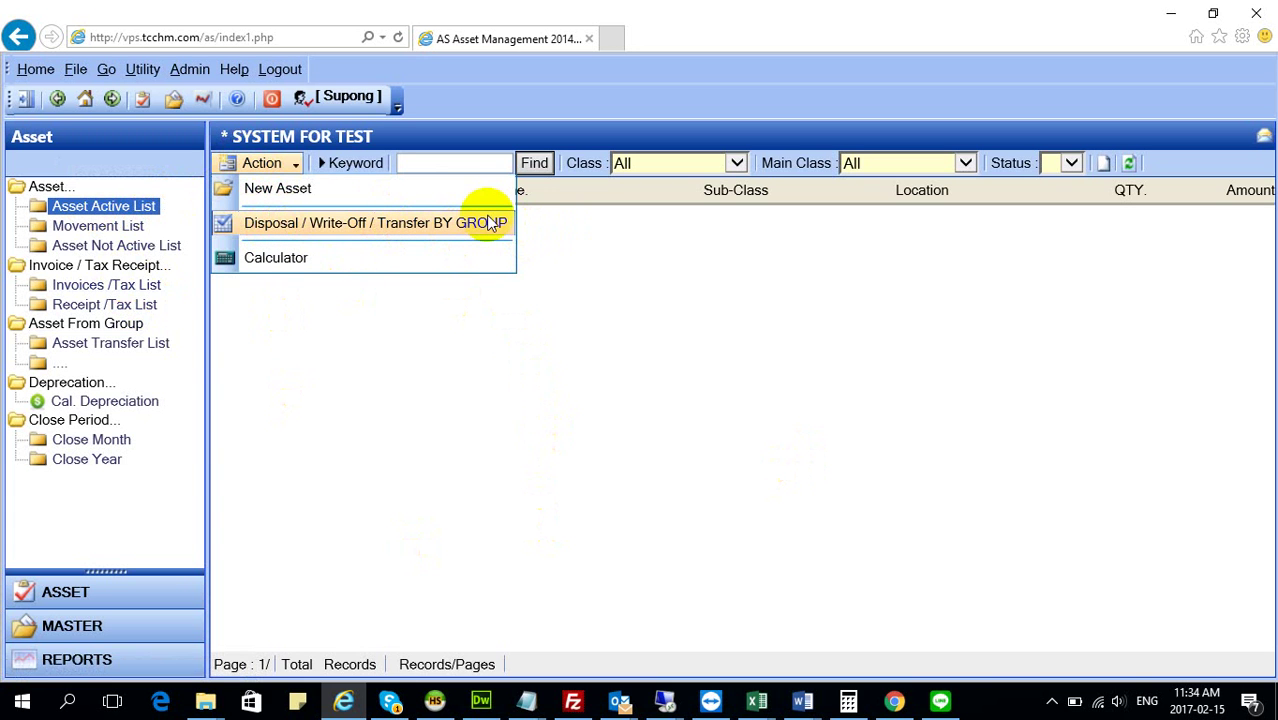
left_click(354, 222)
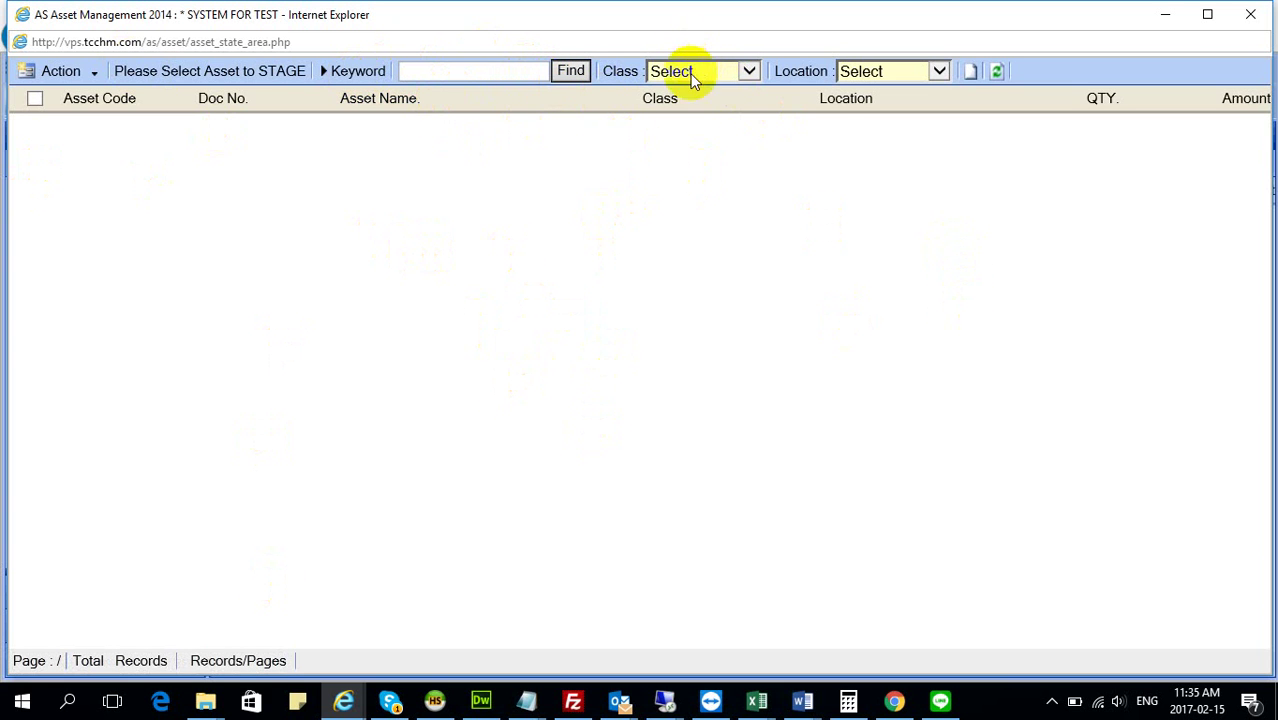
Search for assets of class 6.Small Operating Equipment (SOE)
left_click(752, 72)
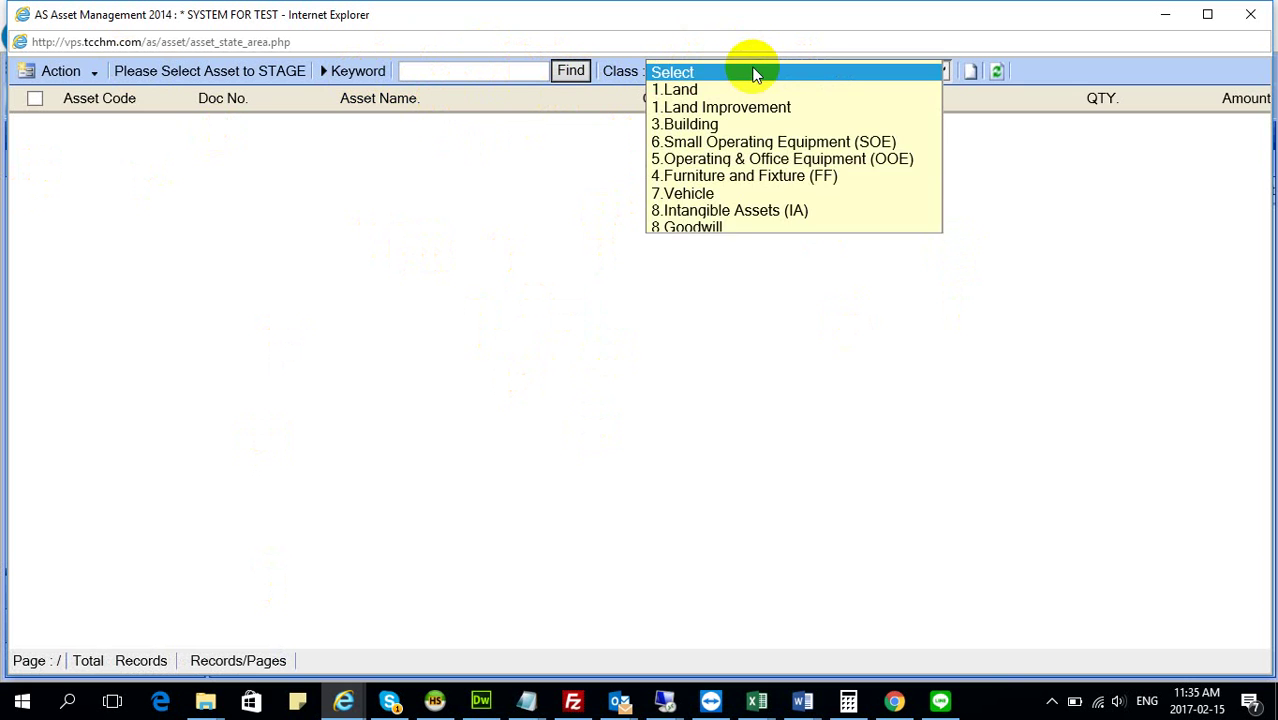
left_click(790, 141)
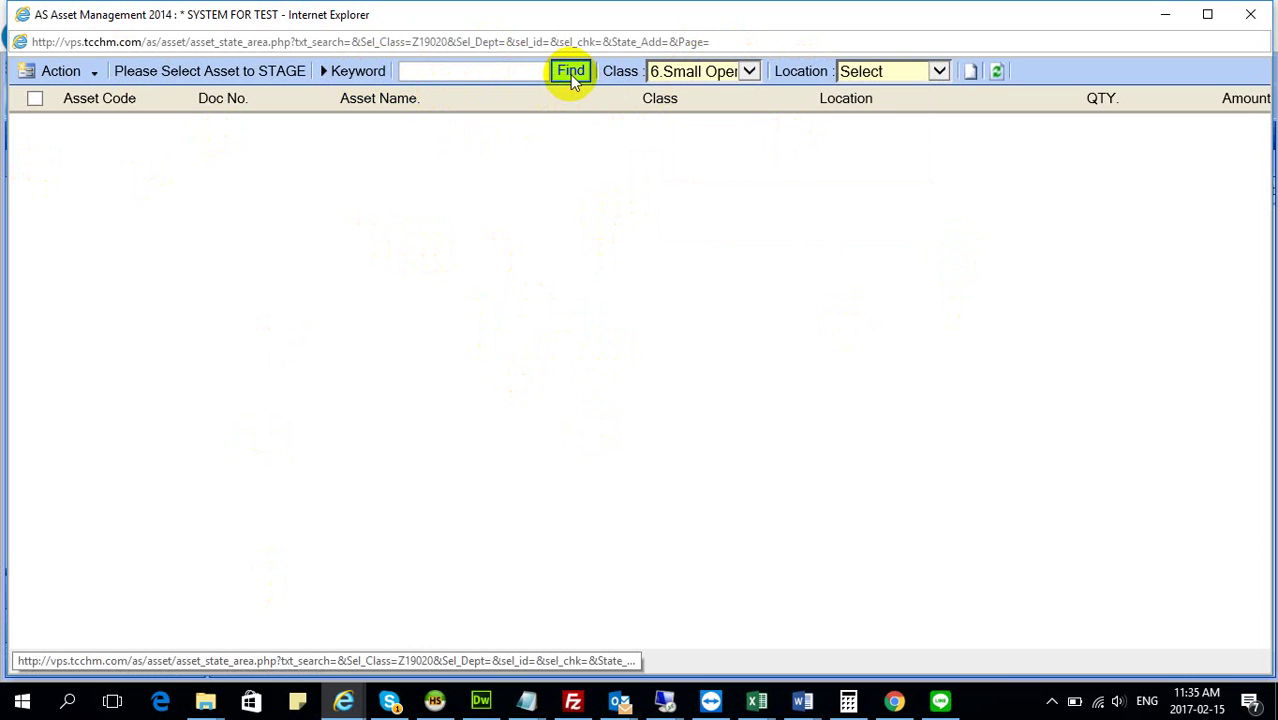
left_click(572, 74)
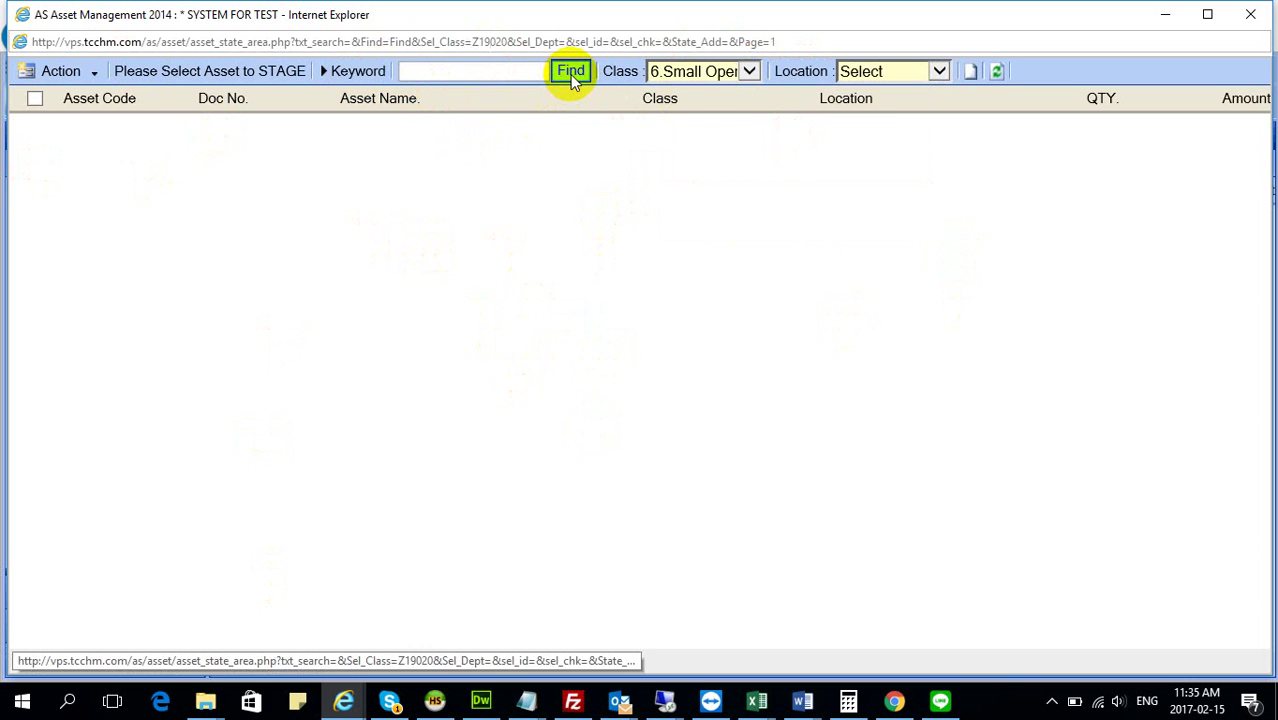
Filter the asset list by class 5.Operating & Office Equipment (OOE)
left_click(750, 73)
left_click(738, 110)
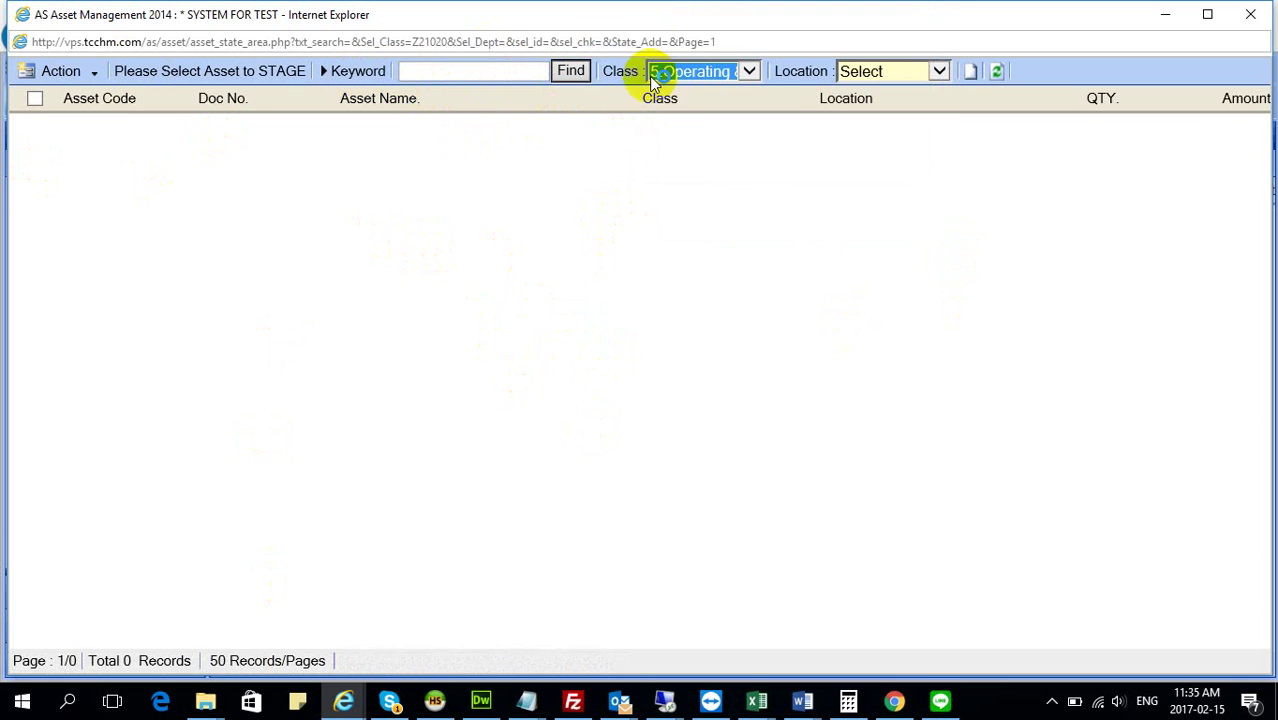
left_click(750, 73)
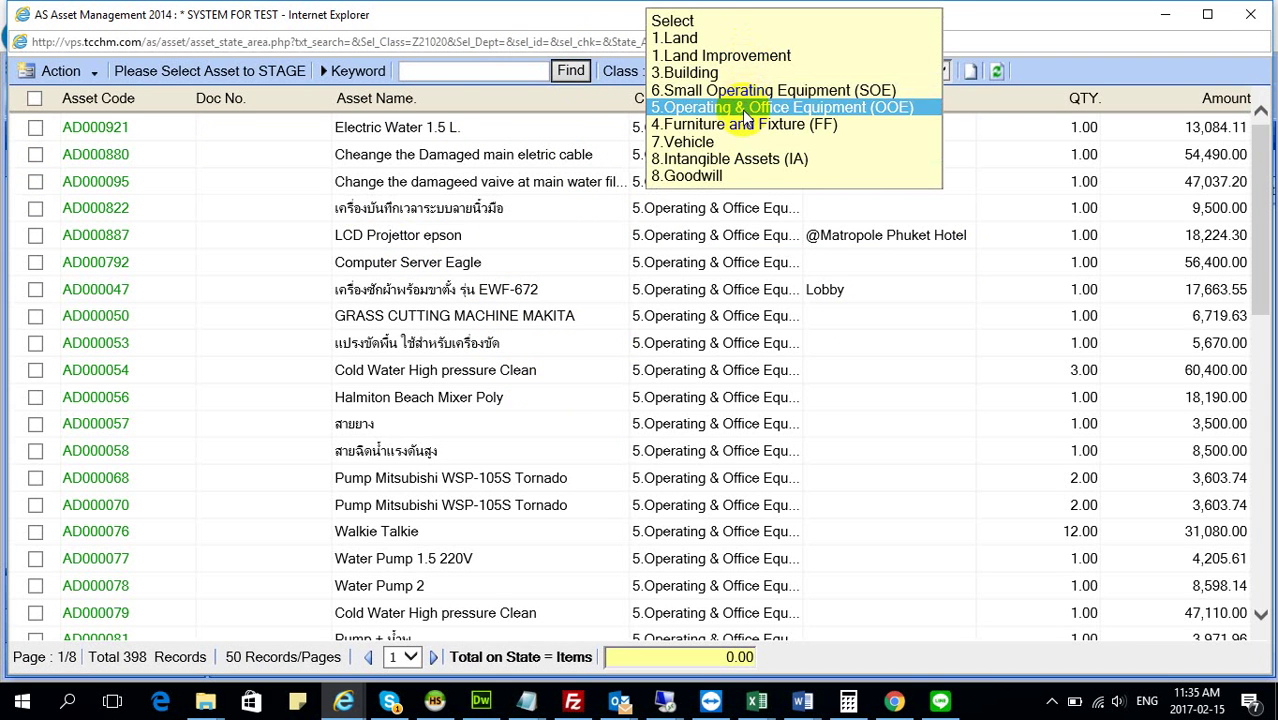
left_click(745, 110)
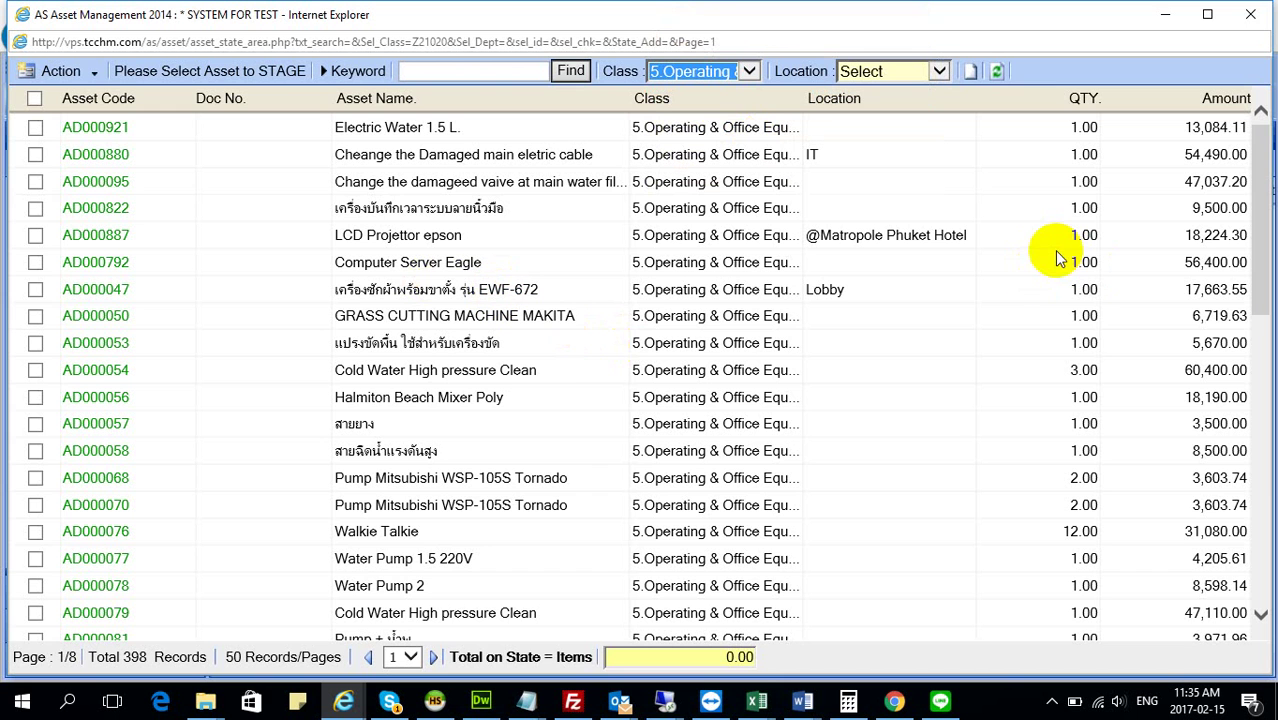
Select AD000921 and the ten consecutive assets from AD000095 through AD000057, and move the selected items to STATE
left_click_drag(1264, 320, 1175, 191)
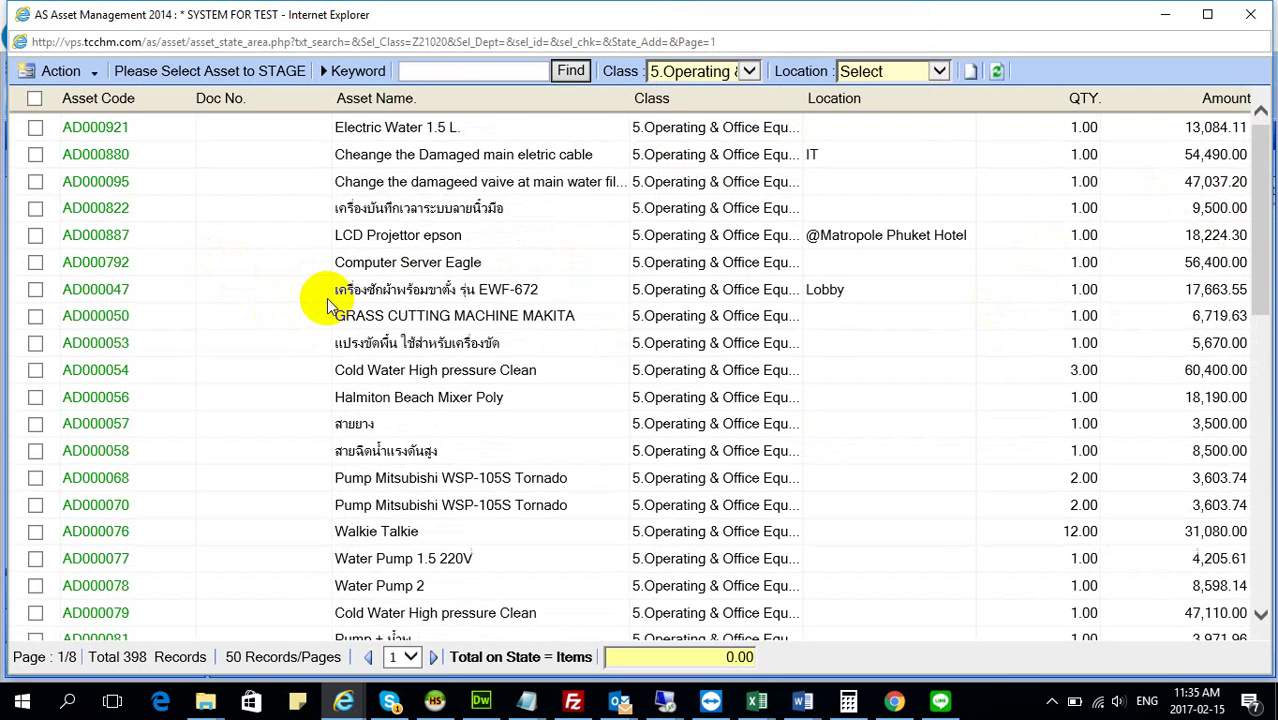
left_click_drag(1256, 192, 1264, 125)
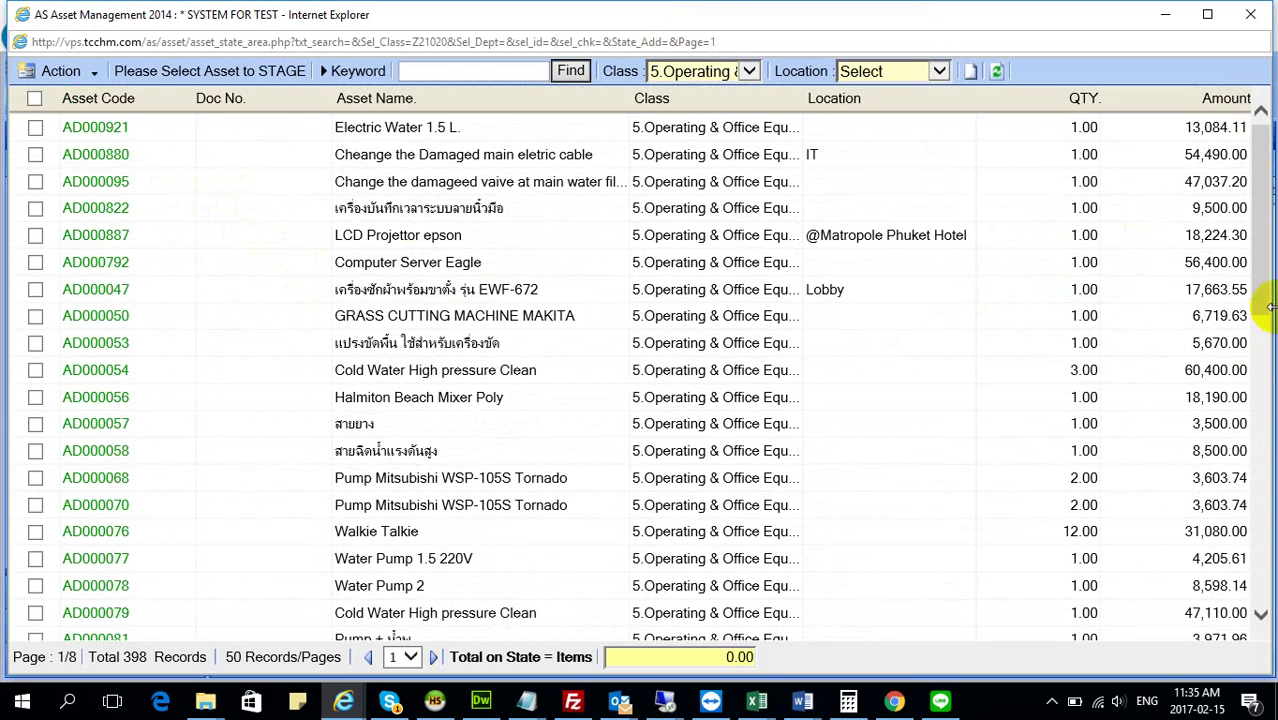
scroll(1180, 494, "down", 6)
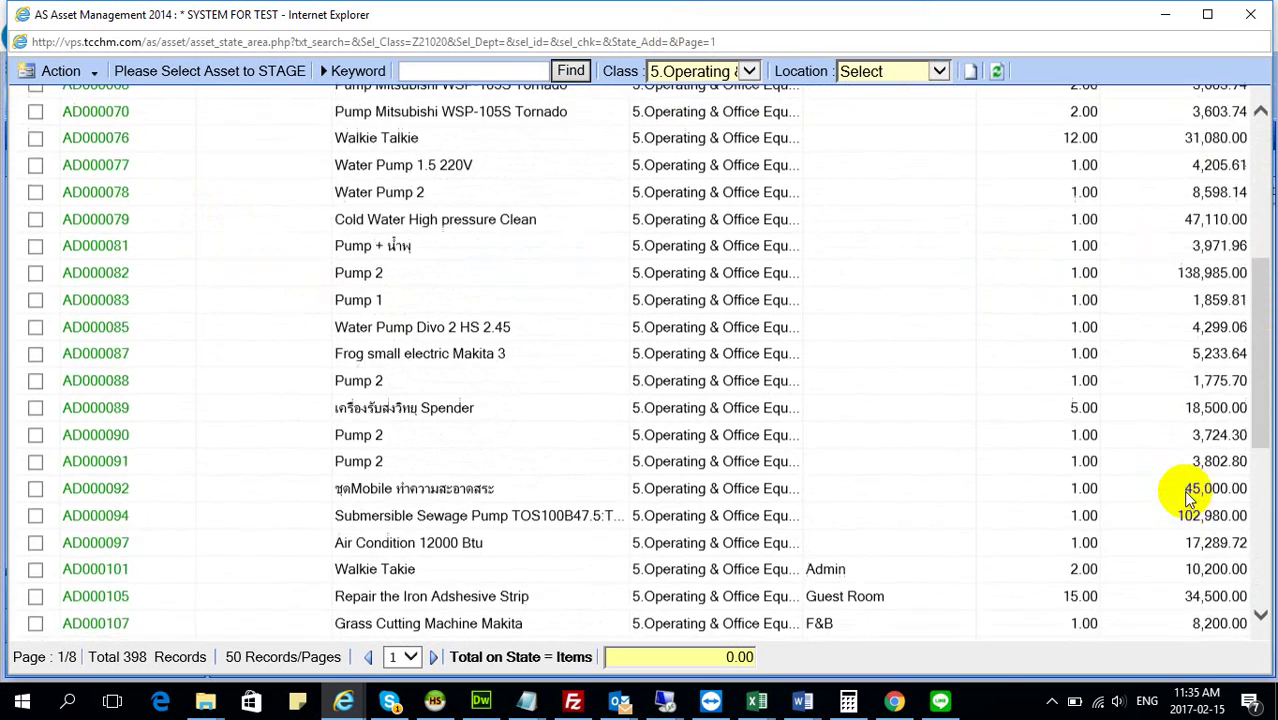
scroll(1183, 490, "up", 6)
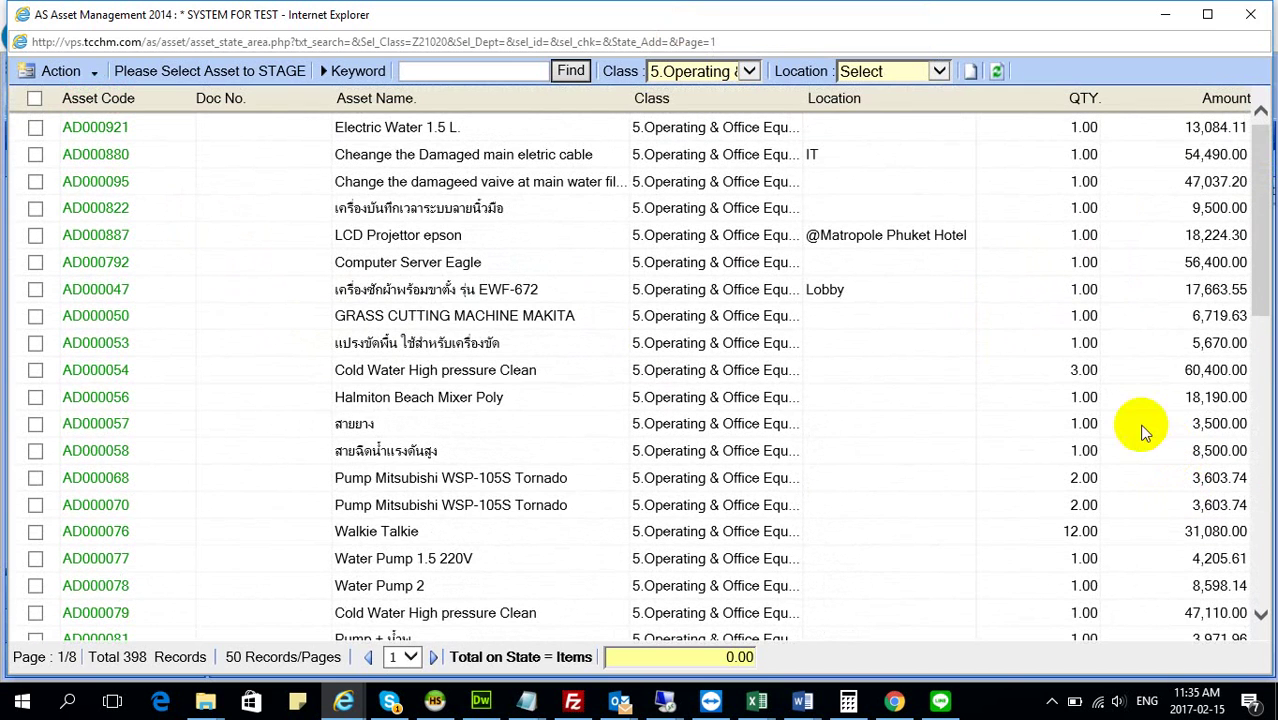
left_click(35, 182)
left_click(35, 208)
left_click(35, 235)
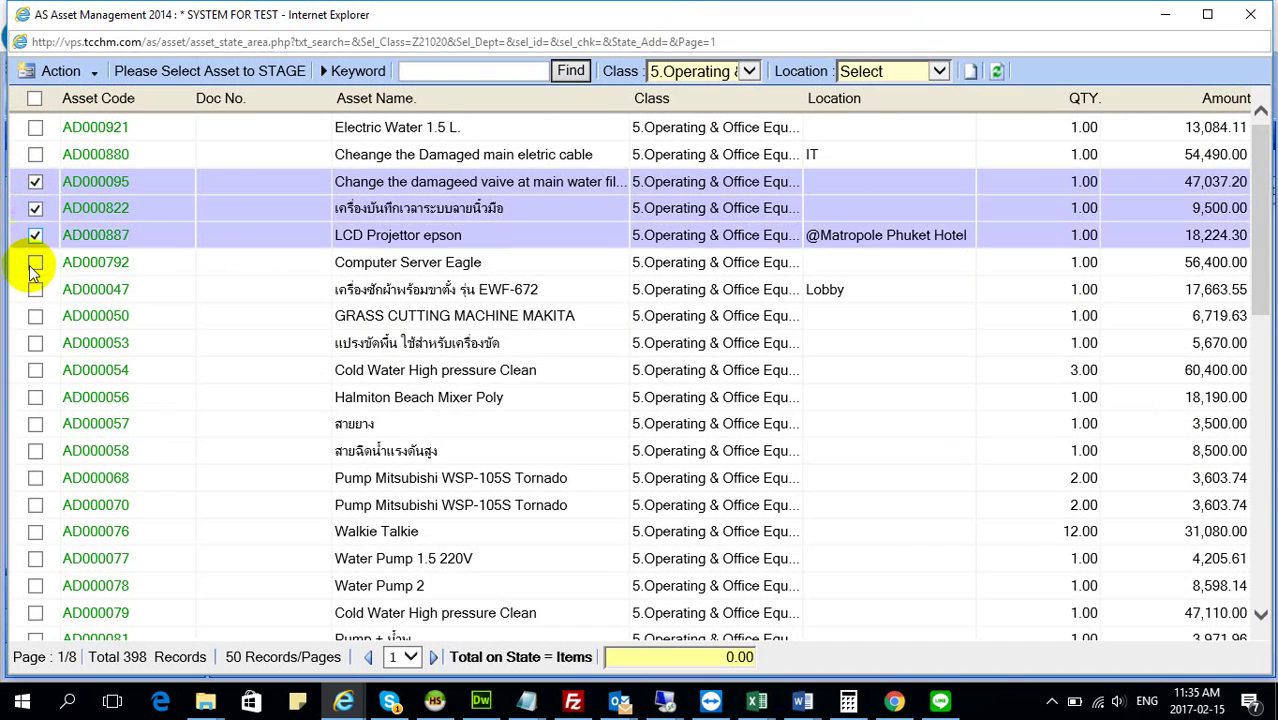
left_click(35, 262)
left_click(35, 289)
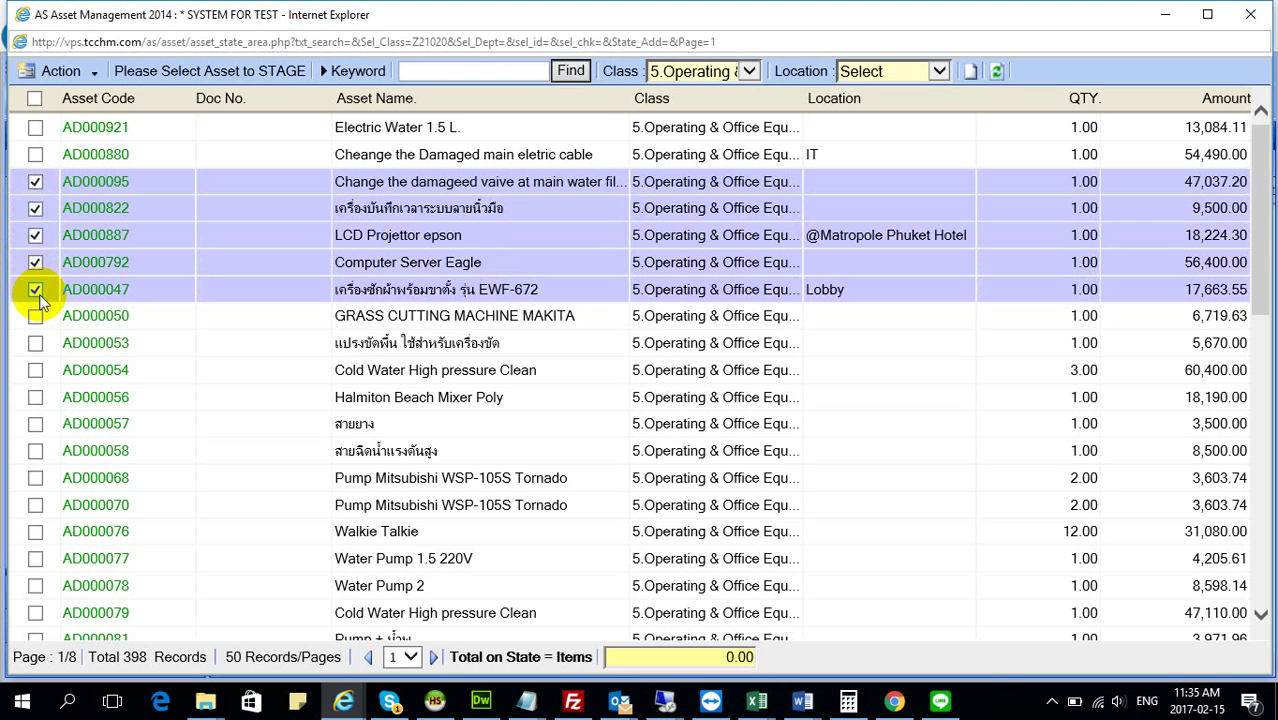
left_click(35, 315)
left_click(33, 365)
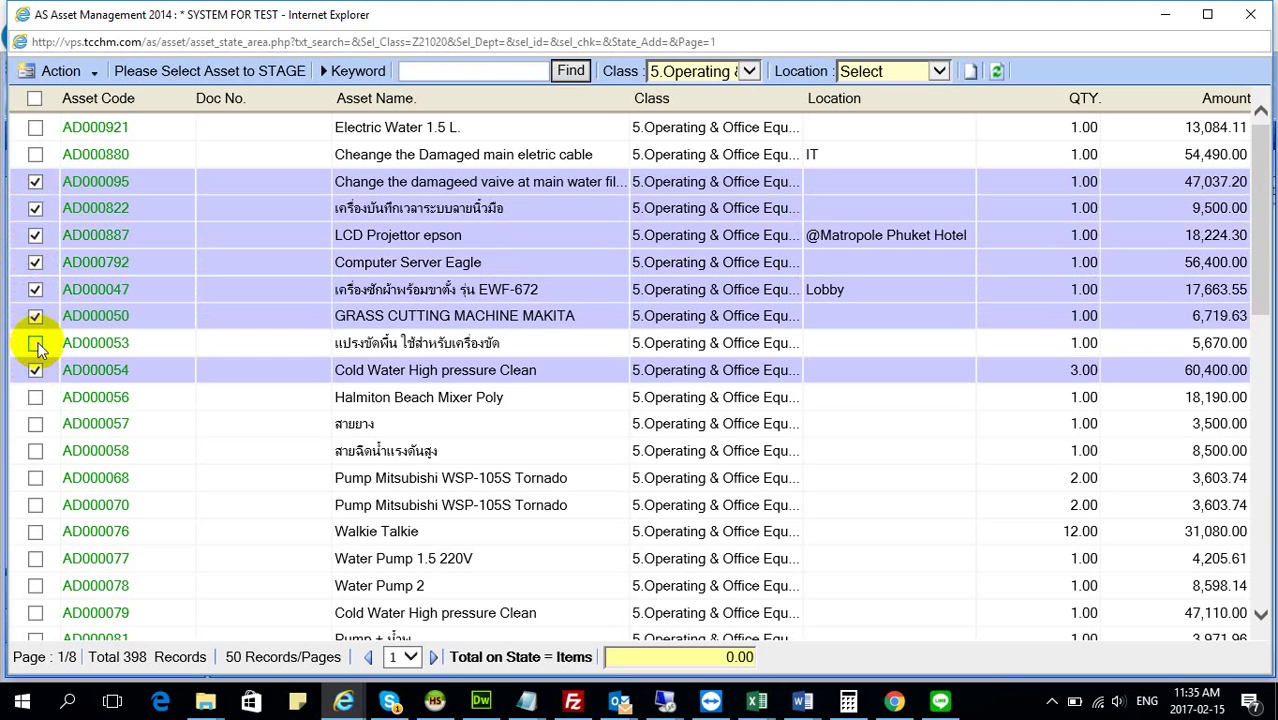
left_click(35, 343)
left_click(35, 397)
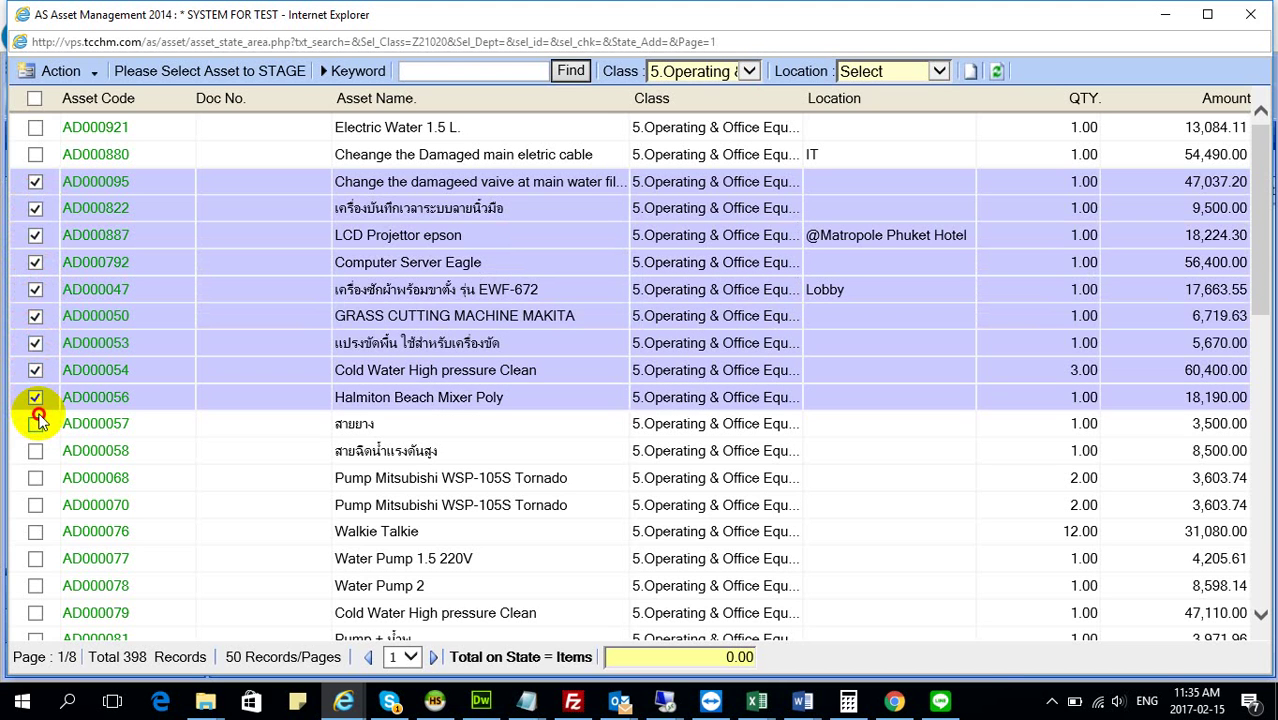
left_click(36, 423)
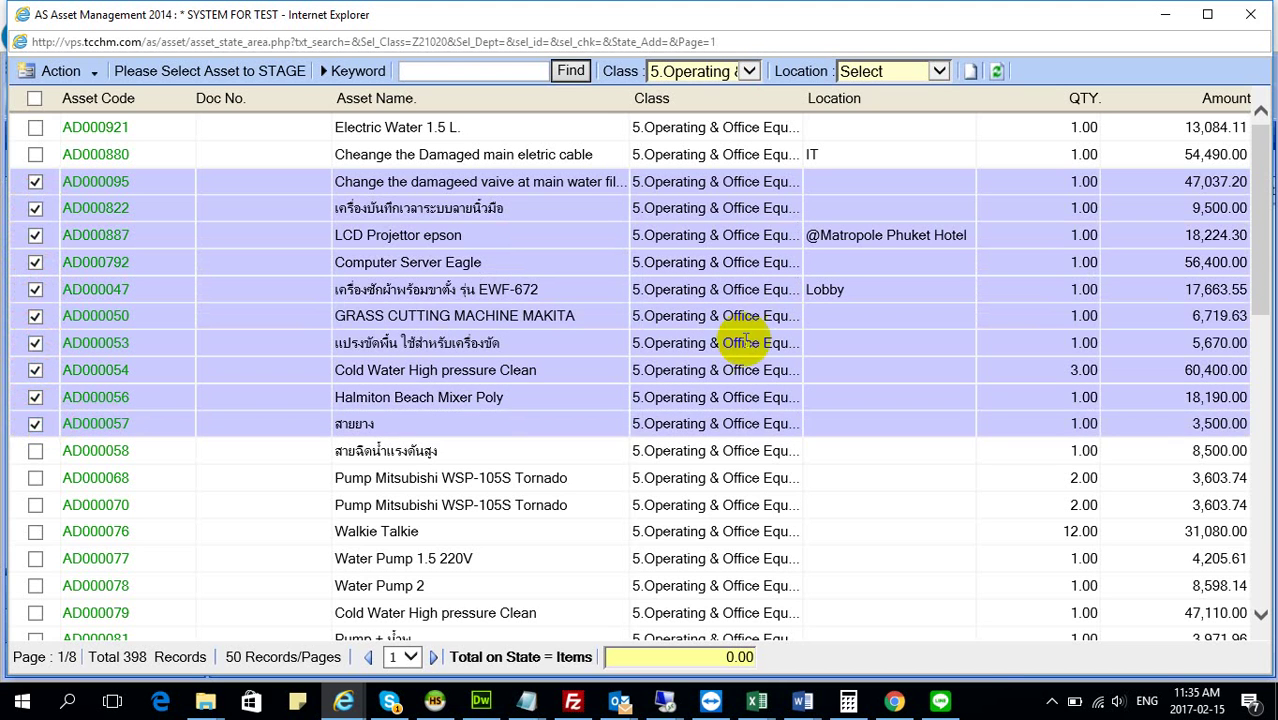
left_click(36, 128)
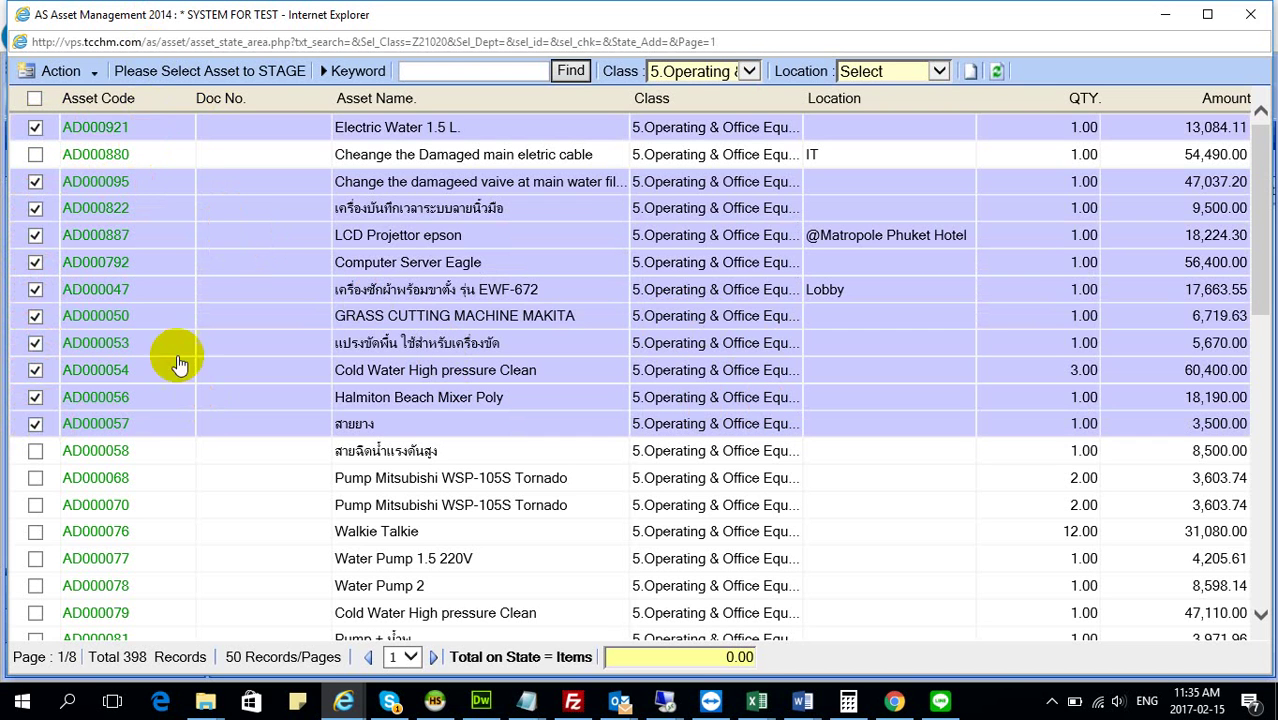
left_click(62, 71)
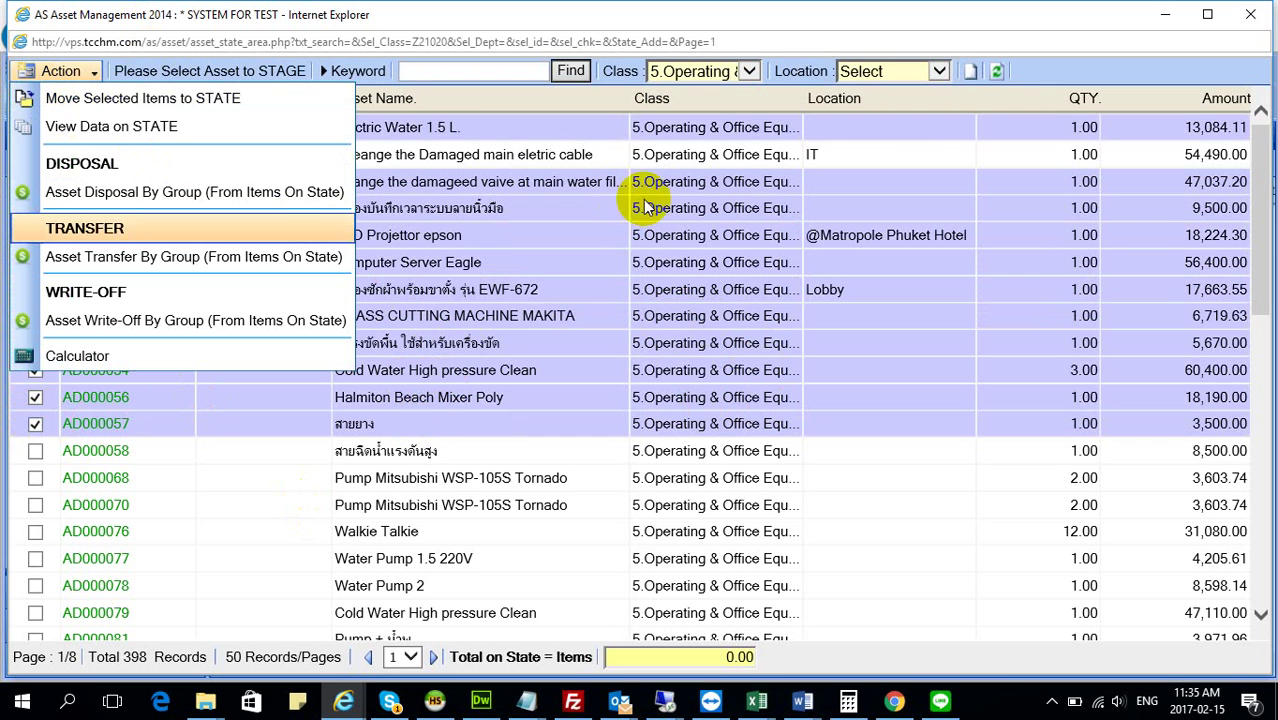
left_click(766, 336)
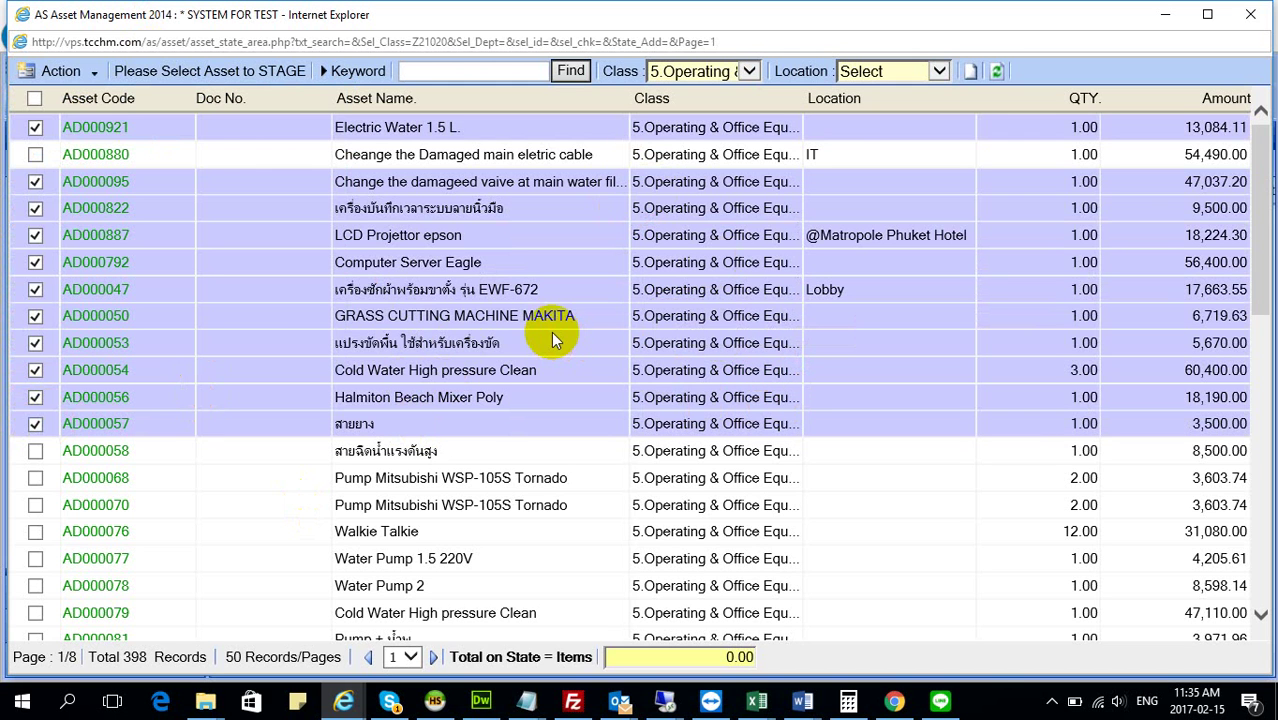
left_click(62, 71)
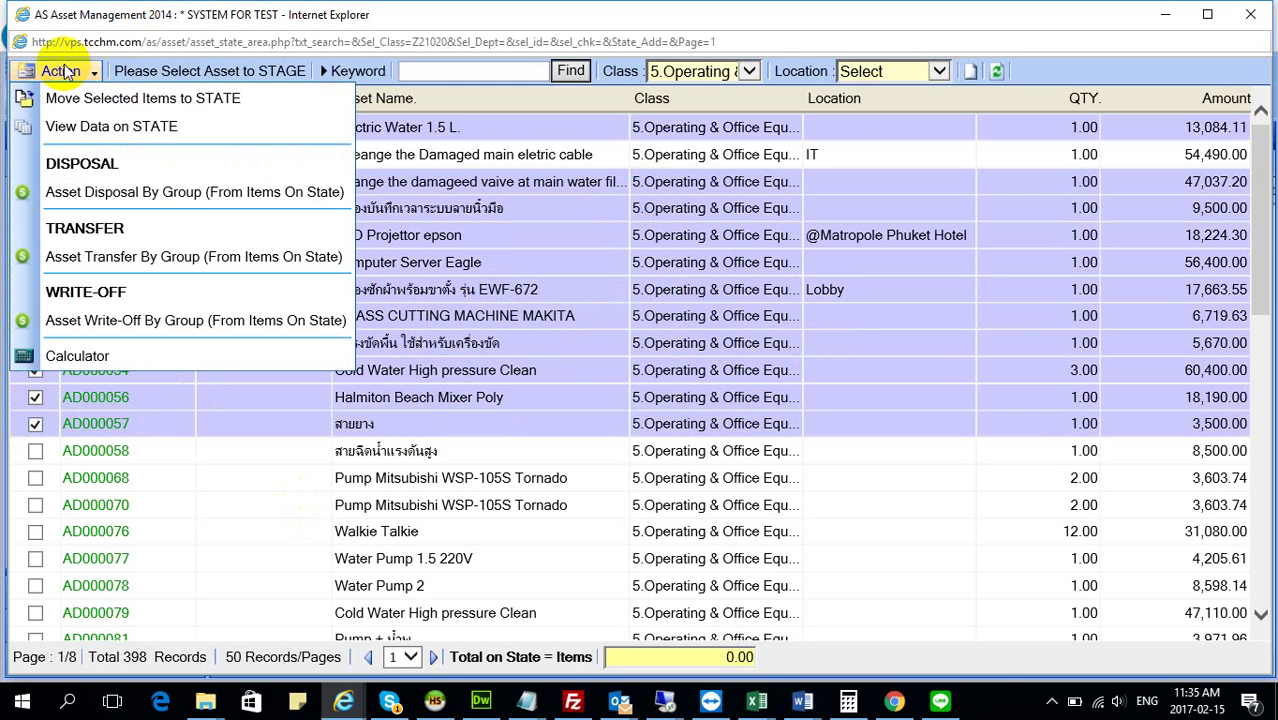
left_click(238, 99)
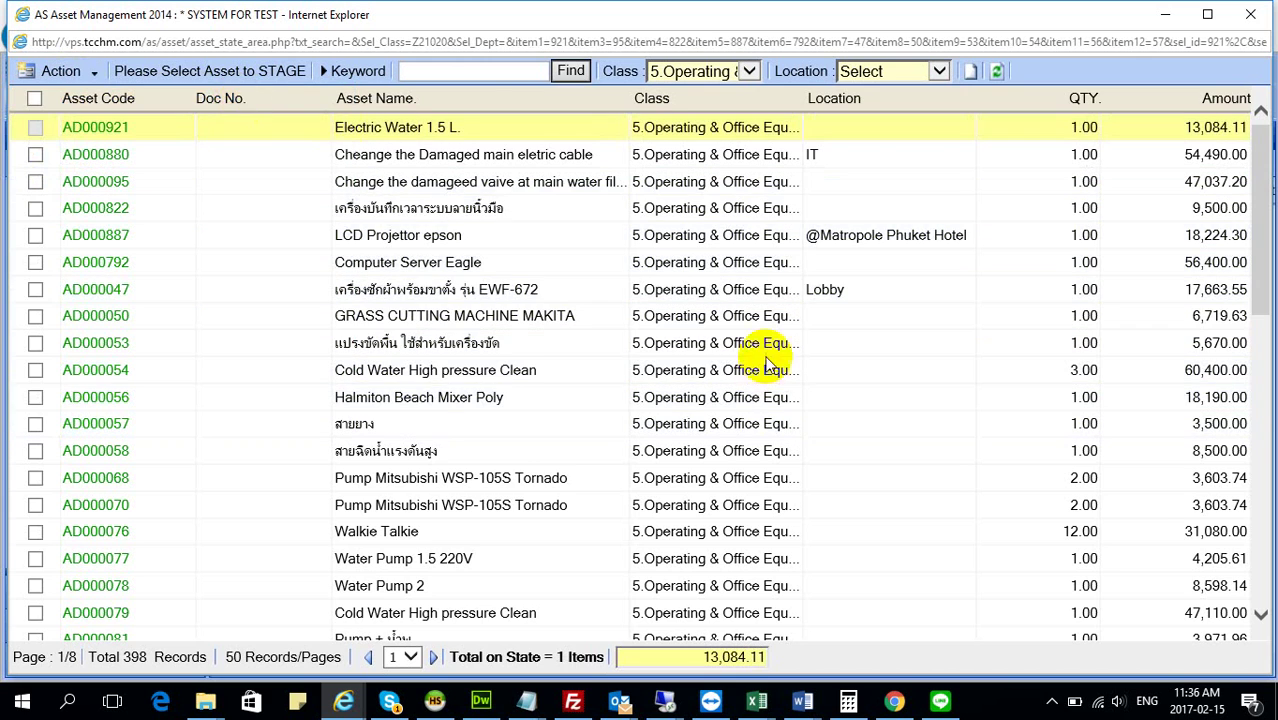
Select the six consecutive assets from AD000822 through AD000053 and move them to STATE
scroll(752, 410, "down", 3)
scroll(752, 410, "down", 5)
scroll(752, 410, "up", 10)
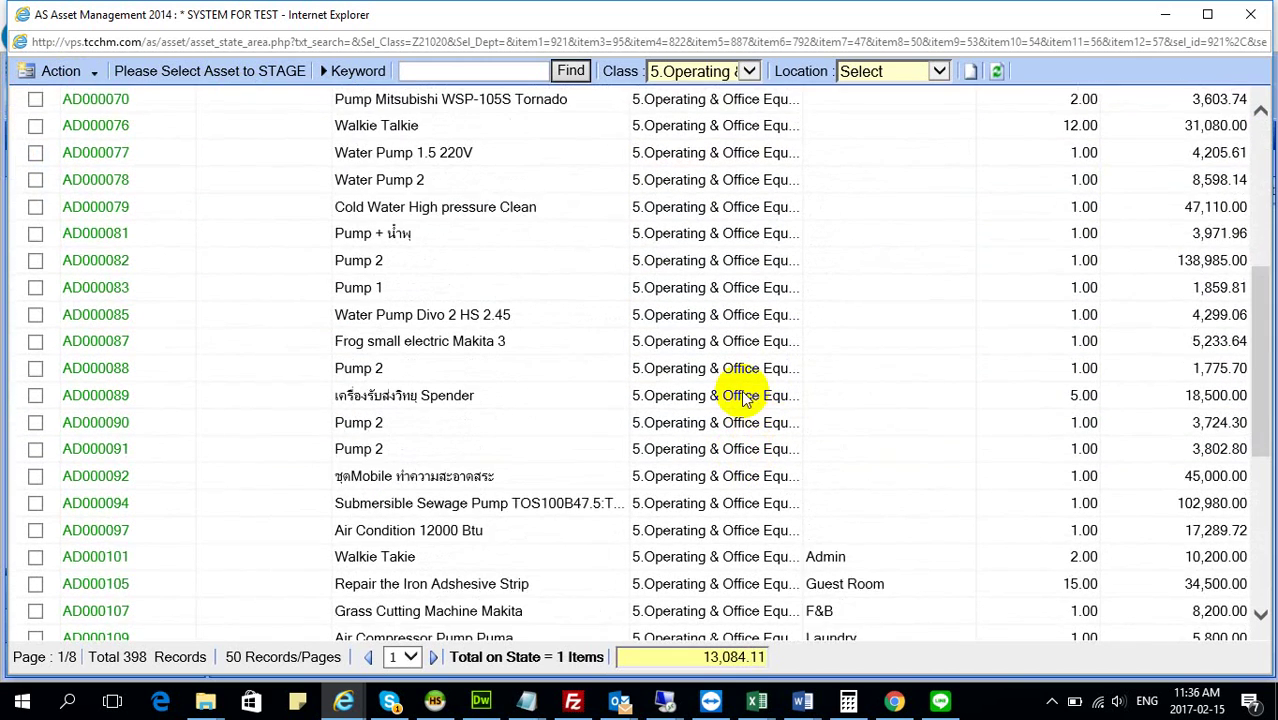
left_click(35, 208)
left_click(35, 262)
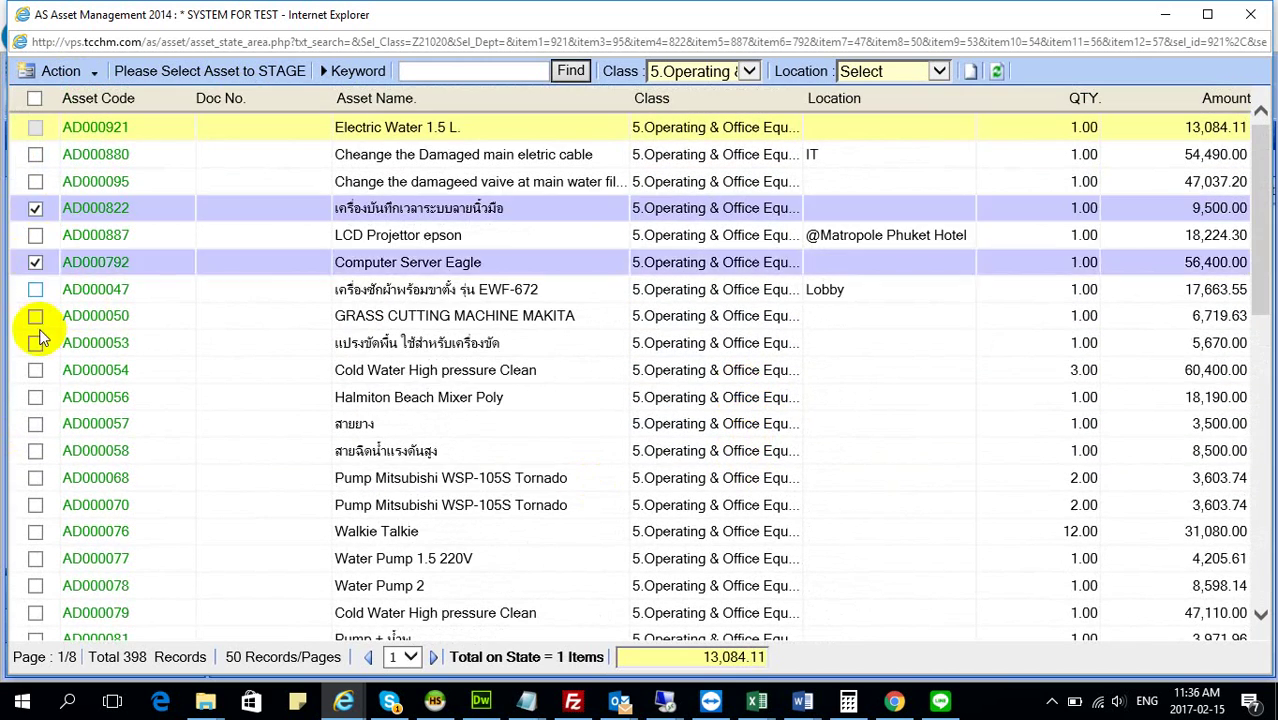
left_click(35, 343)
left_click(35, 289)
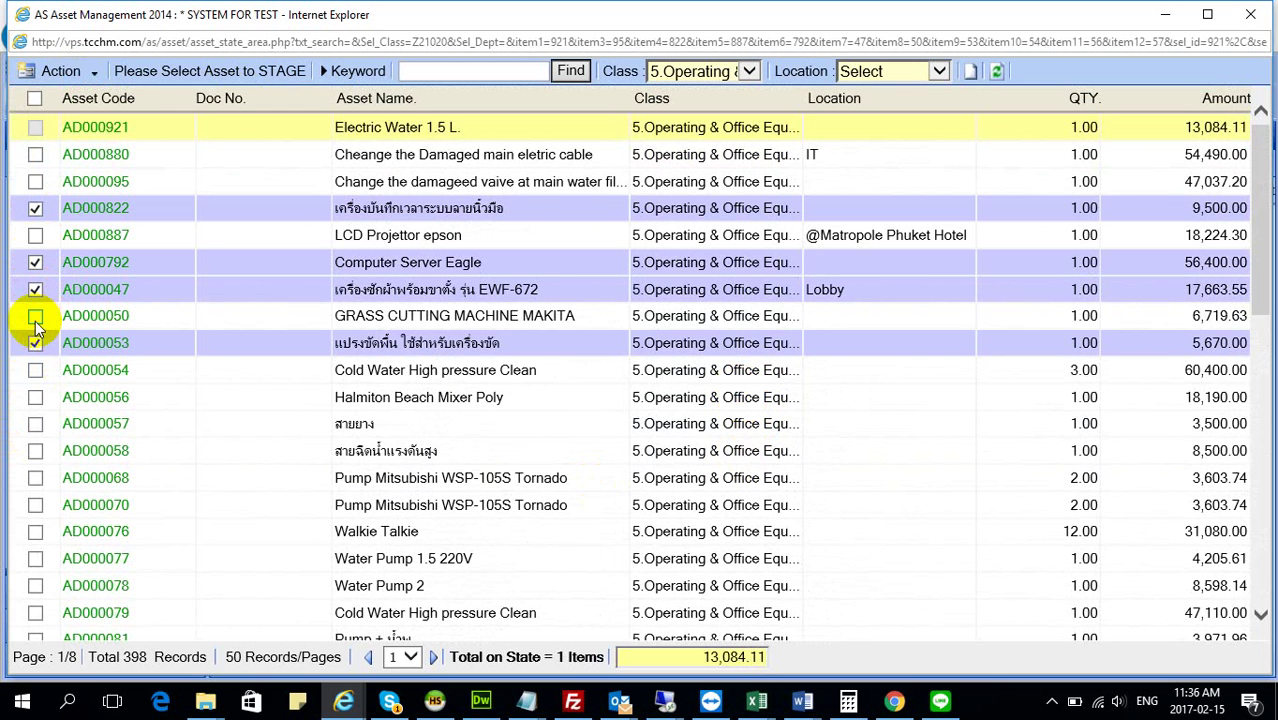
left_click(35, 315)
left_click(35, 240)
left_click(60, 71)
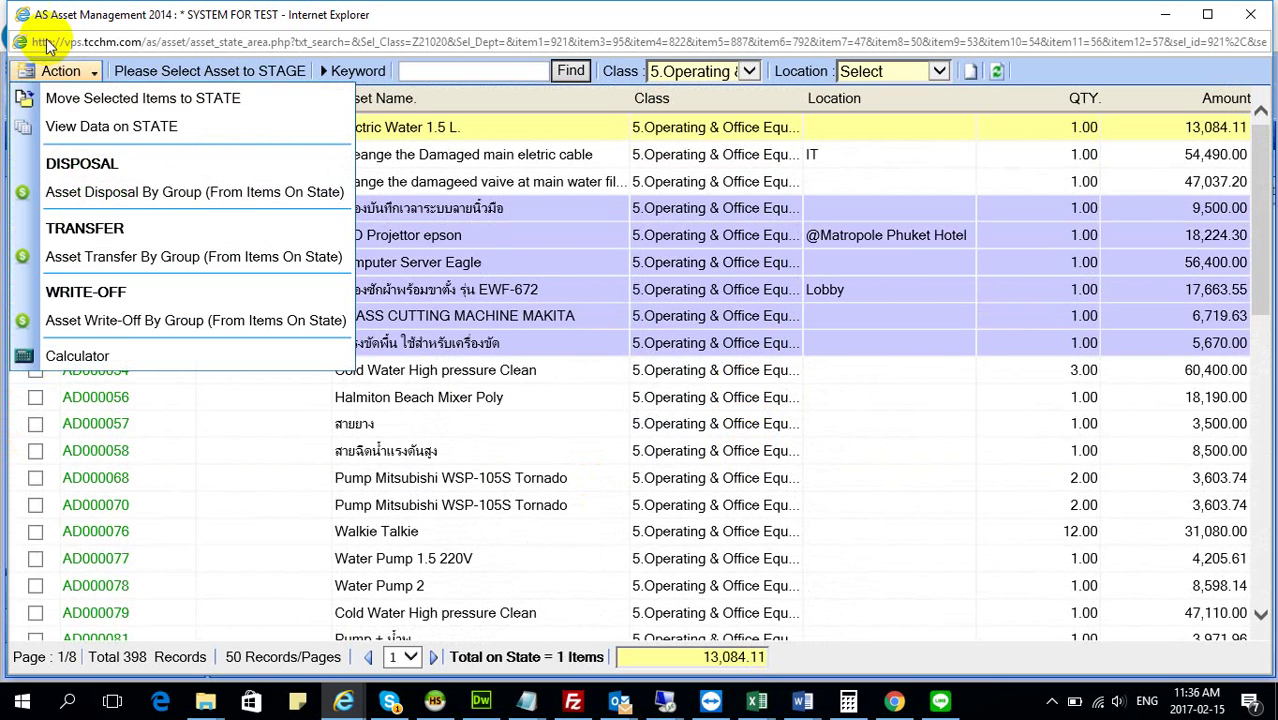
left_click(60, 94)
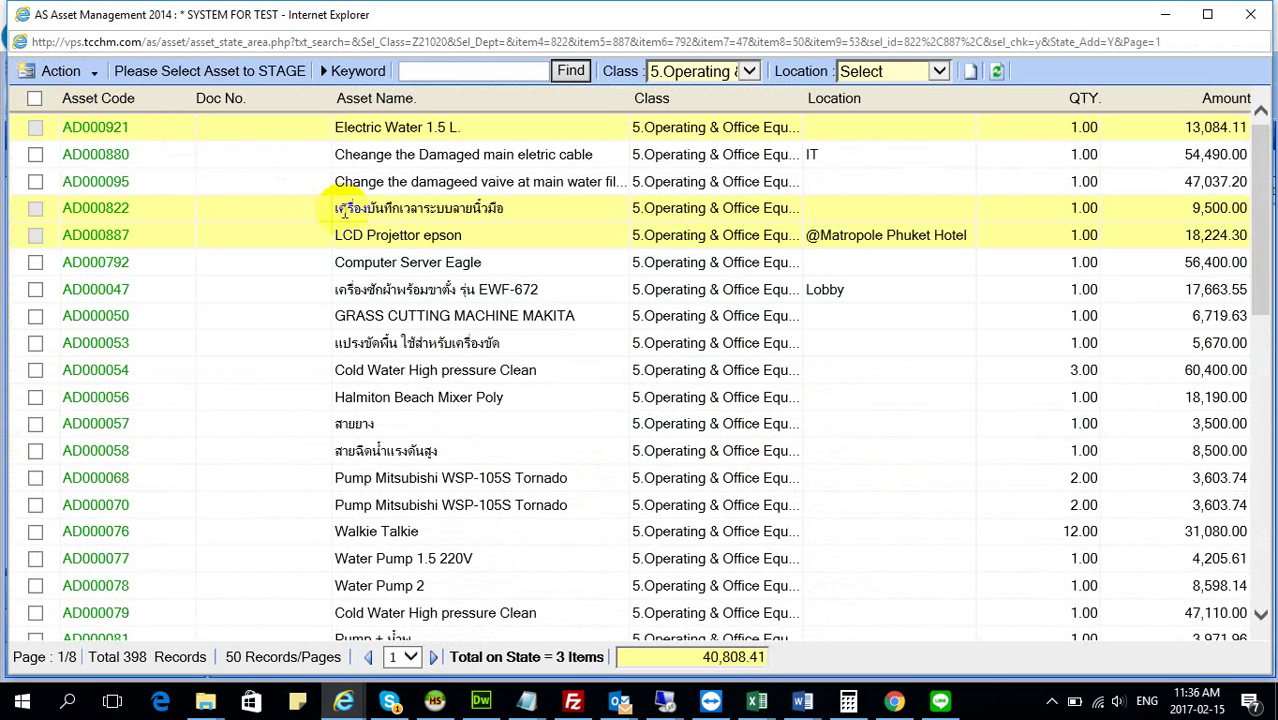
Select AD000792 Computer Server Eagle and AD000047 in the Lobby, and move both assets to STATE
left_click(35, 262)
left_click(35, 289)
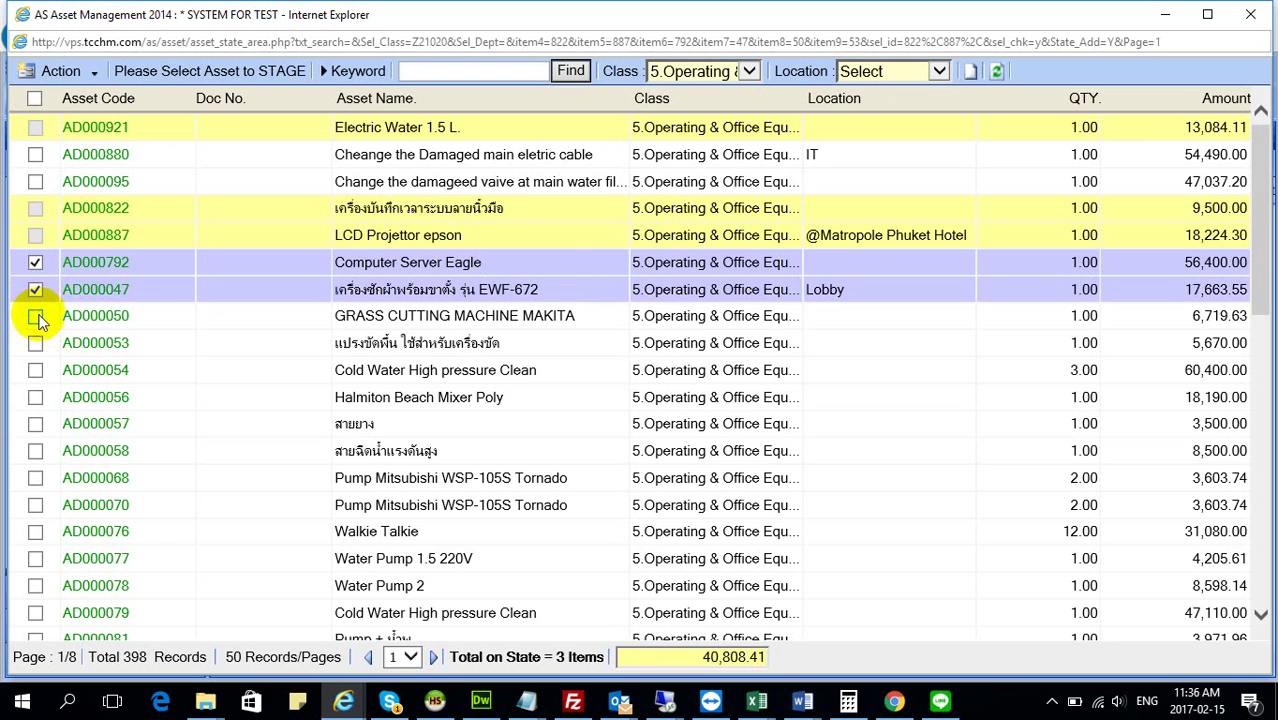
left_click(35, 318)
left_click(36, 320)
left_click(60, 71)
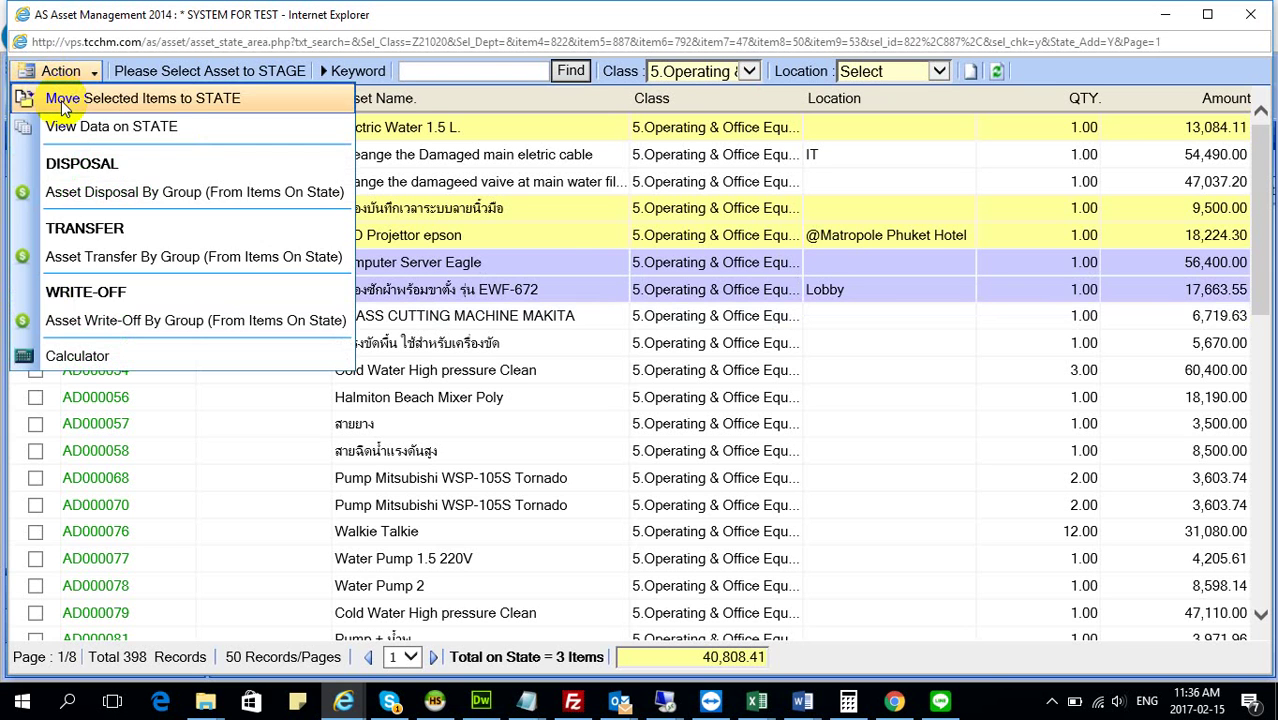
left_click(61, 98)
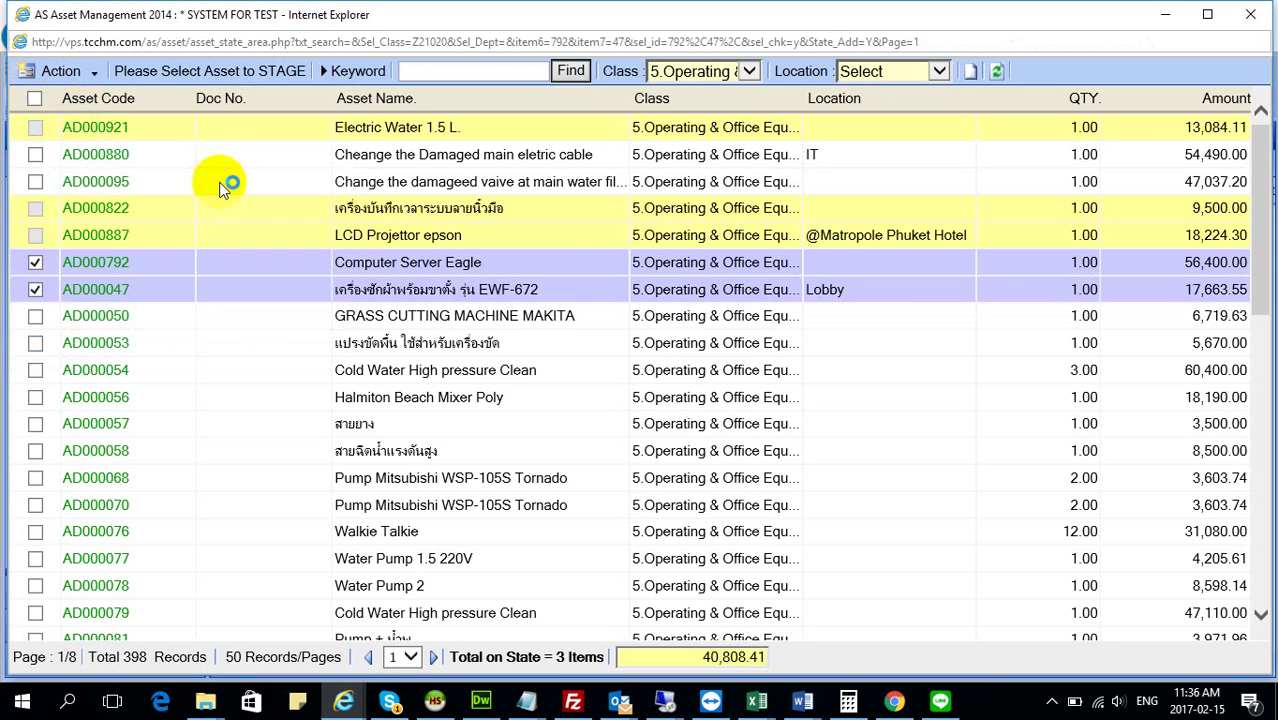
Select AD000050 GRASS CUTTING MACHINE MAKITA and move it to STATE
left_click(36, 317)
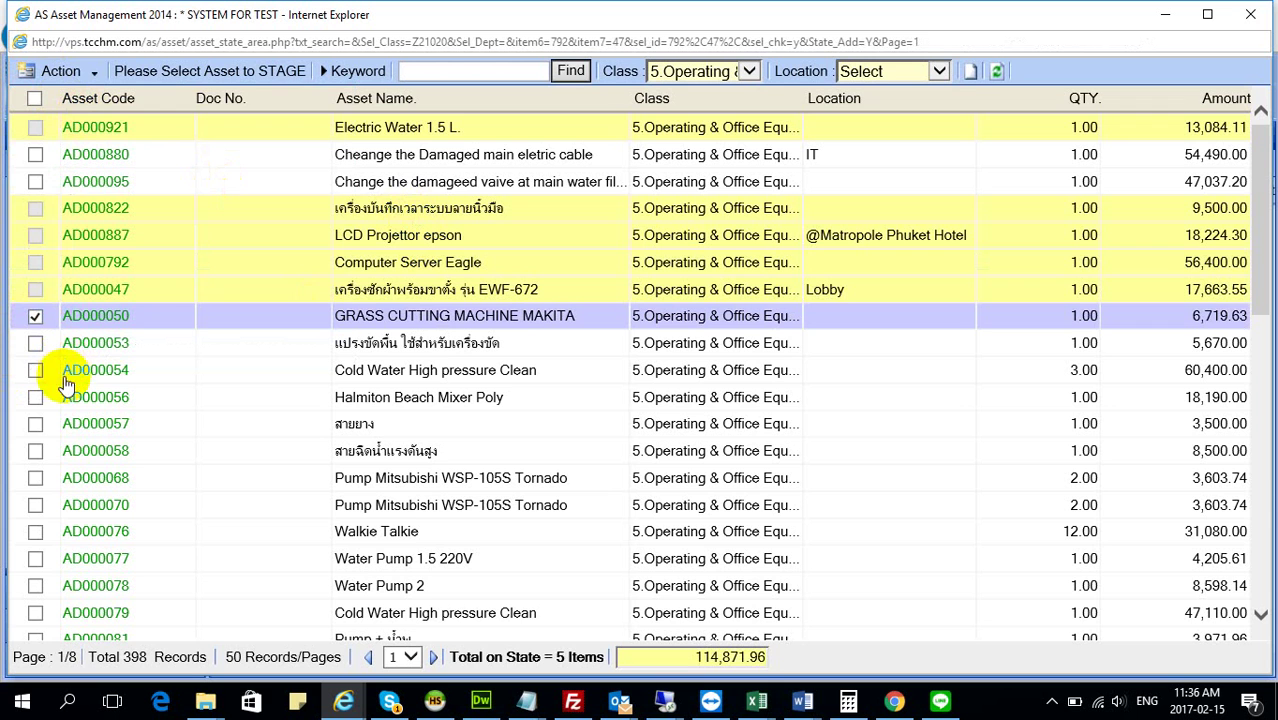
left_click(60, 71)
left_click(77, 97)
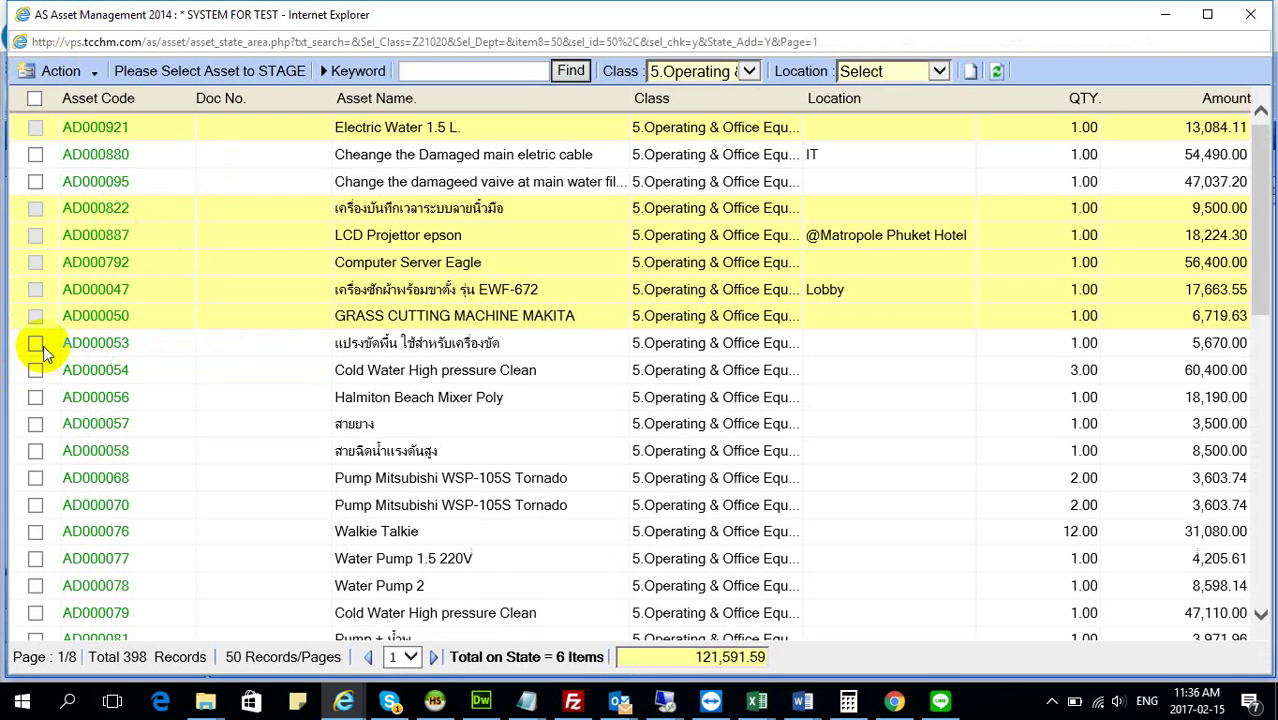
Select assets AD000053, AD000054 and AD000056, and move the selected items to STATE
left_click(35, 343)
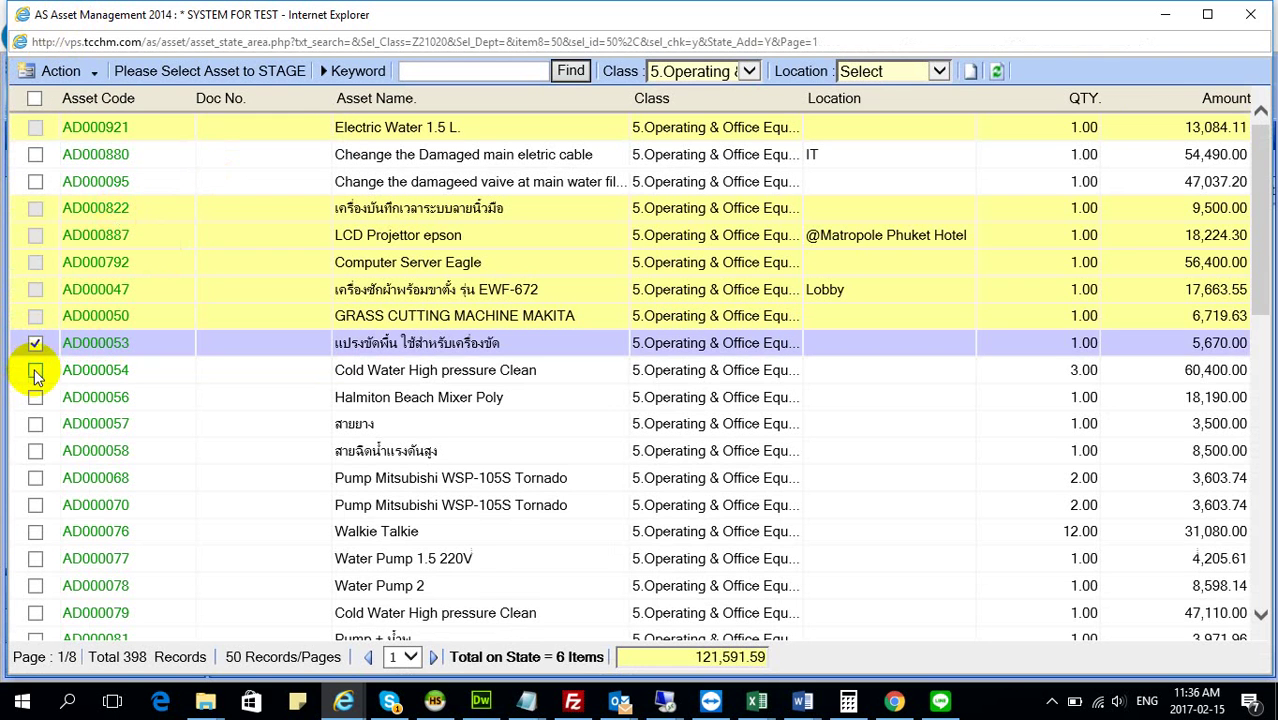
left_click(35, 370)
left_click(35, 397)
left_click(58, 71)
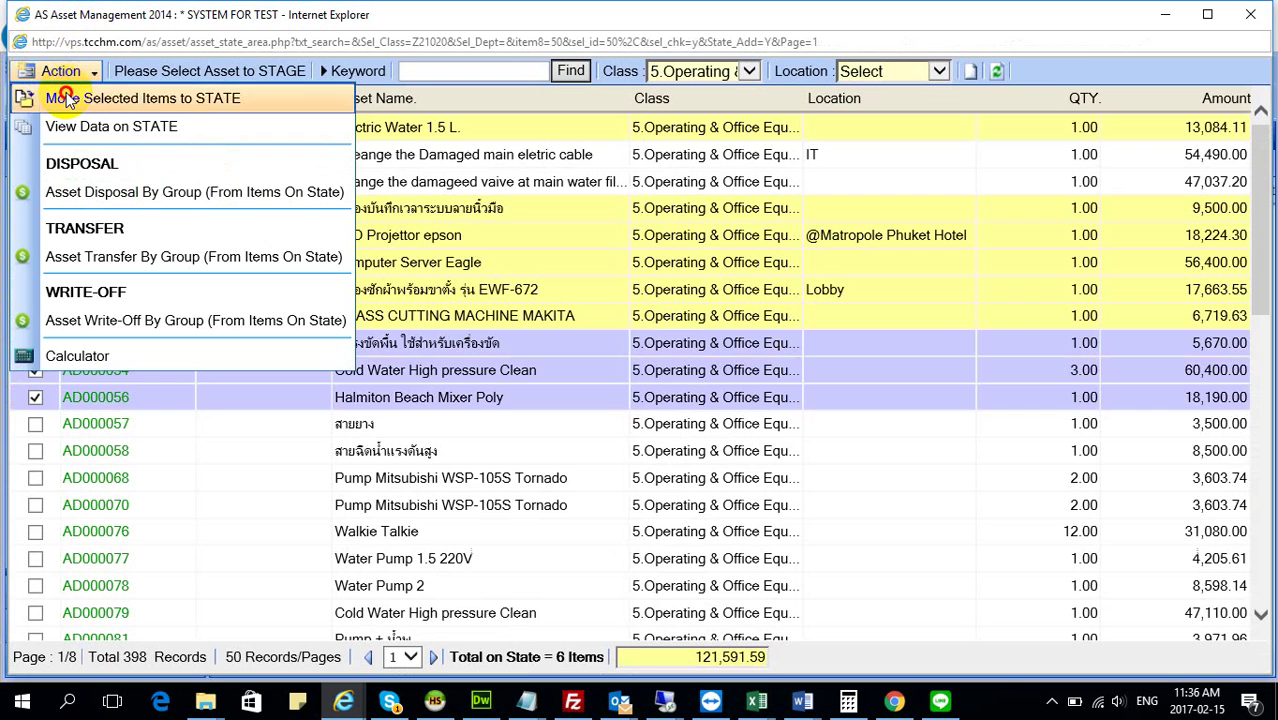
left_click(64, 97)
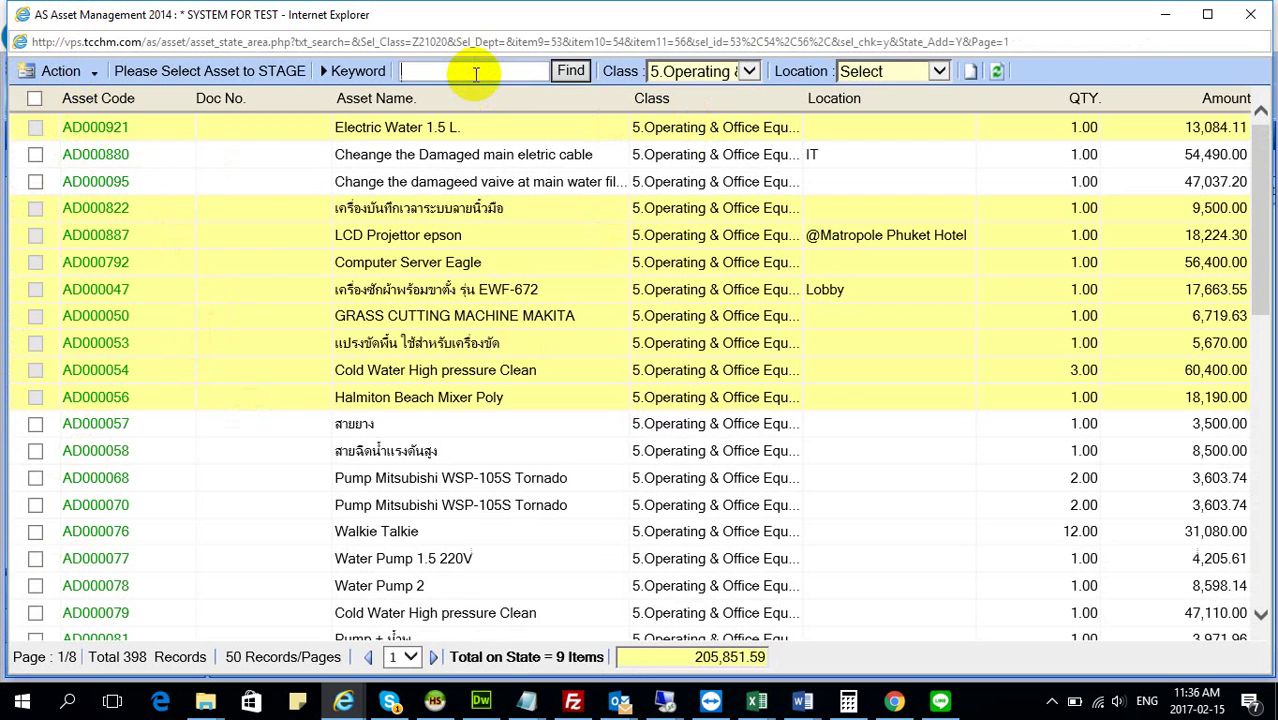
Search class 3.Building assets with the keyword "s", and clear the keyword
left_click(698, 72)
left_click(672, 73)
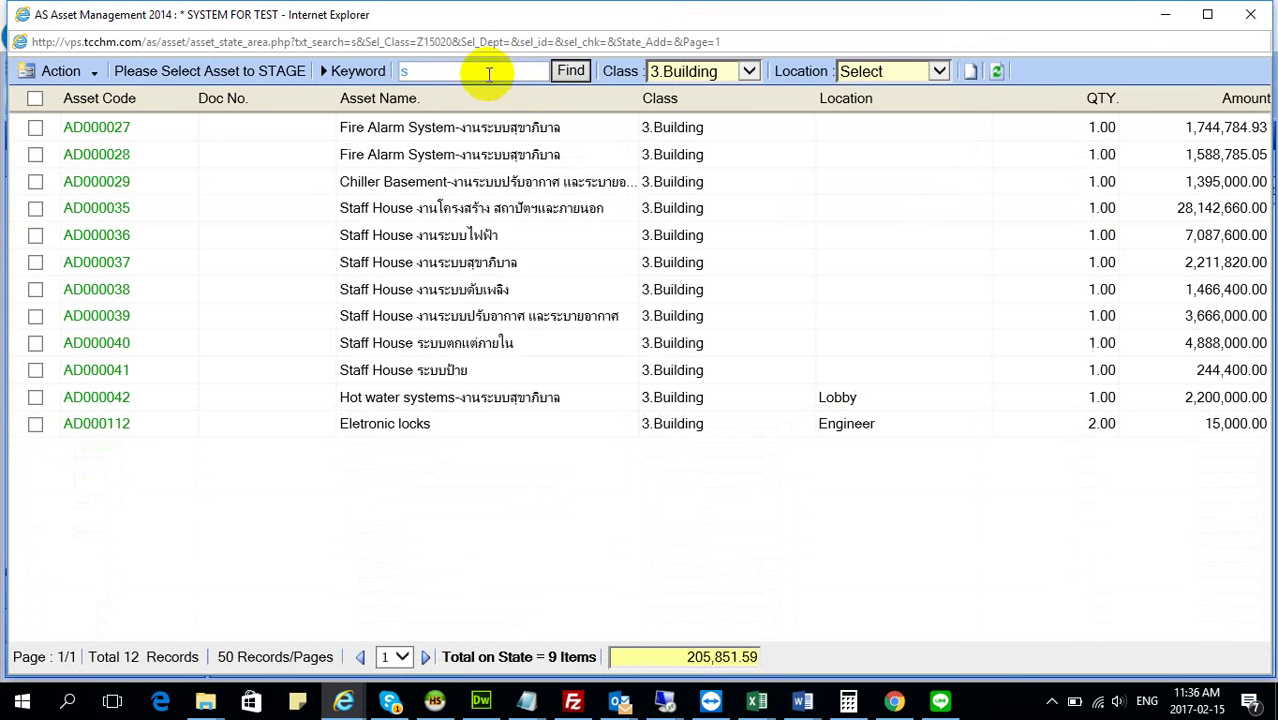
left_click(536, 78)
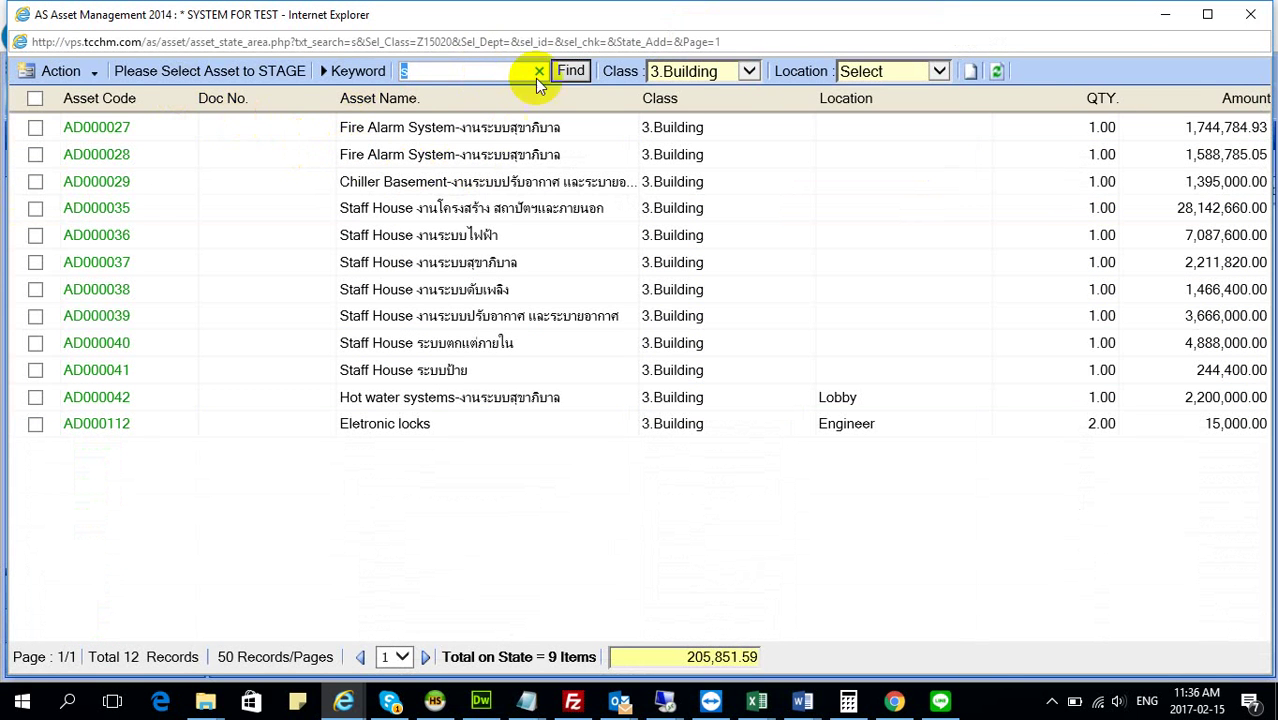
left_click(538, 72)
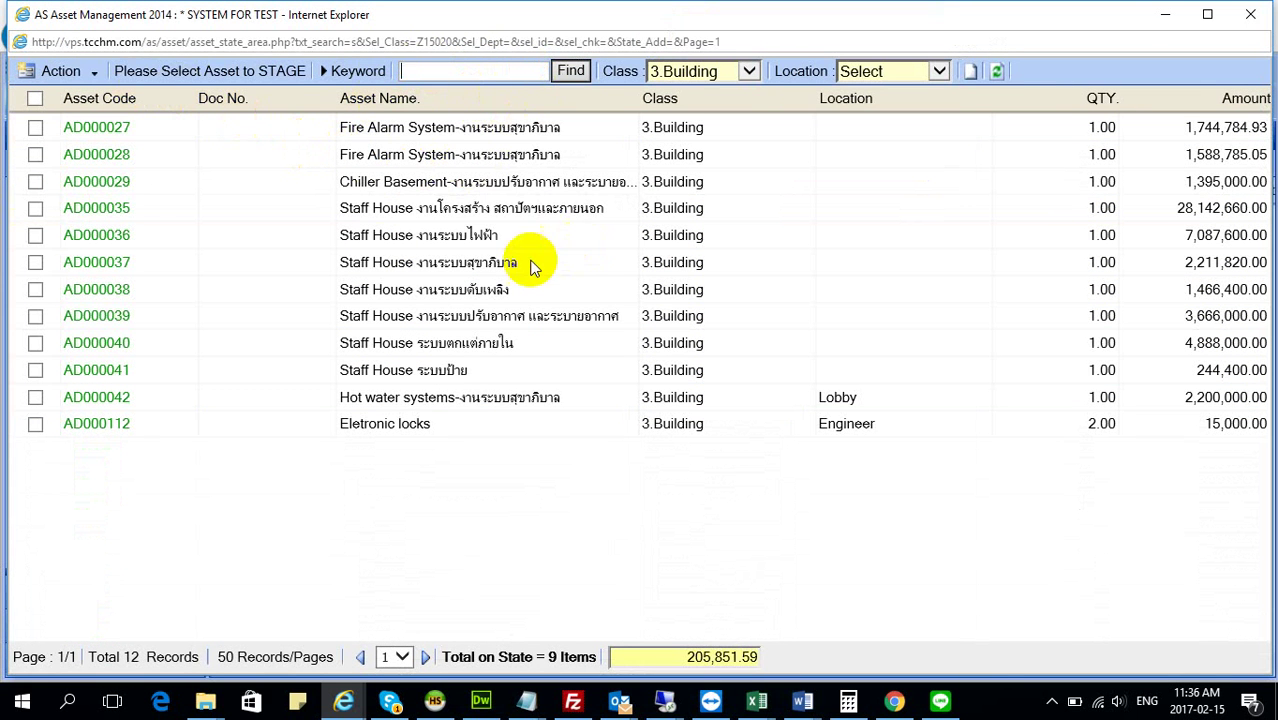
Select the Staff House asset AD000035 and move it to STATE
left_click(35, 208)
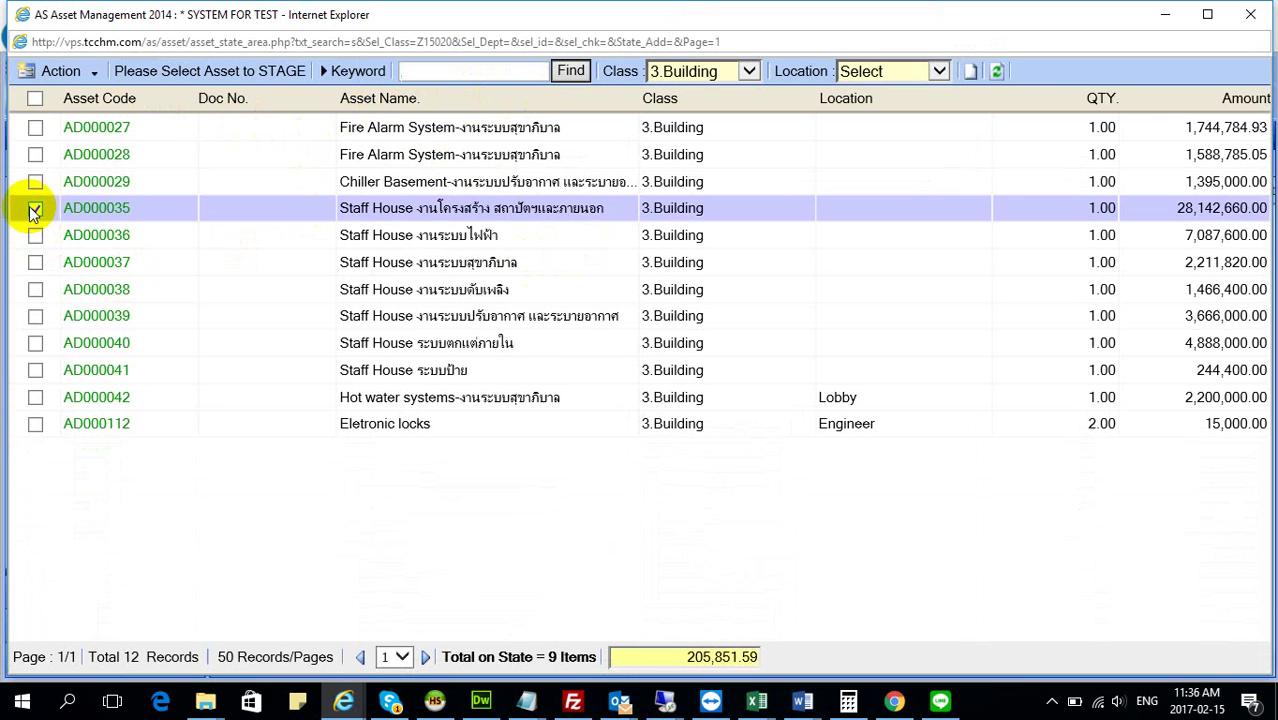
left_click(28, 68)
left_click(57, 95)
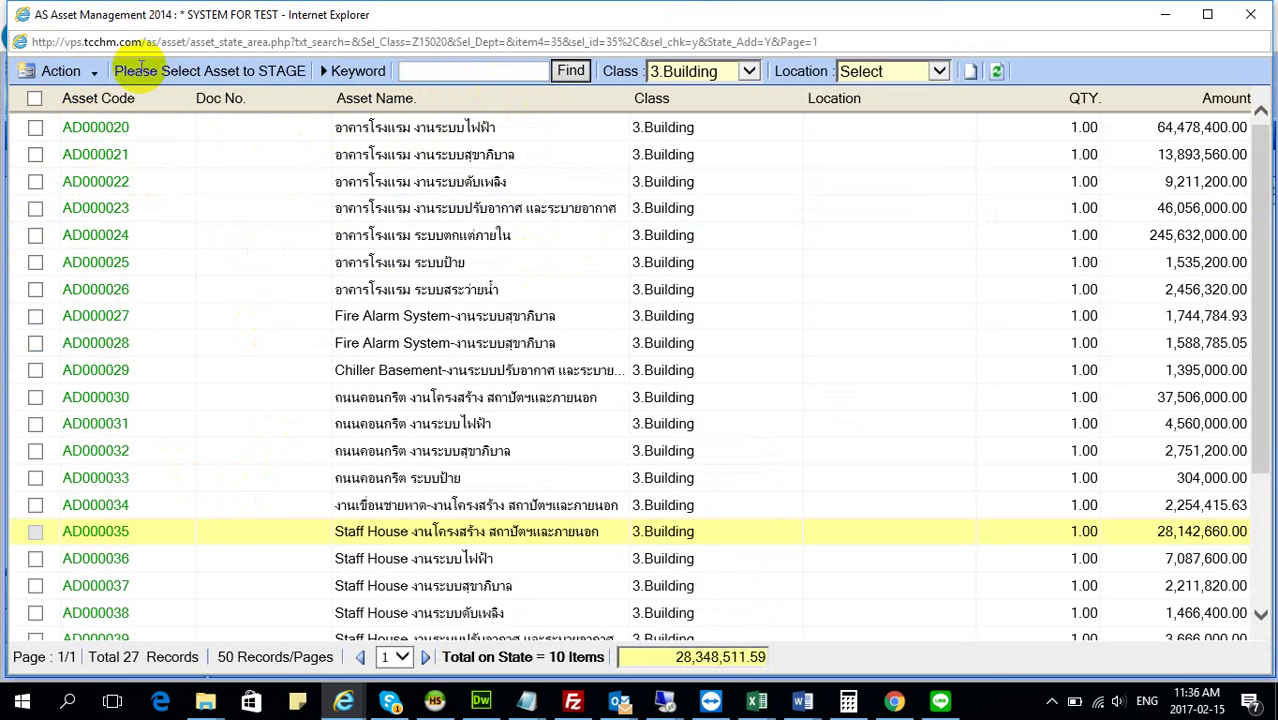
Filter the asset list by class 7.Vehicle, and switch it back to 5.Operating & Office Equipment (OOE)
left_click(746, 72)
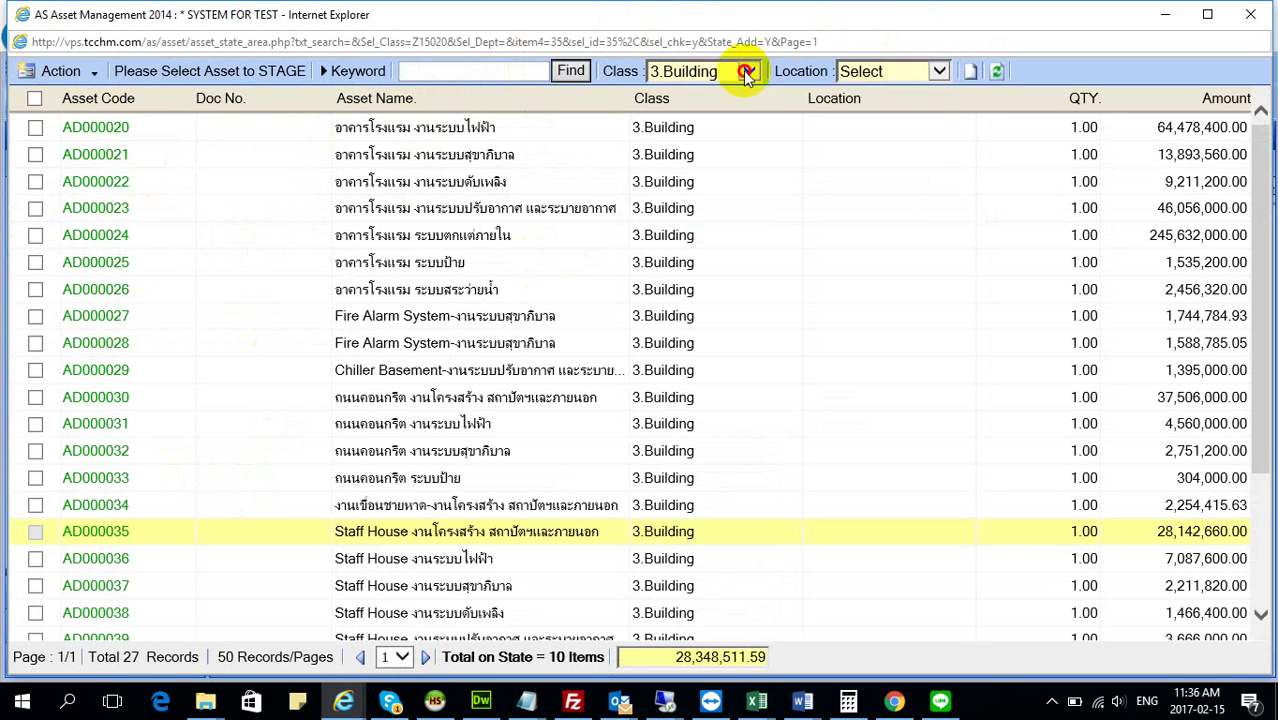
left_click(725, 139)
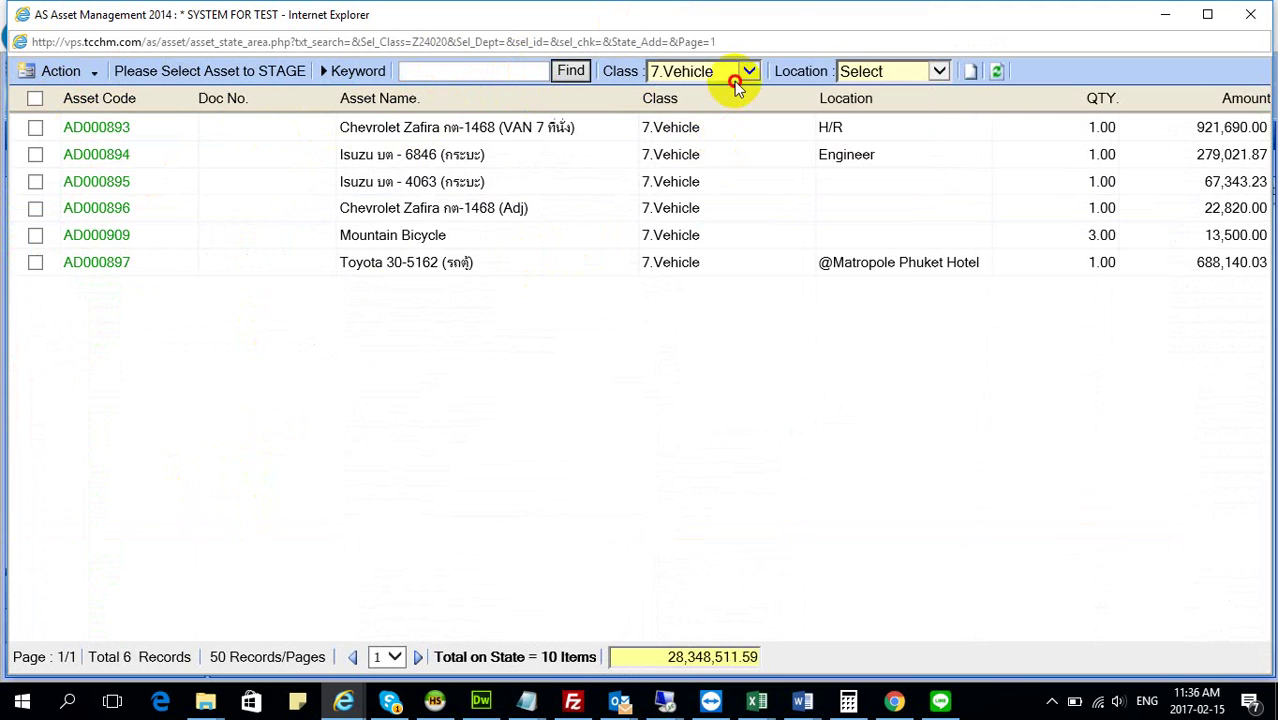
left_click(736, 80)
left_click(713, 105)
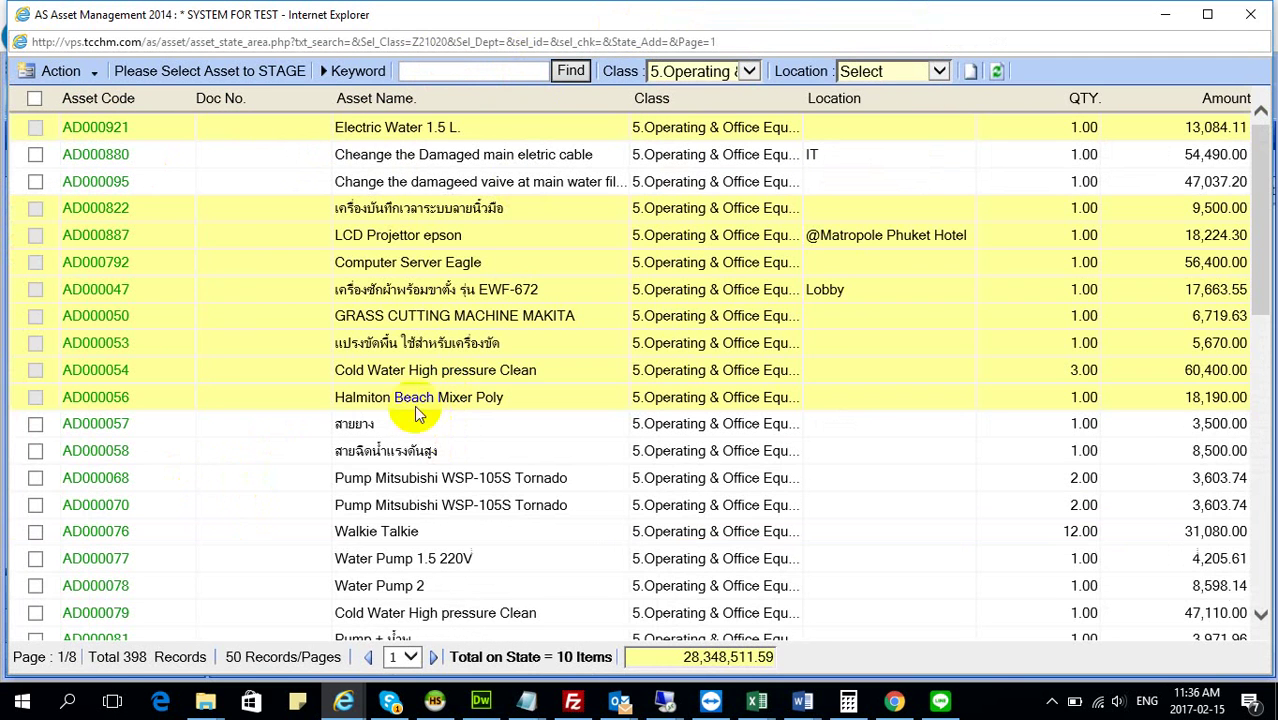
Look through the Operating & Office Equipment list for staged and unstaged assets, and check the group actions available for them
scroll(14, 277, "down", 5)
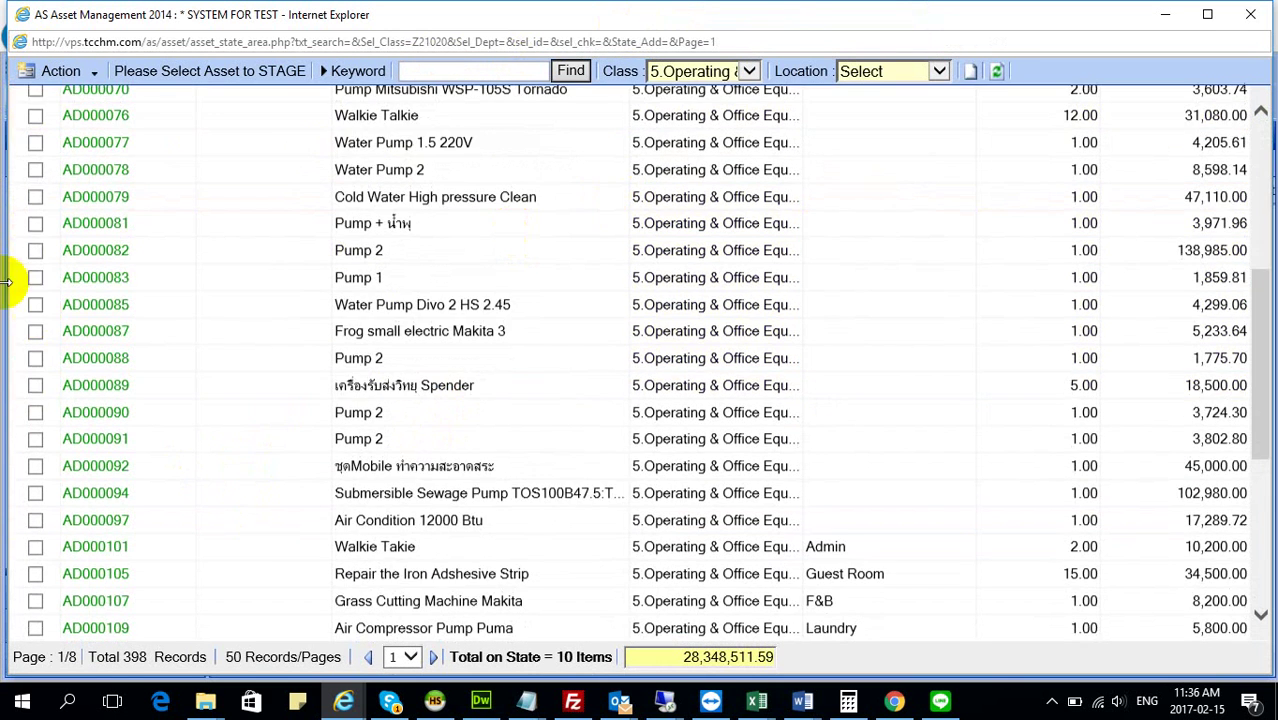
scroll(328, 163, "up", 5)
scroll(328, 160, "down", 2)
scroll(323, 163, "up", 2)
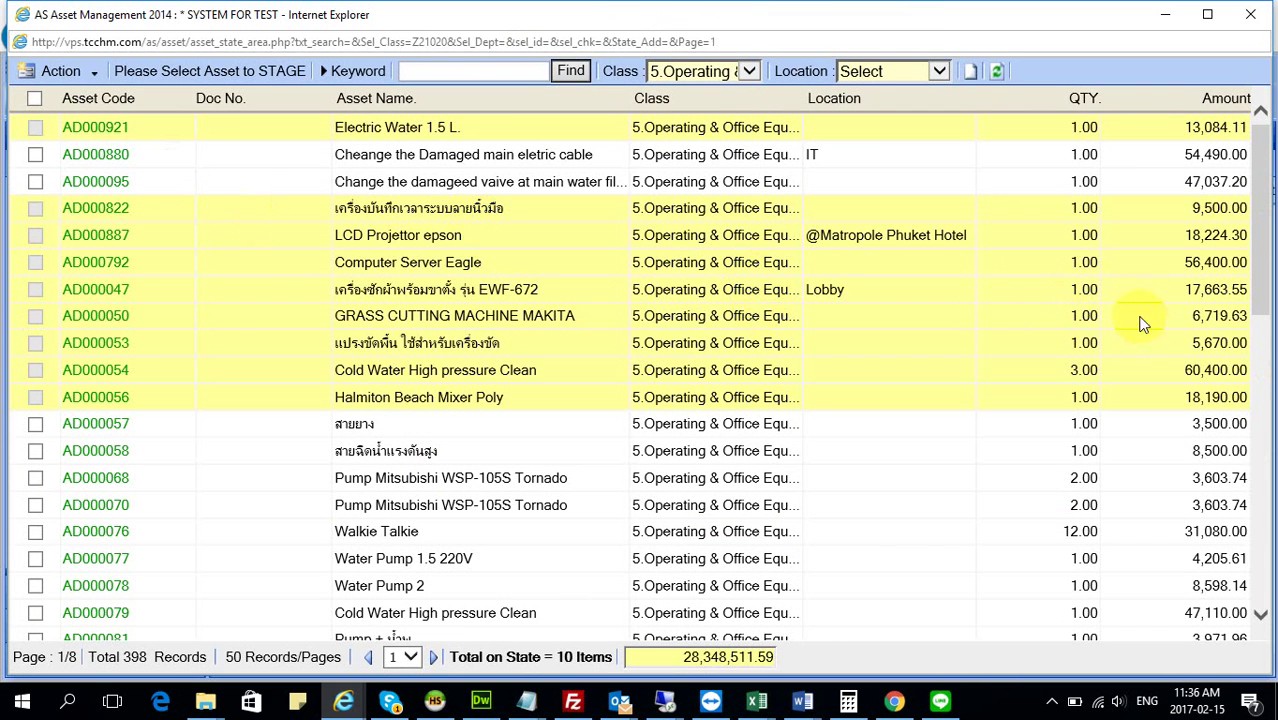
left_click(58, 72)
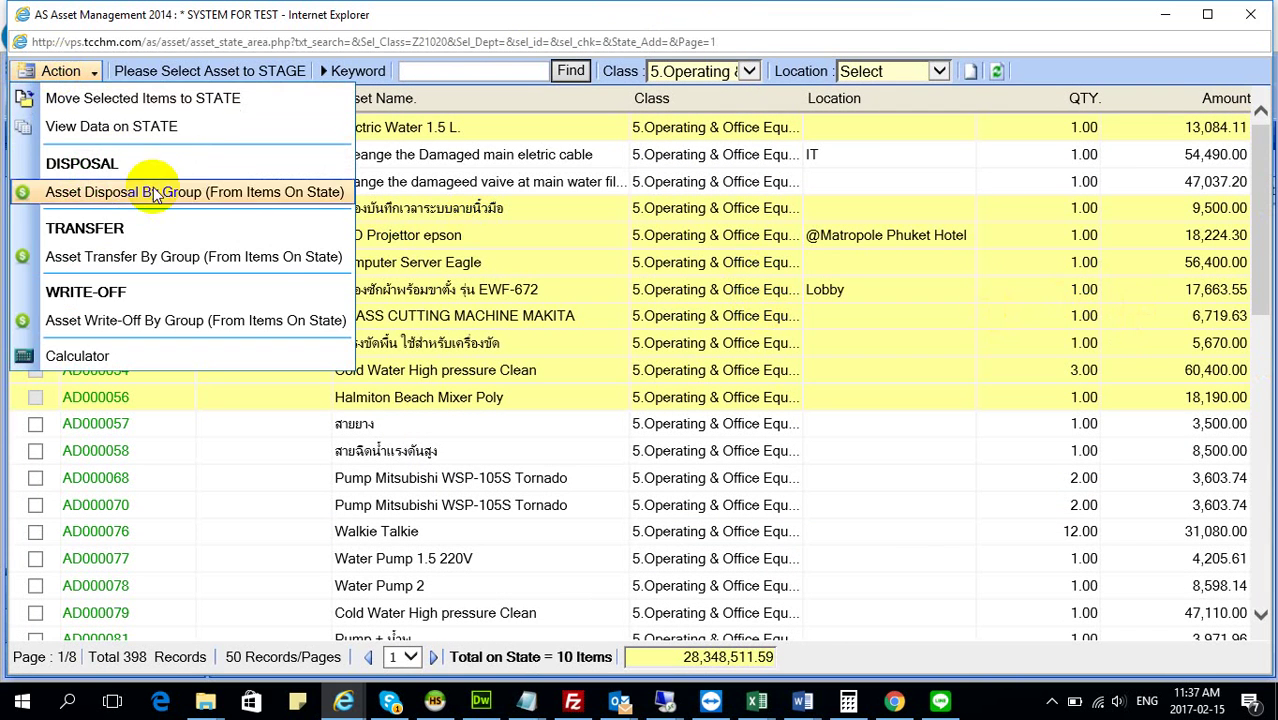
left_click(339, 421)
scroll(345, 185, "down", 4)
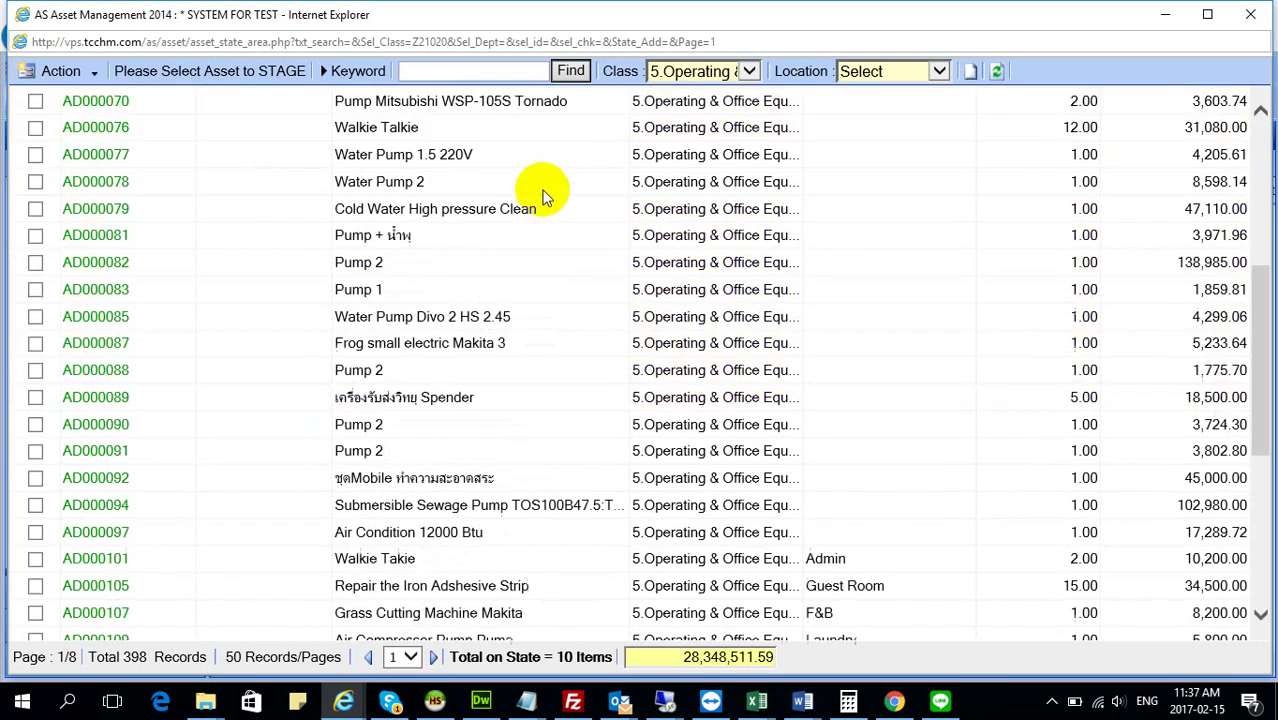
scroll(491, 177, "up", 5)
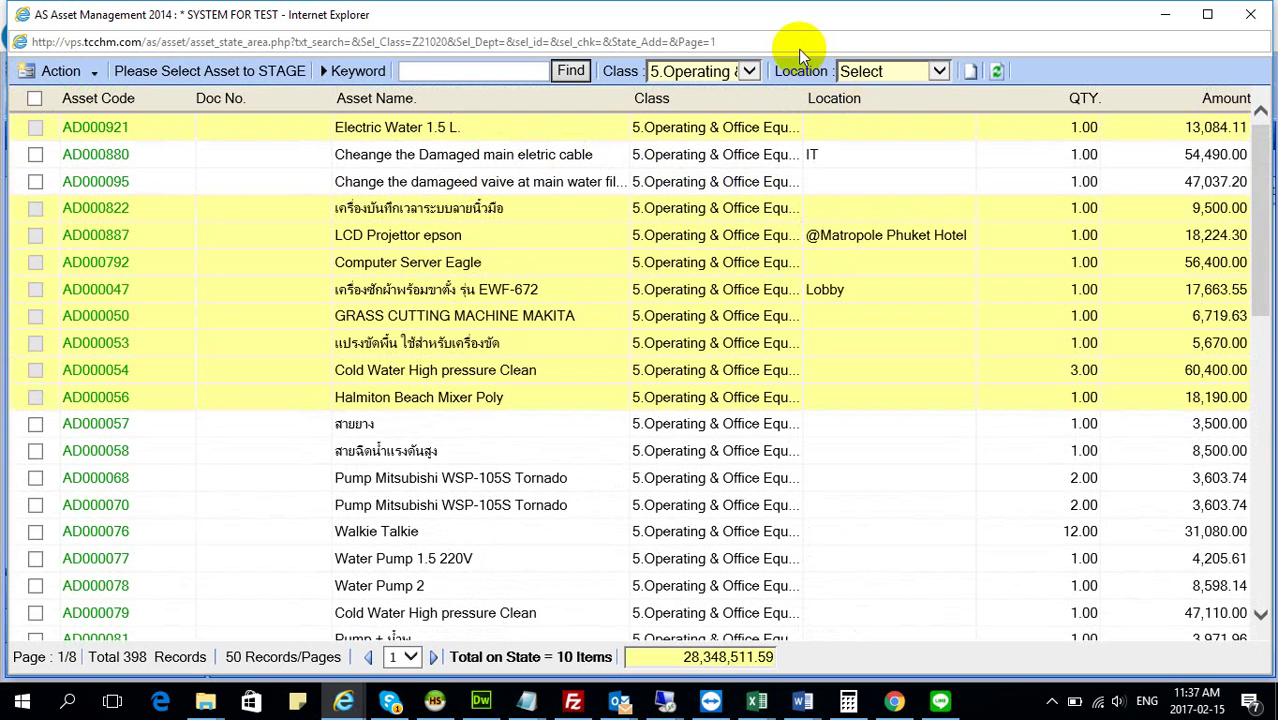
View the data on STATE, and return to the asset selection page
left_click(748, 70)
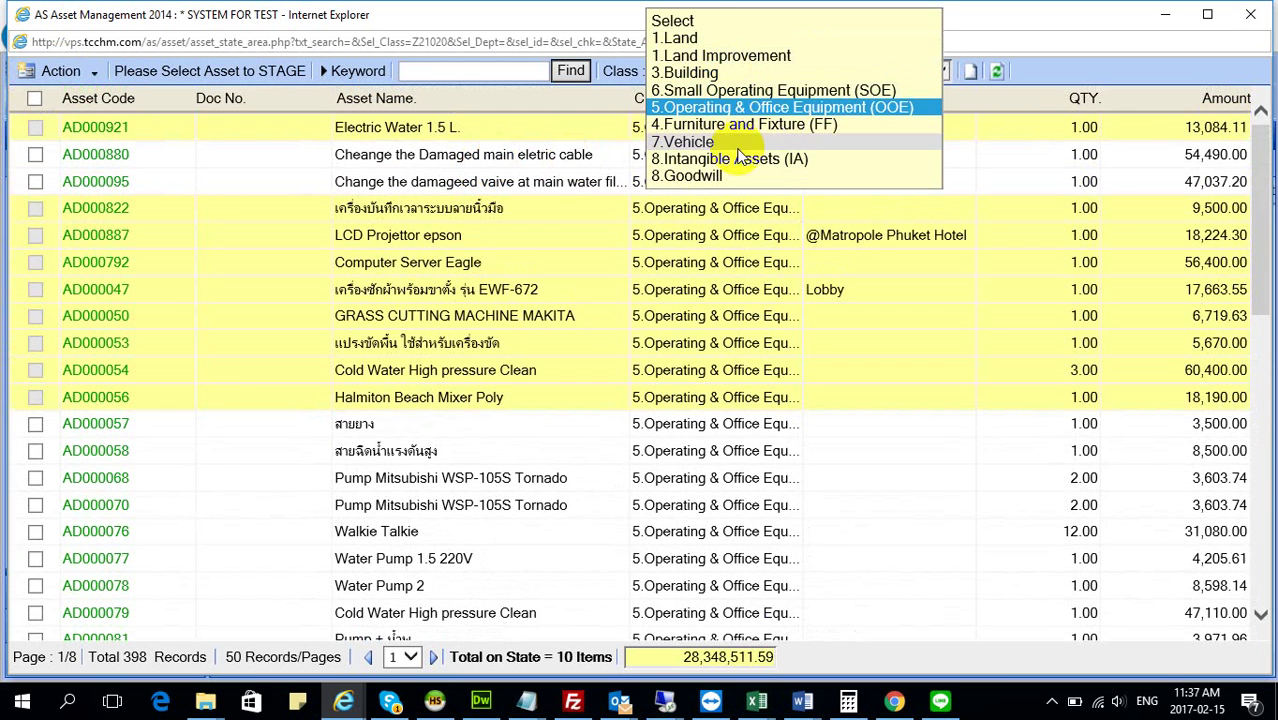
left_click(40, 71)
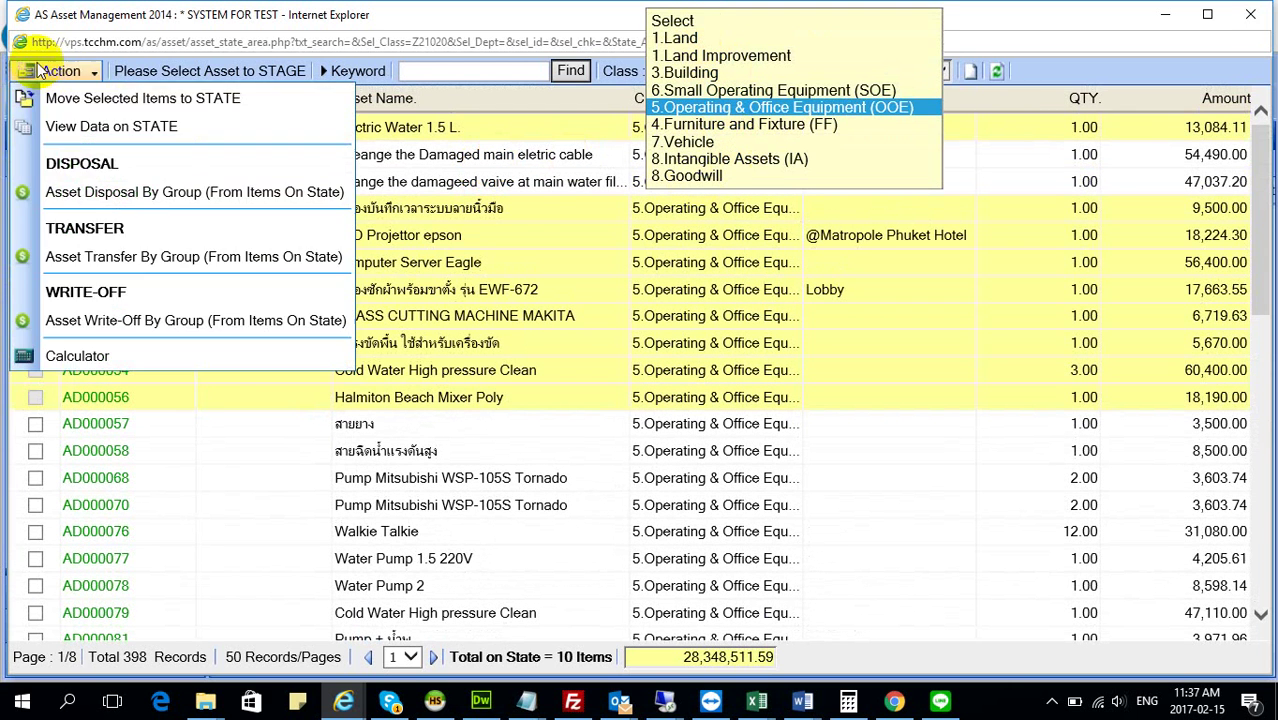
left_click(70, 126)
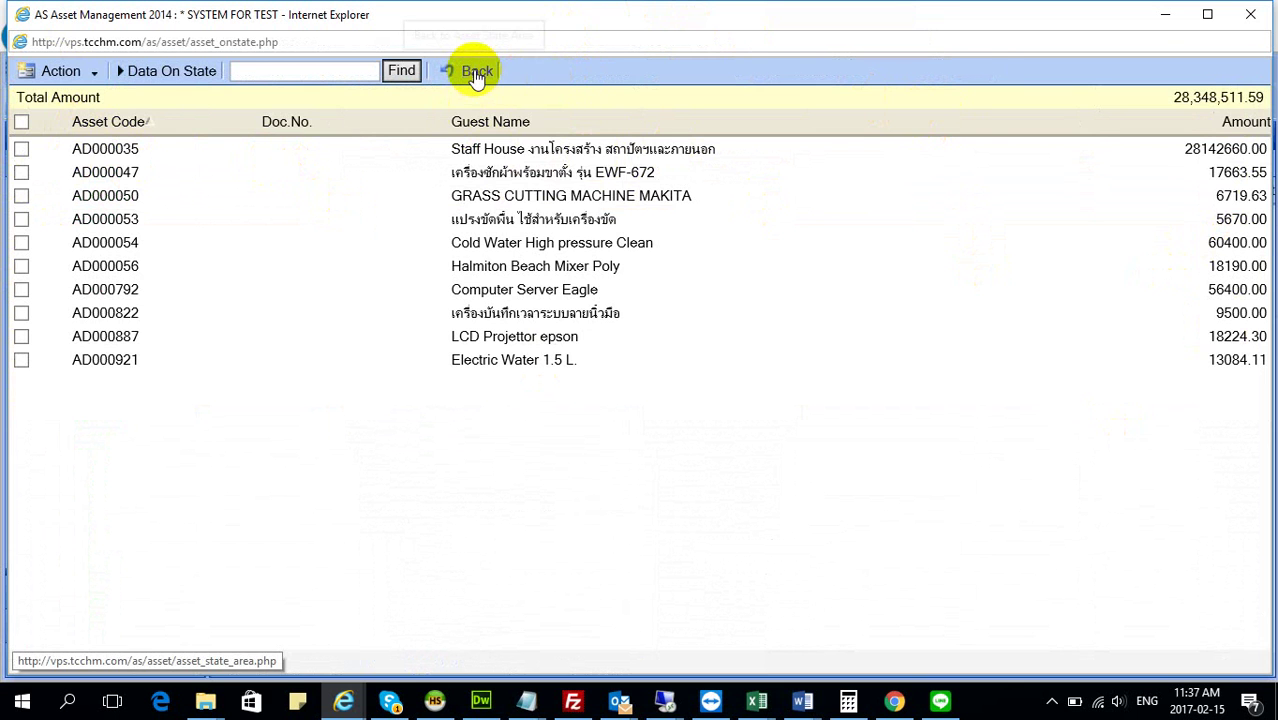
left_click(476, 78)
Filter the reopened asset list by class 5.Operating & Office Equipment (OOE) to review the assets marked as staged
left_click(85, 75)
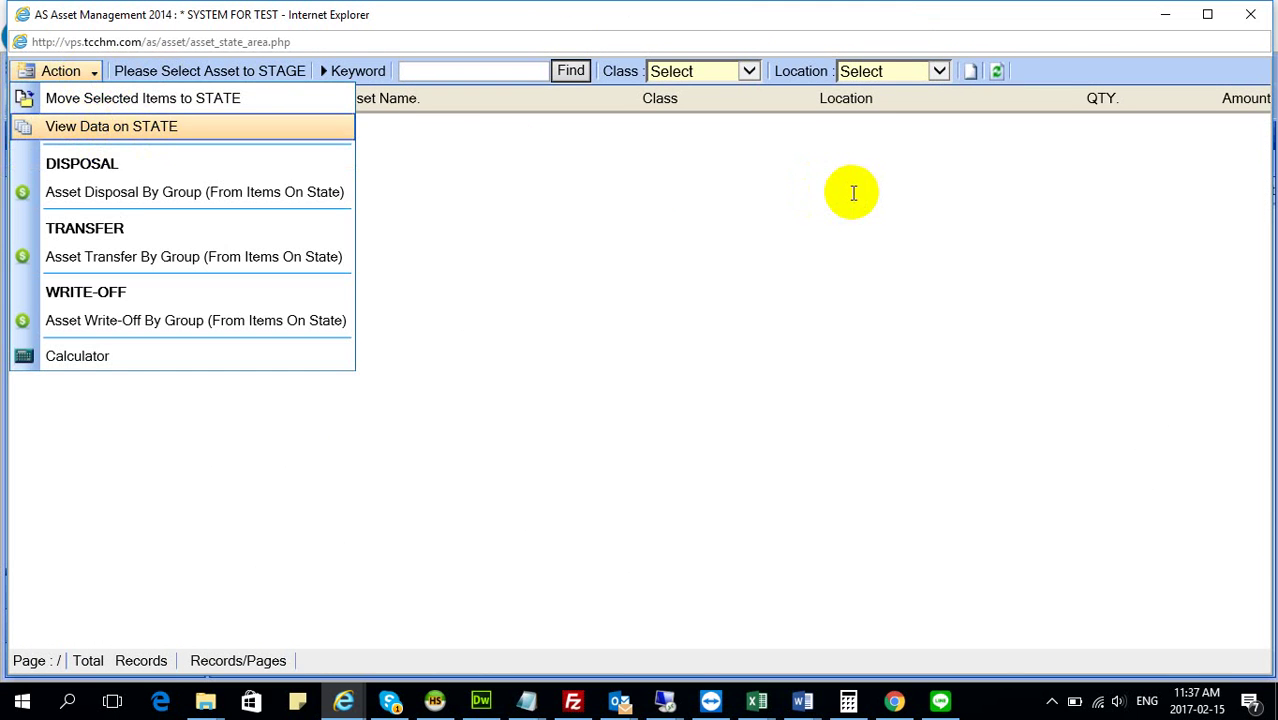
left_click(571, 70)
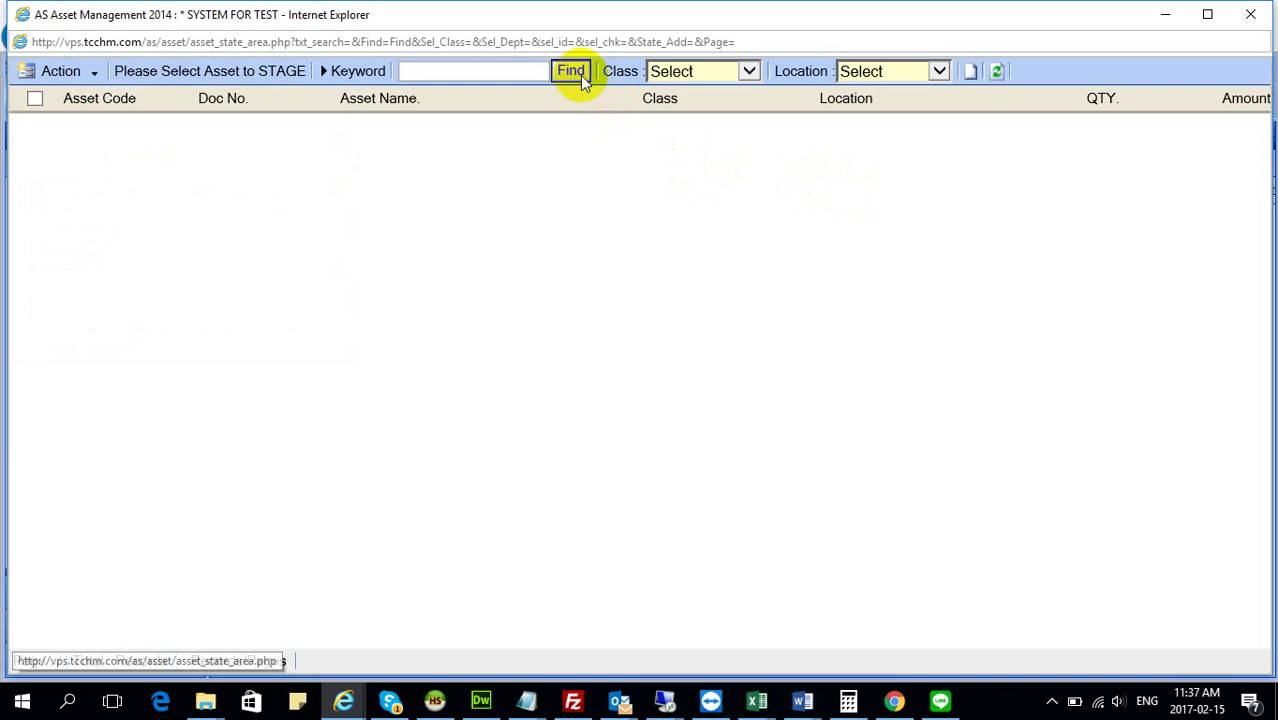
left_click(738, 71)
left_click(735, 157)
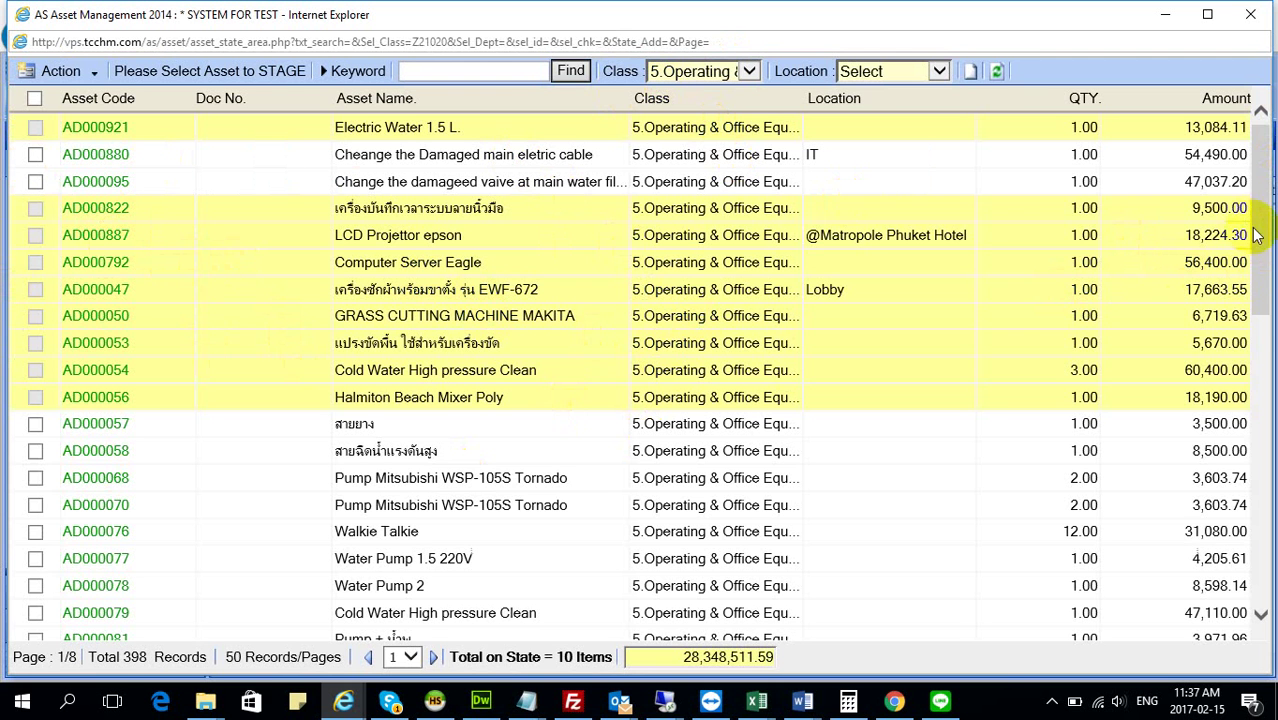
left_click_drag(1258, 258, 1260, 20)
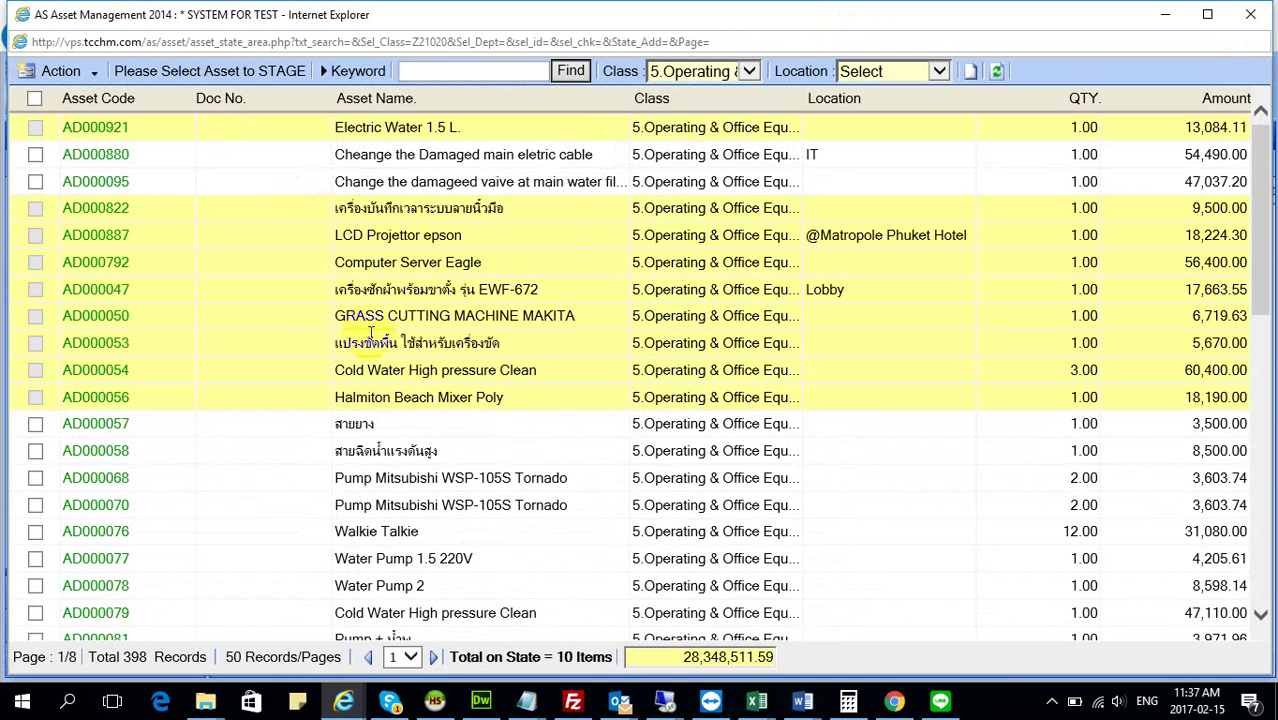
View the data on STATE again and check which actions are available for the staged items
left_click(66, 71)
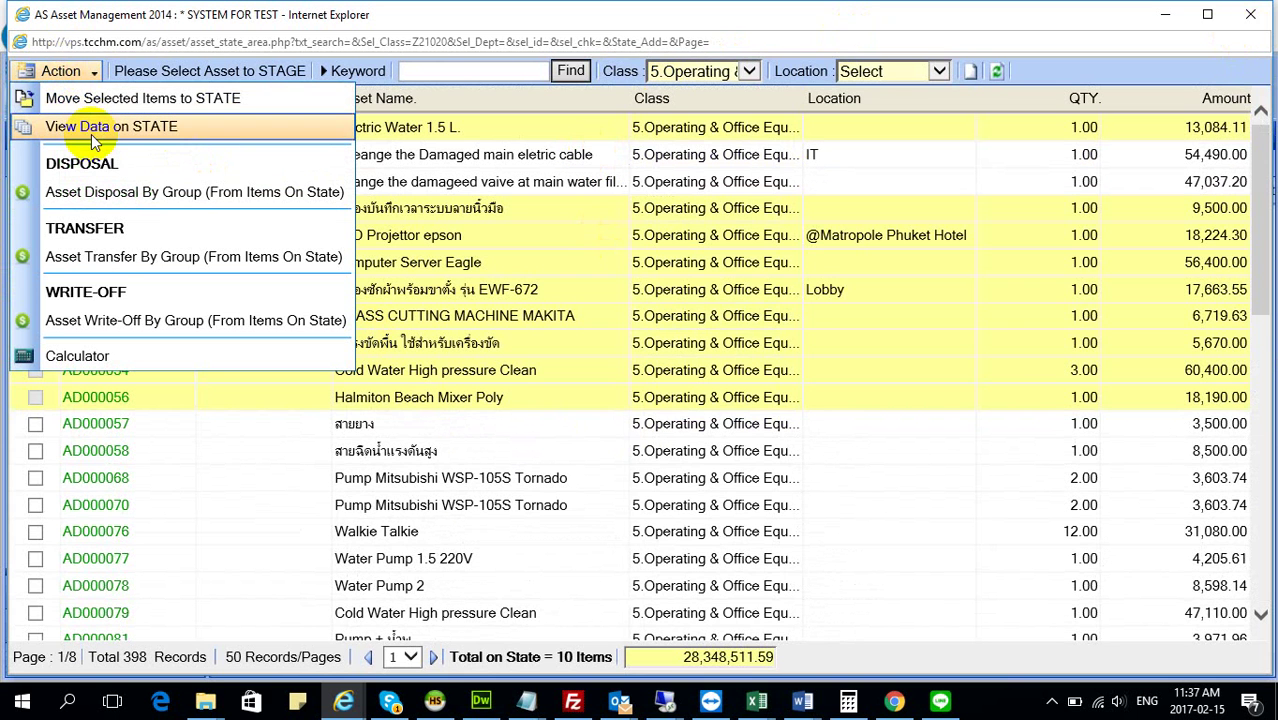
left_click(92, 138)
left_click(40, 68)
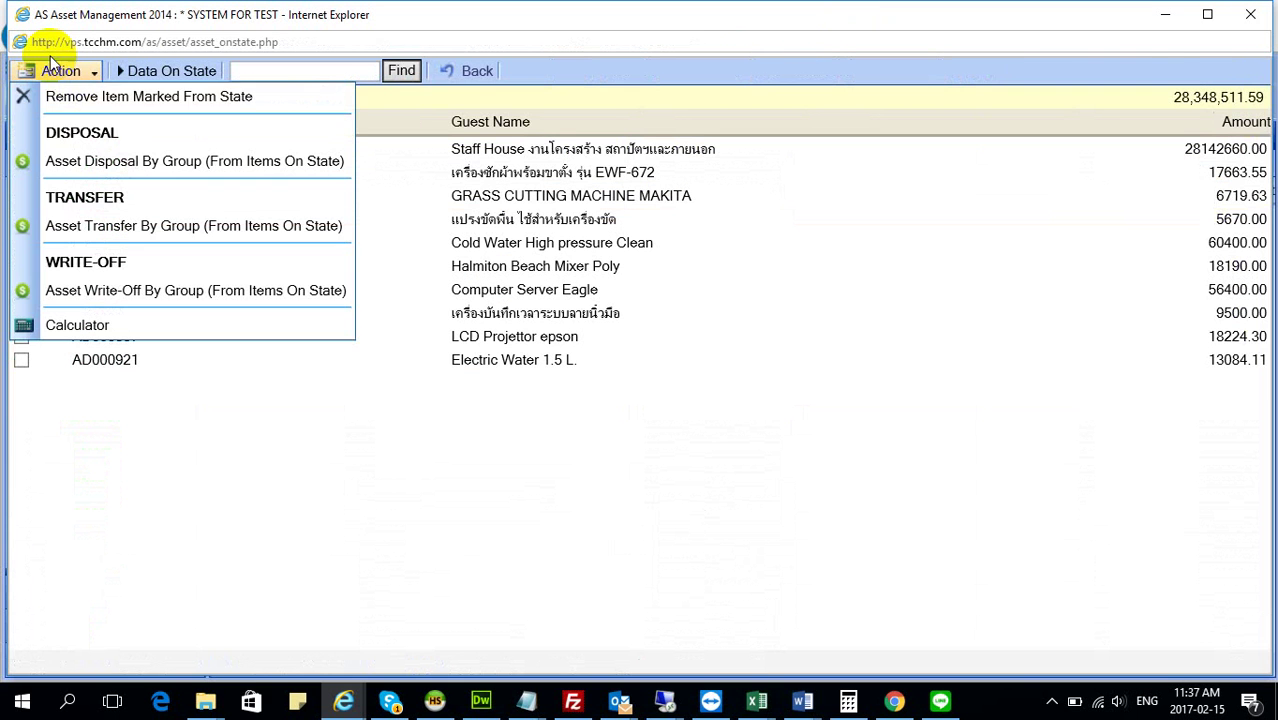
left_click(562, 458)
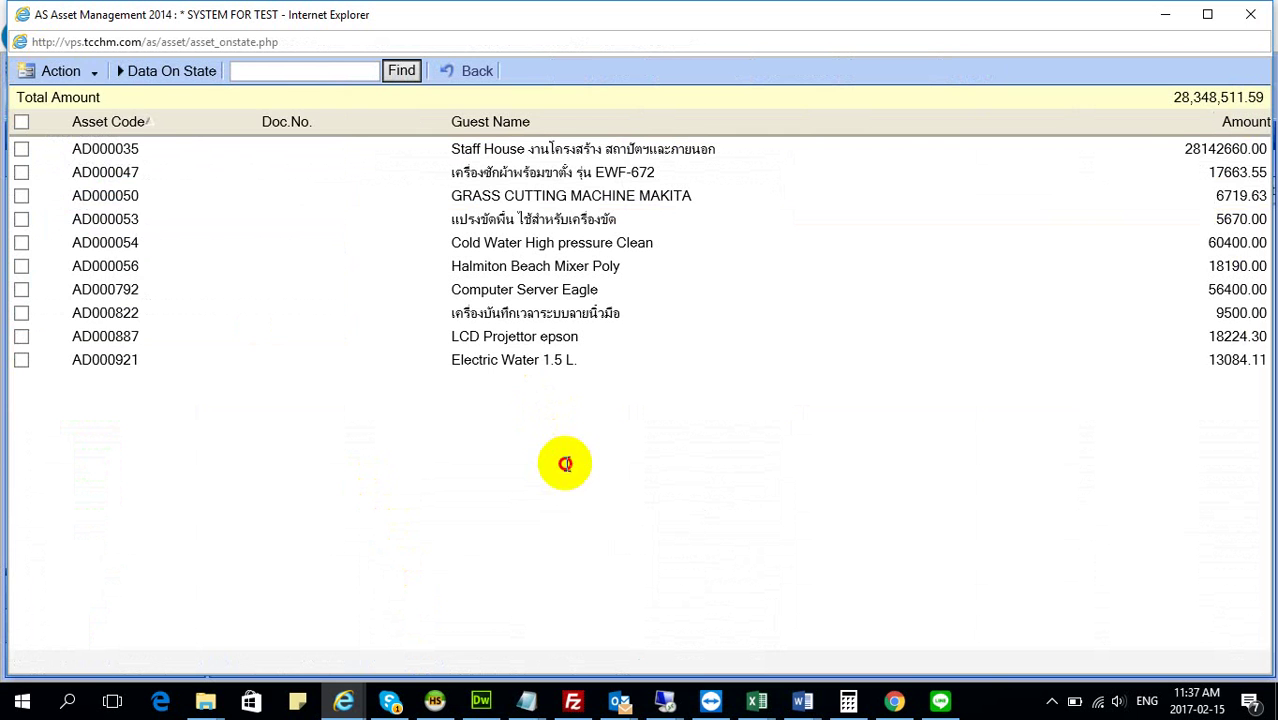
left_click(77, 72)
left_click(568, 467)
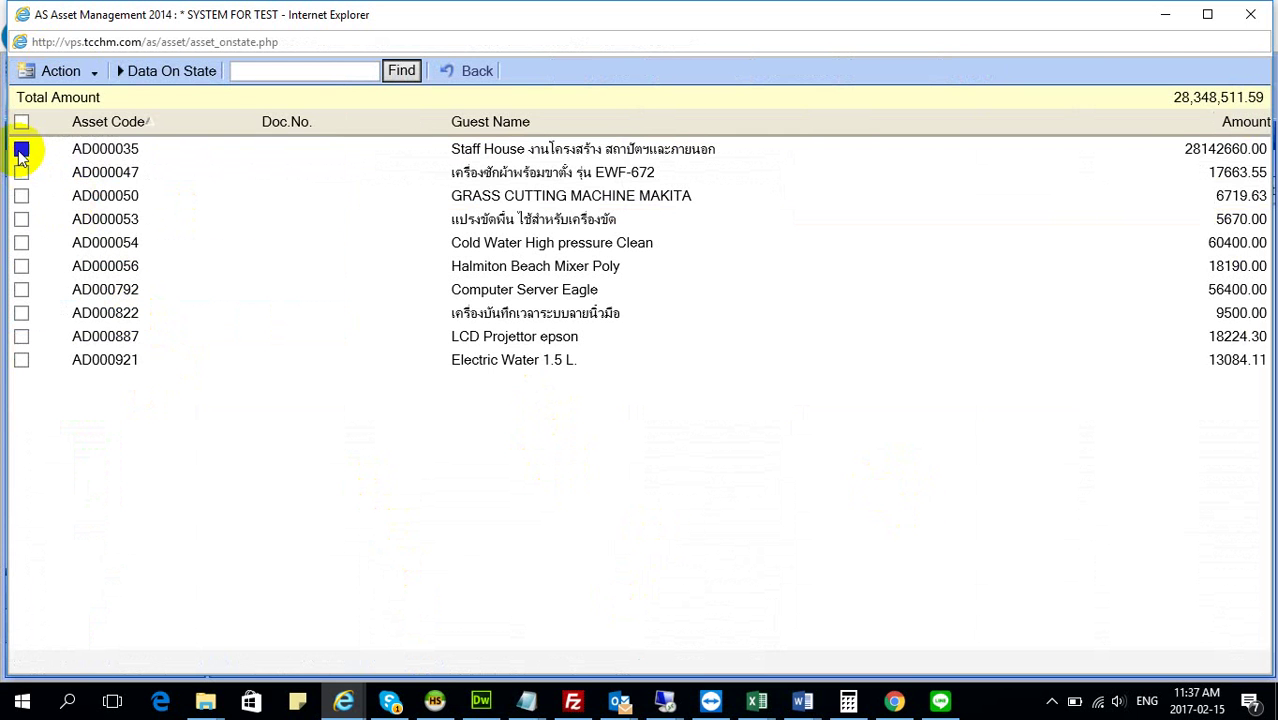
Mark the Staff House asset AD000035 and remove it from STATE, confirming the removal
left_click(21, 150)
left_click(58, 71)
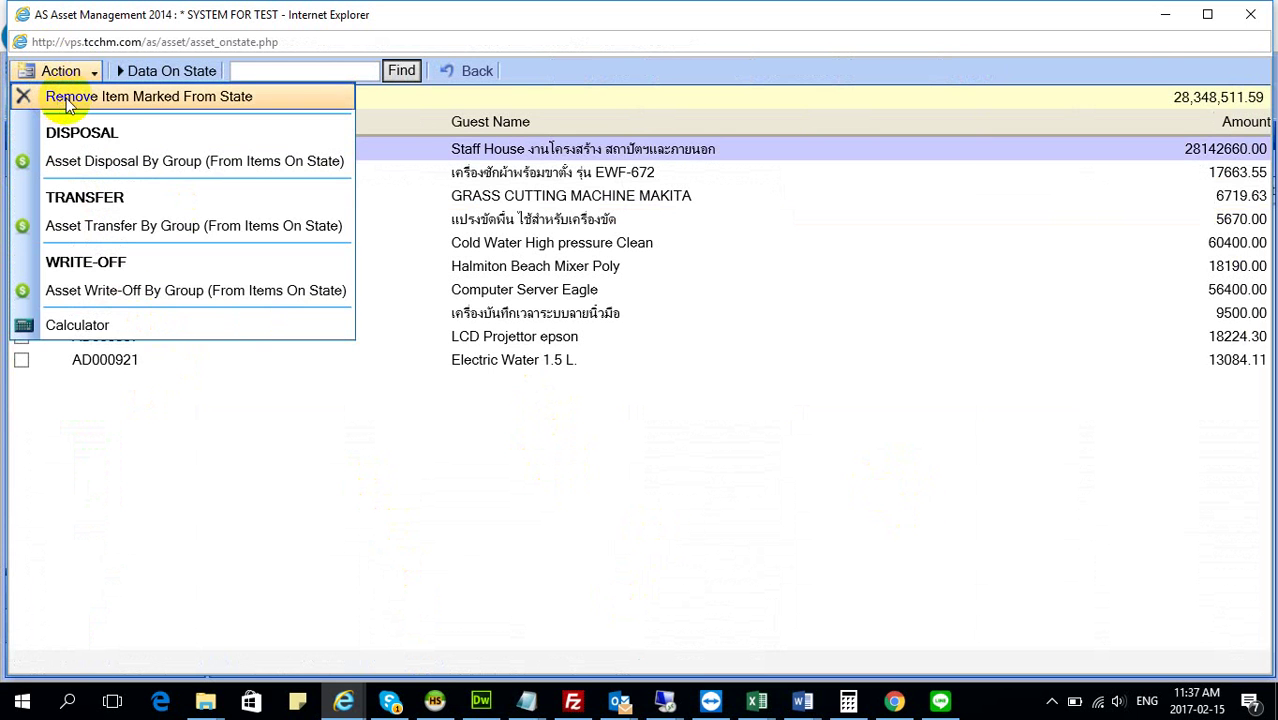
left_click(234, 93)
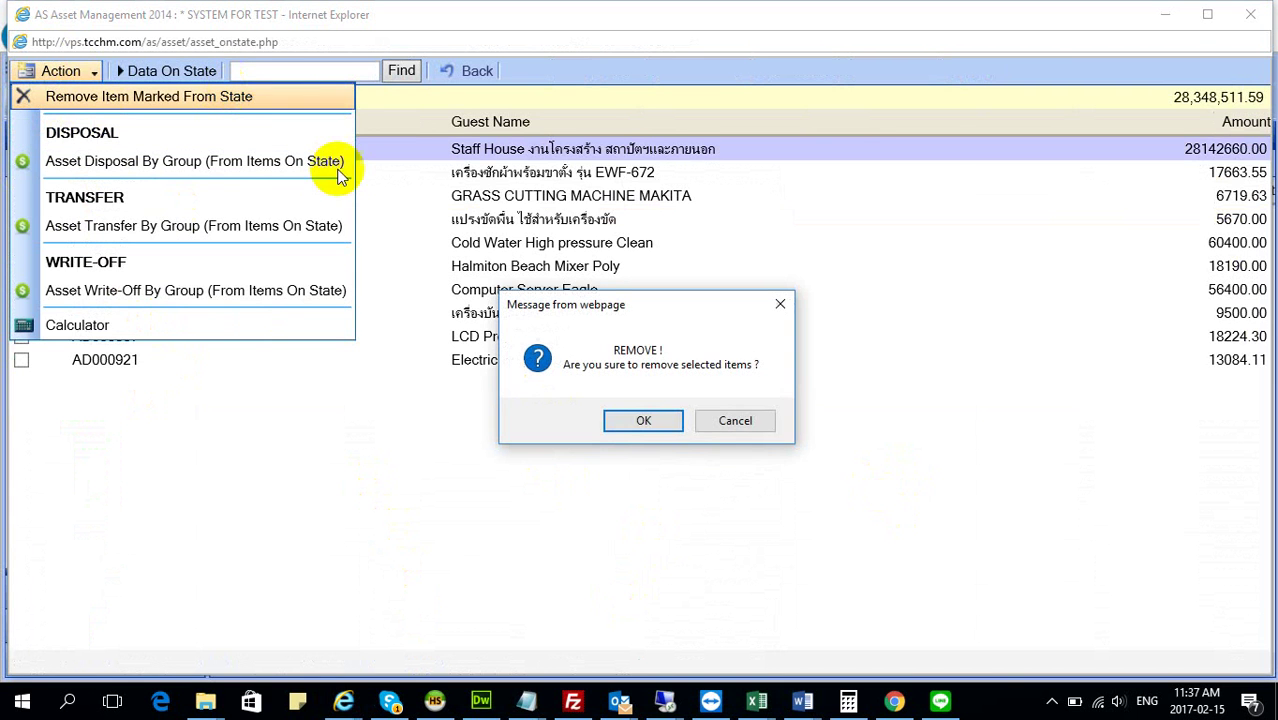
left_click(636, 430)
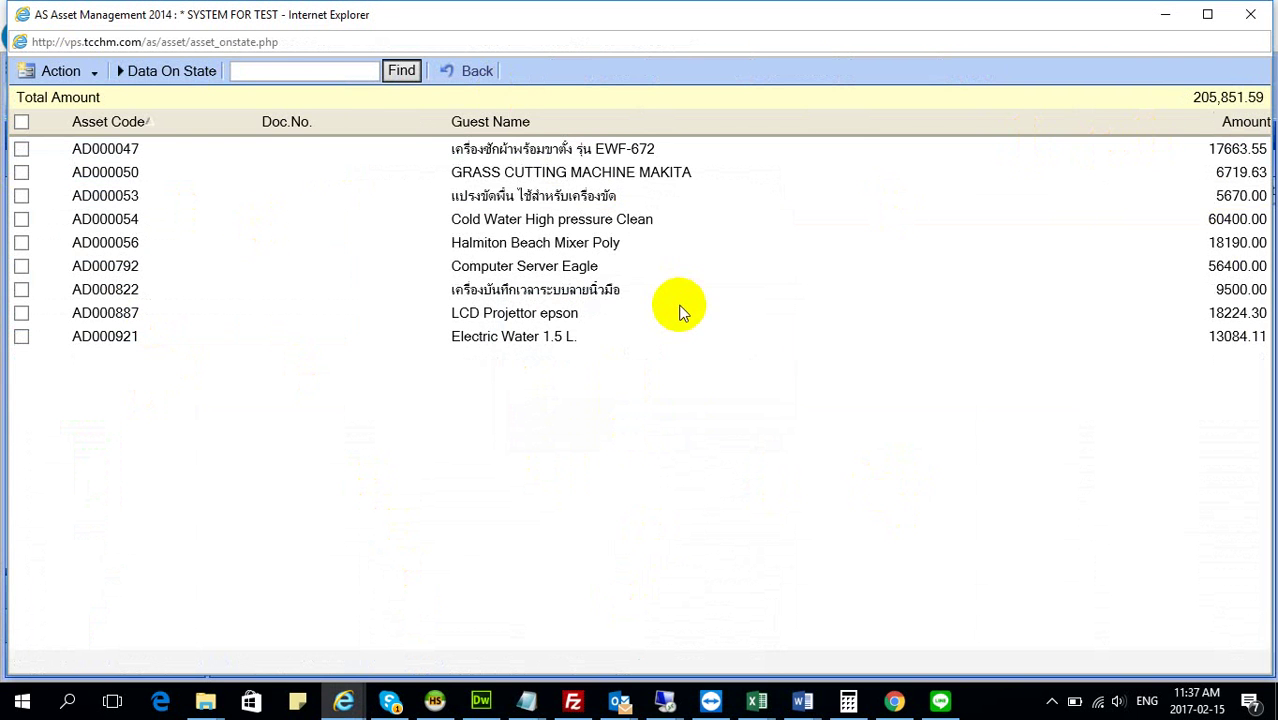
Mark all staged assets, check which actions are available for them, and clear the marks again
left_click(21, 124)
left_click(60, 70)
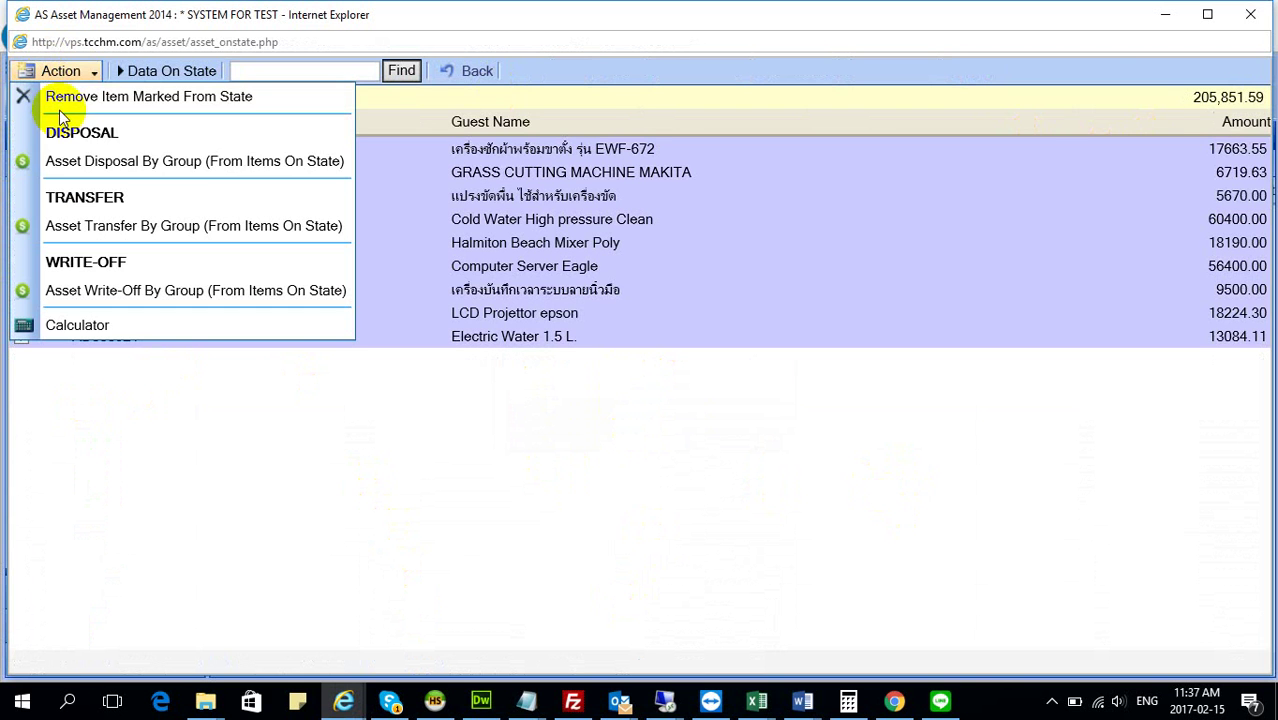
left_click(162, 460)
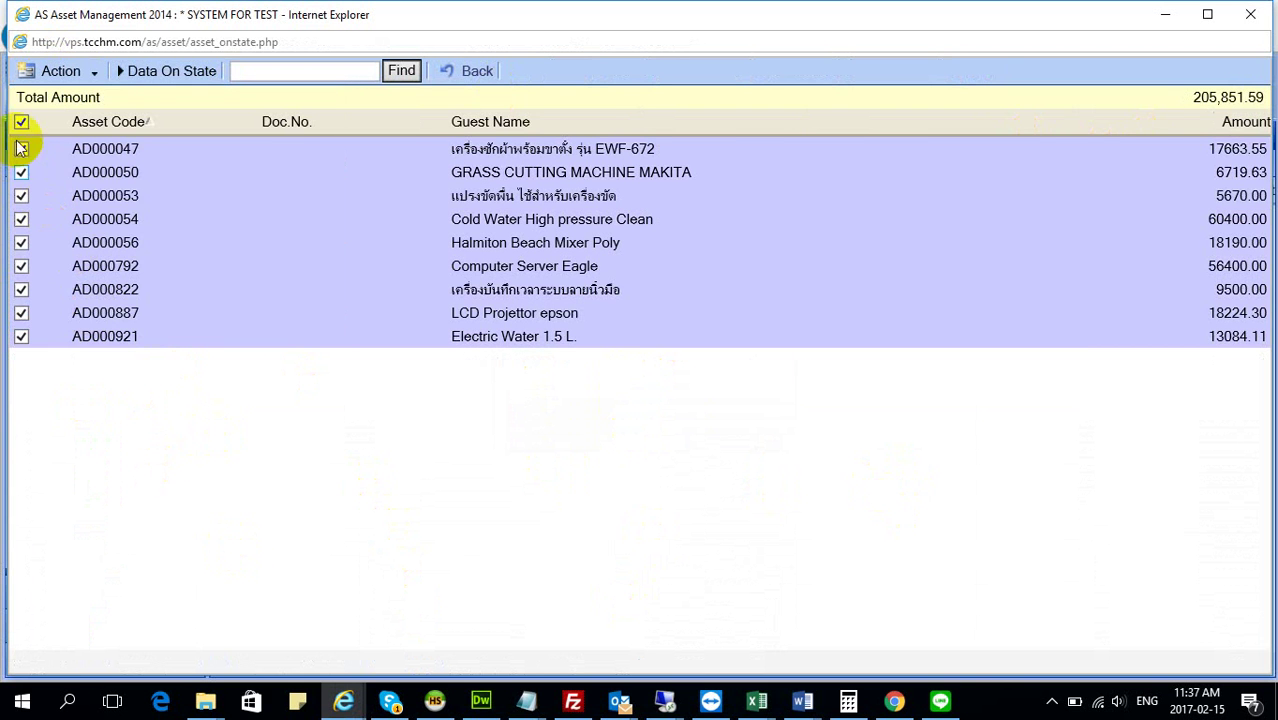
left_click(21, 121)
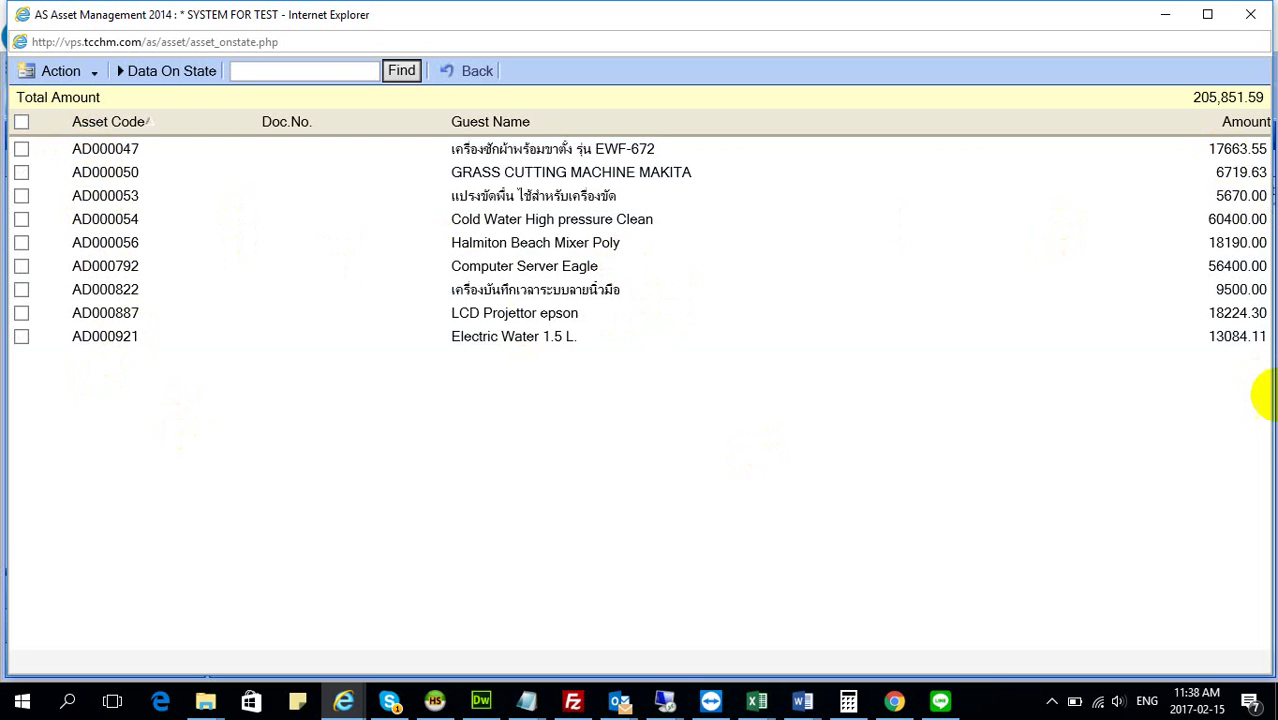
Return to the asset selection page, view the data on STATE and its available actions once more, and go back
left_click(478, 72)
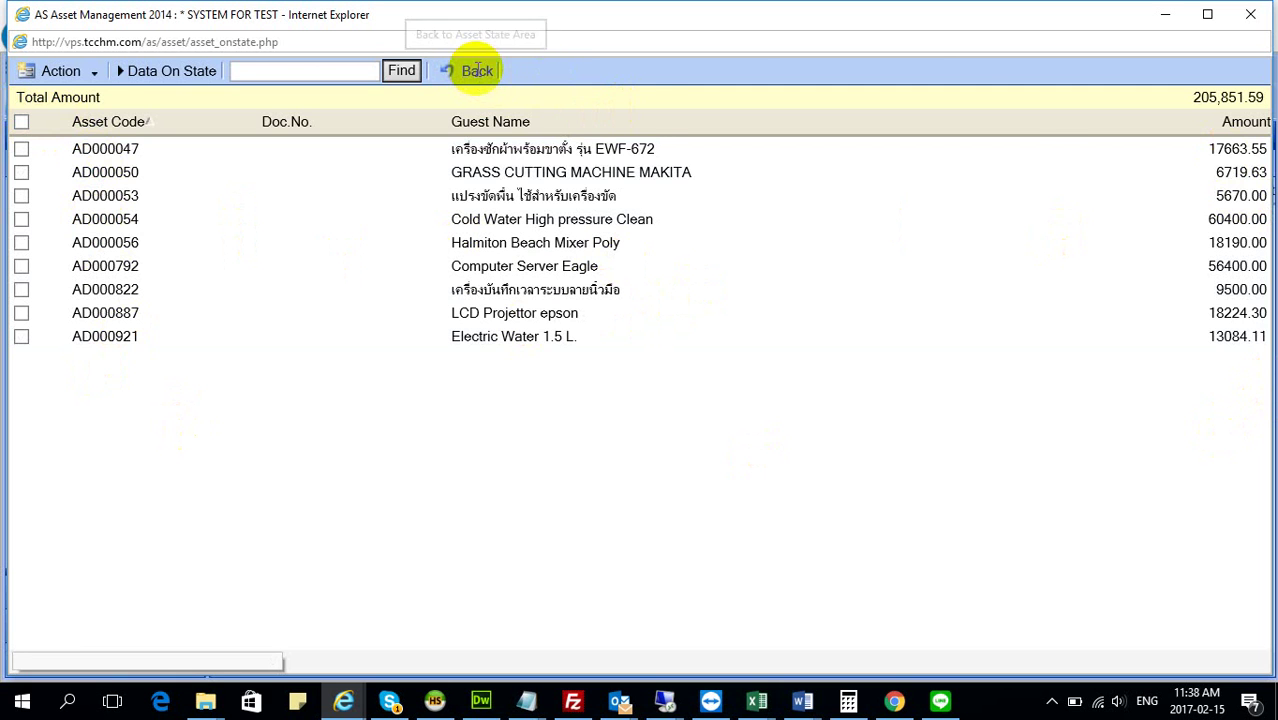
left_click(72, 74)
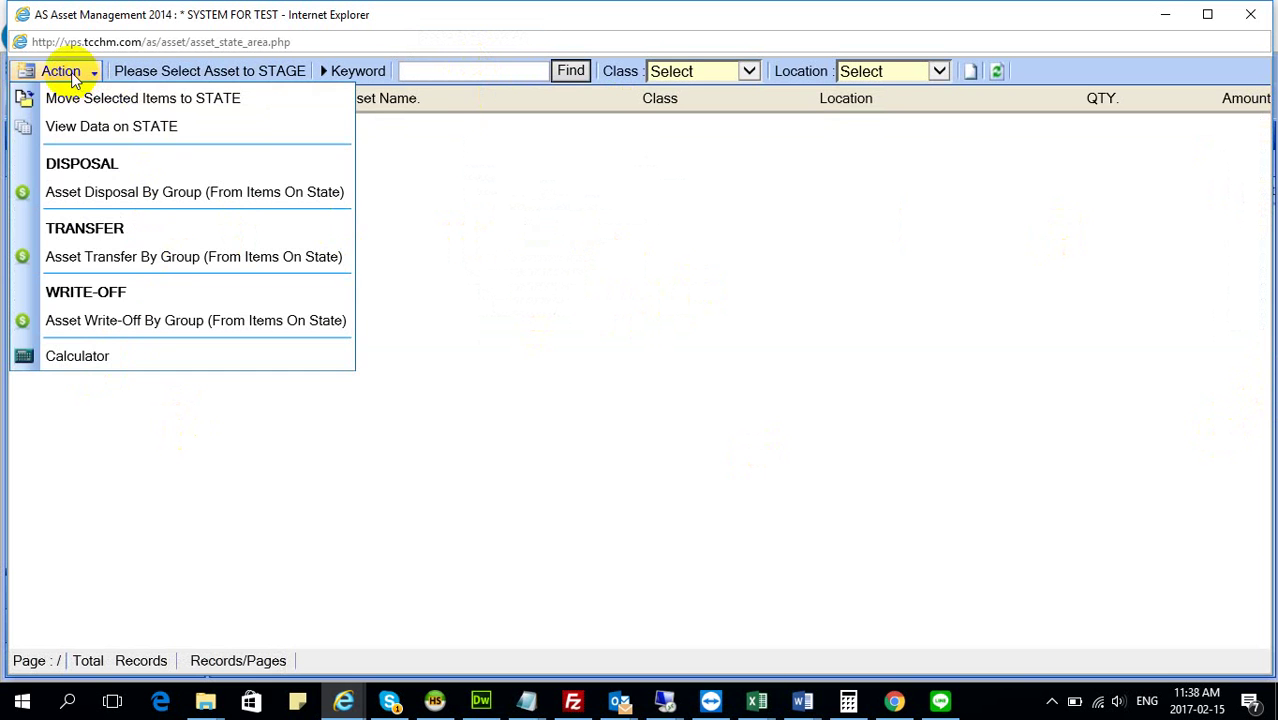
left_click(88, 126)
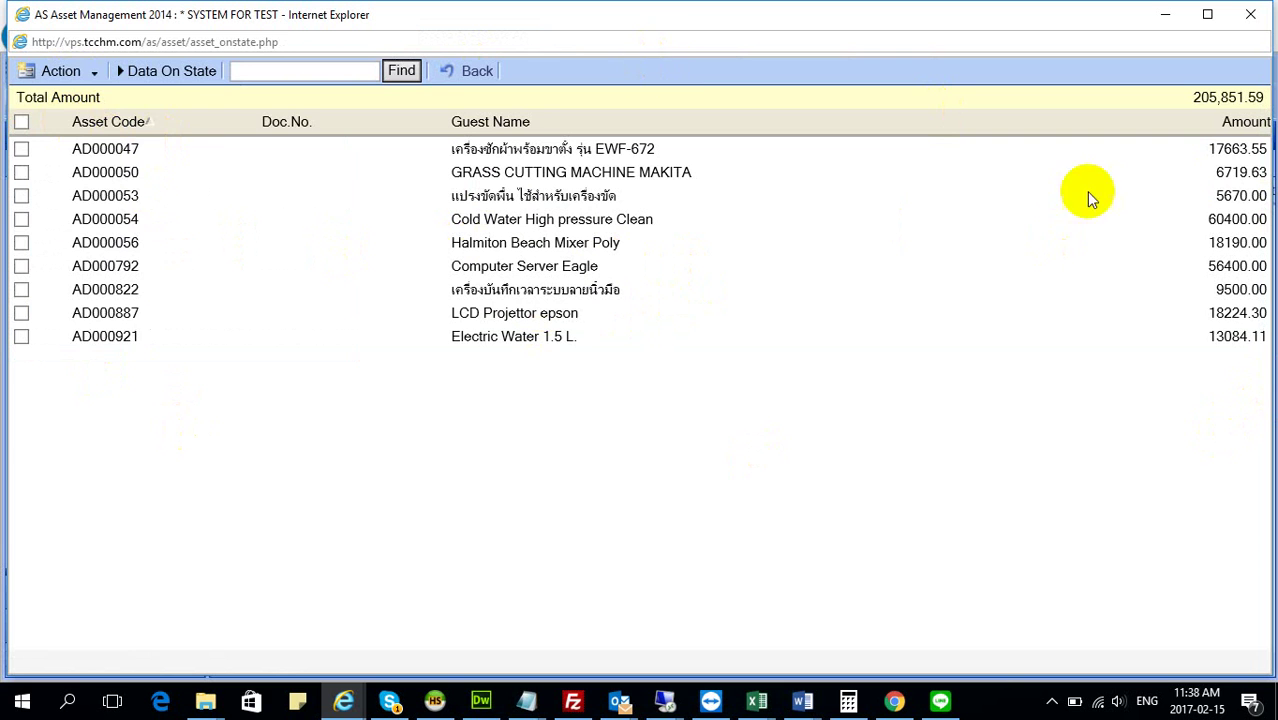
left_click(45, 60)
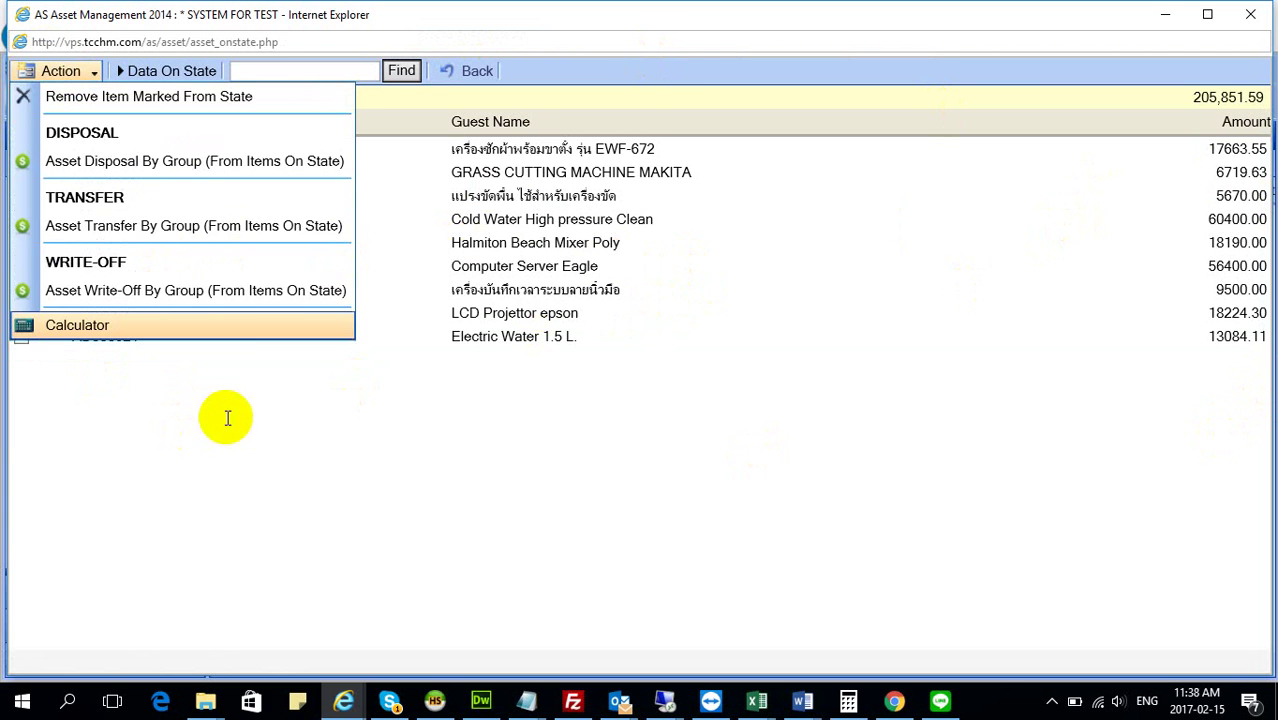
left_click(253, 476)
left_click(57, 71)
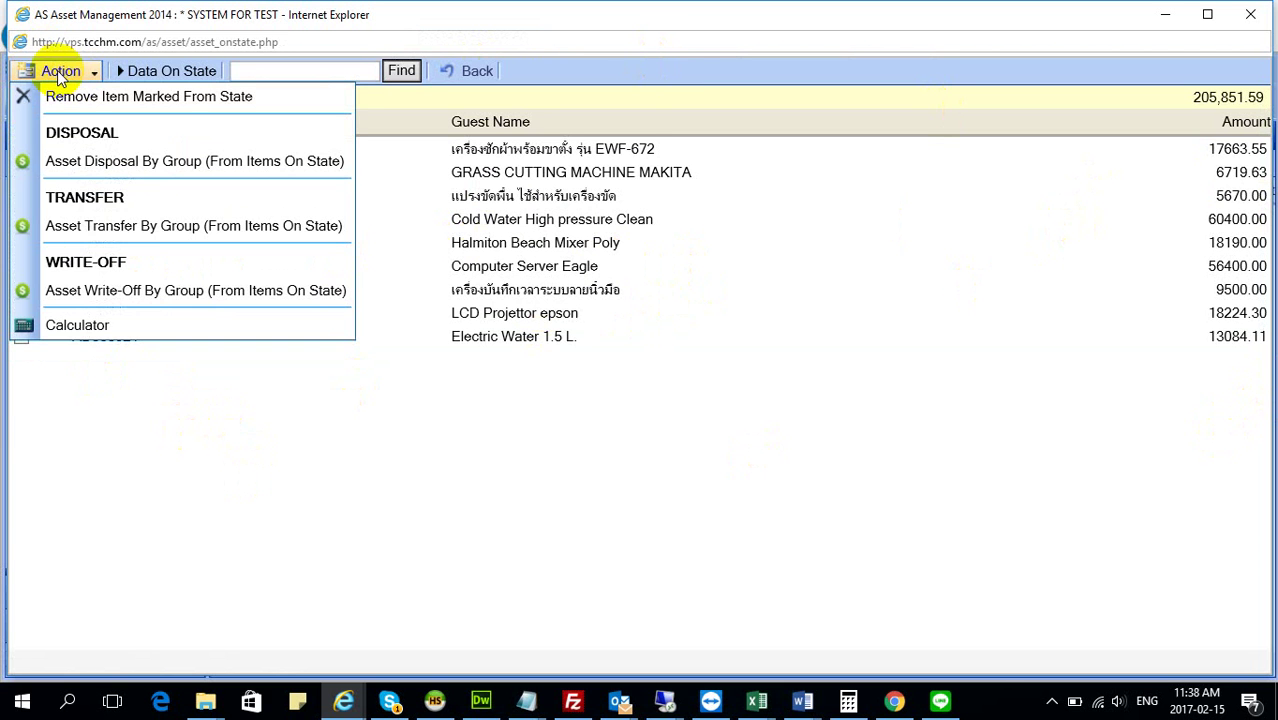
left_click(475, 71)
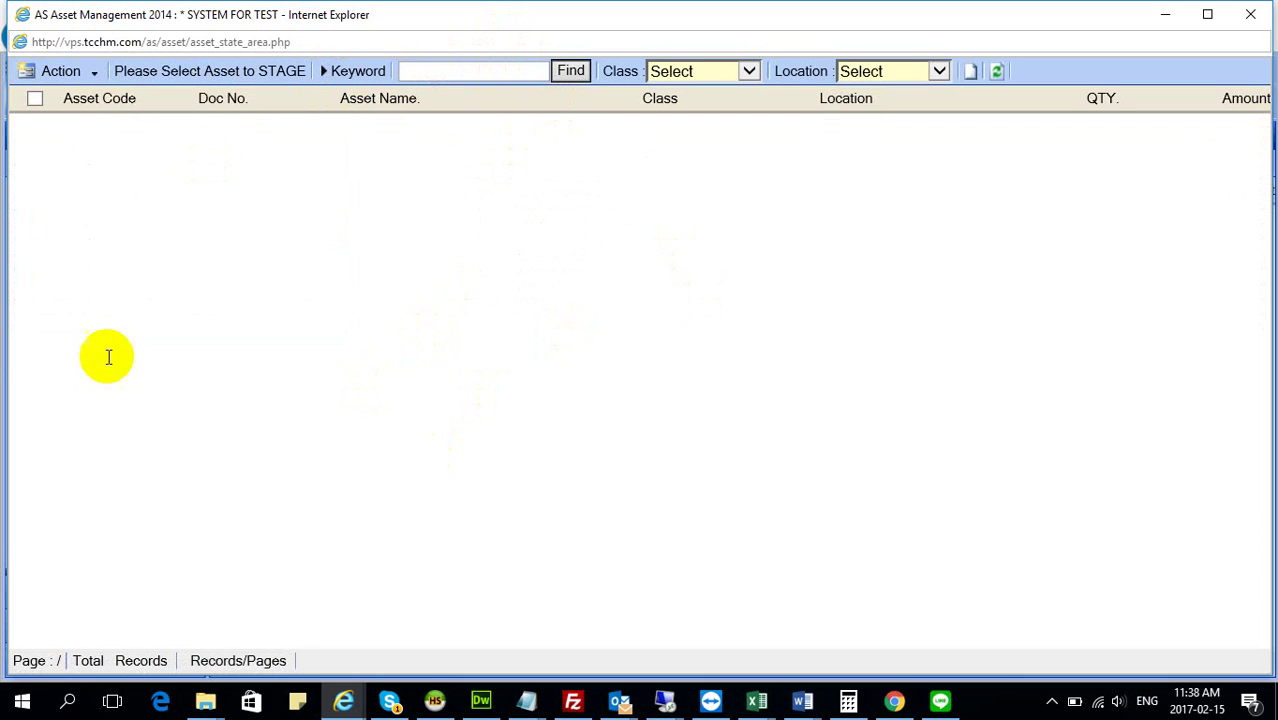
Open asset disposal by group for the items on STATE and review its item, asset amount, accumulated depreciation and NBV totals
mouse_move(30, 70)
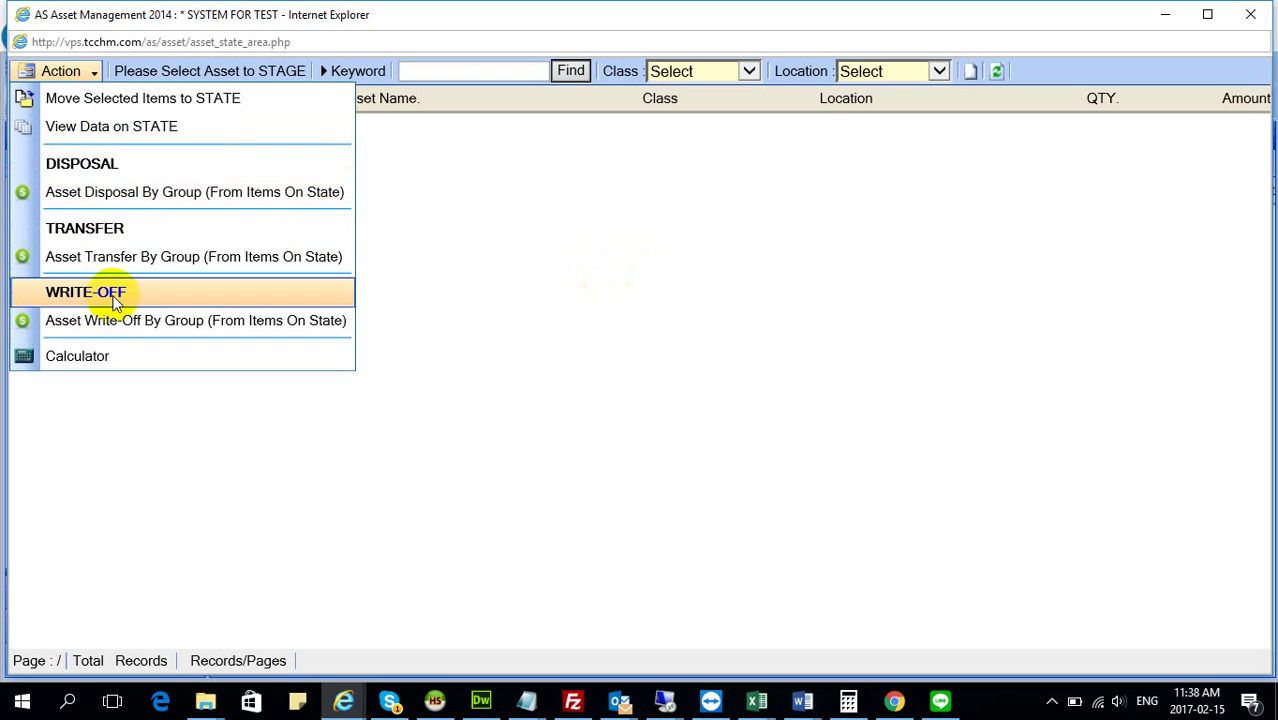
left_click(100, 191)
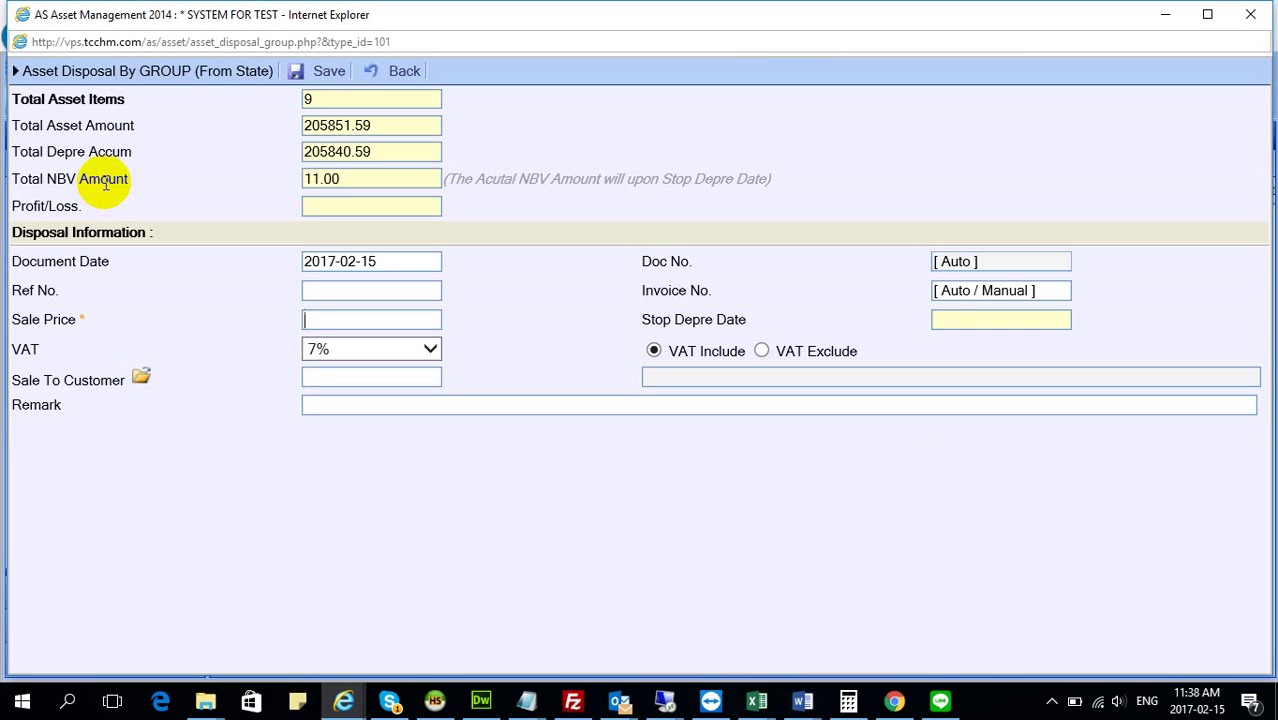
double_click(339, 98)
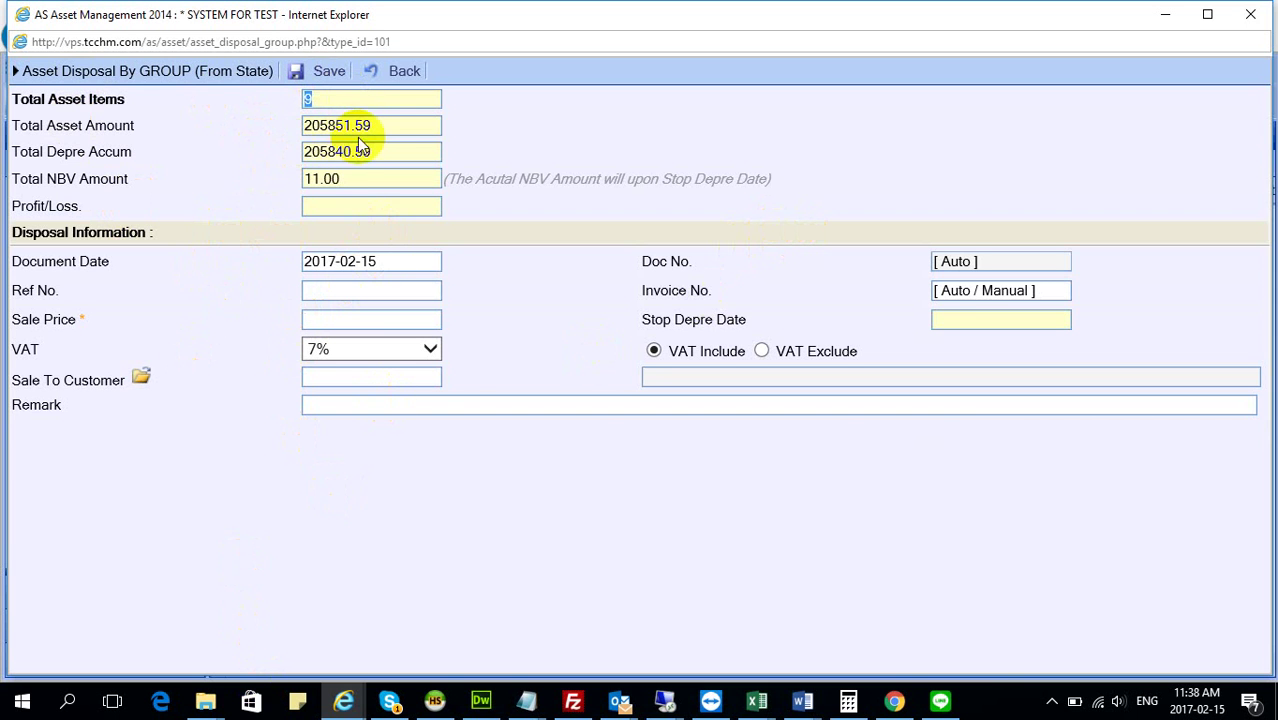
left_click(398, 127)
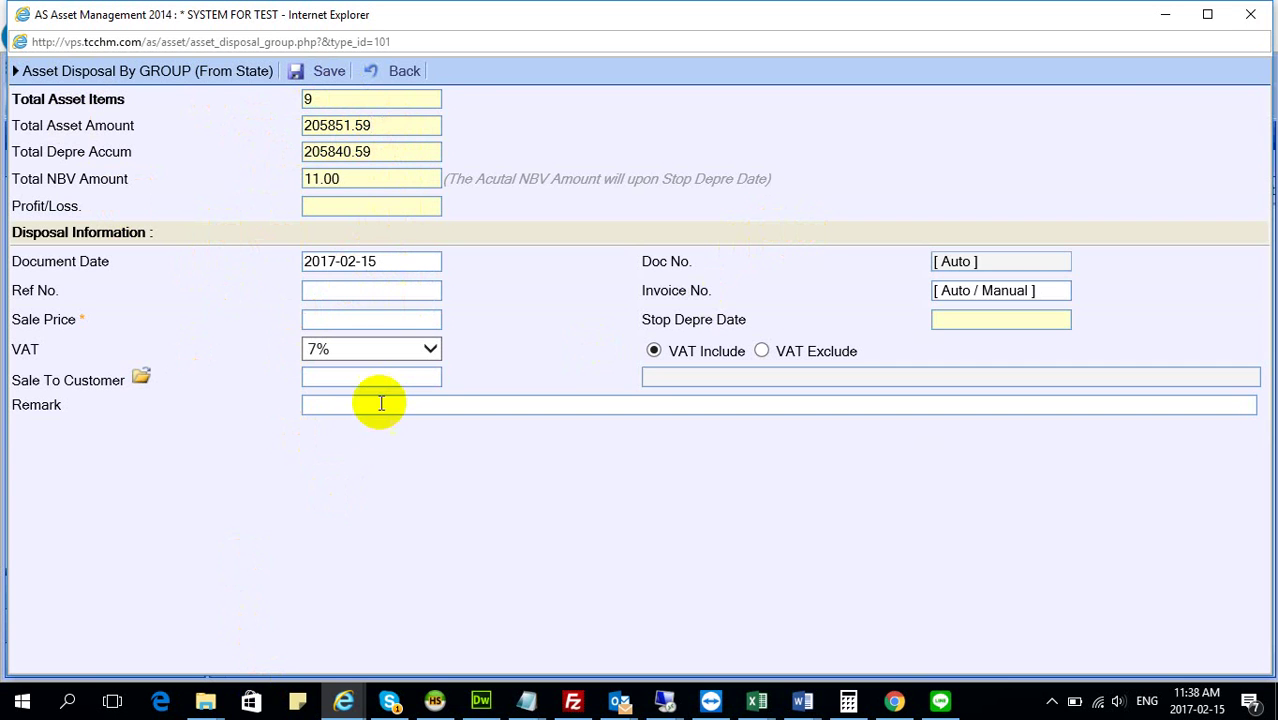
double_click(388, 154)
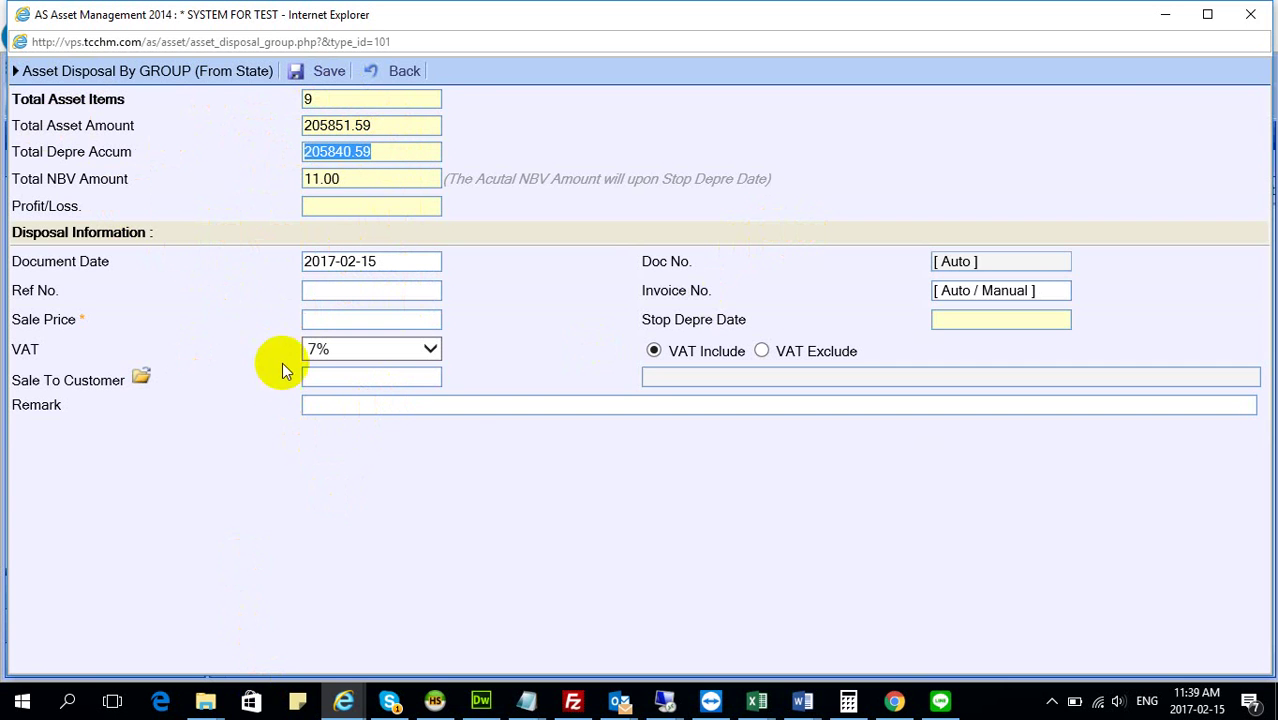
left_click(295, 462)
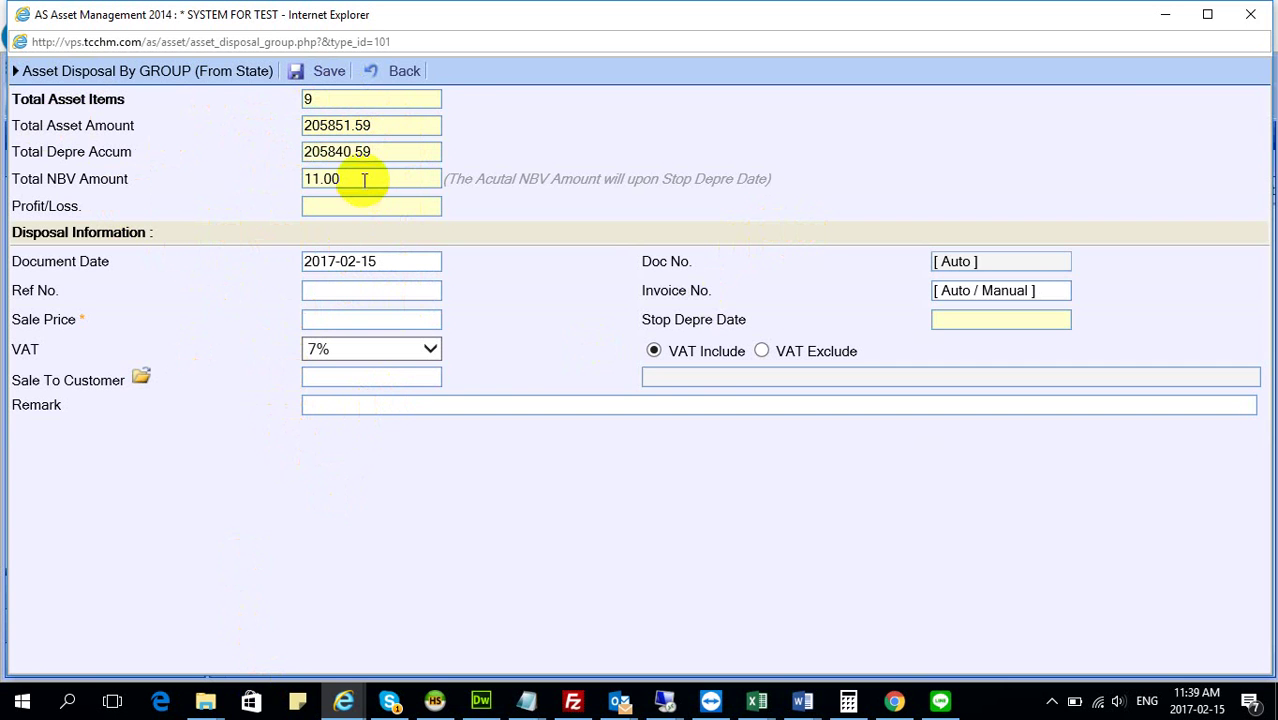
double_click(330, 179)
left_click(325, 176)
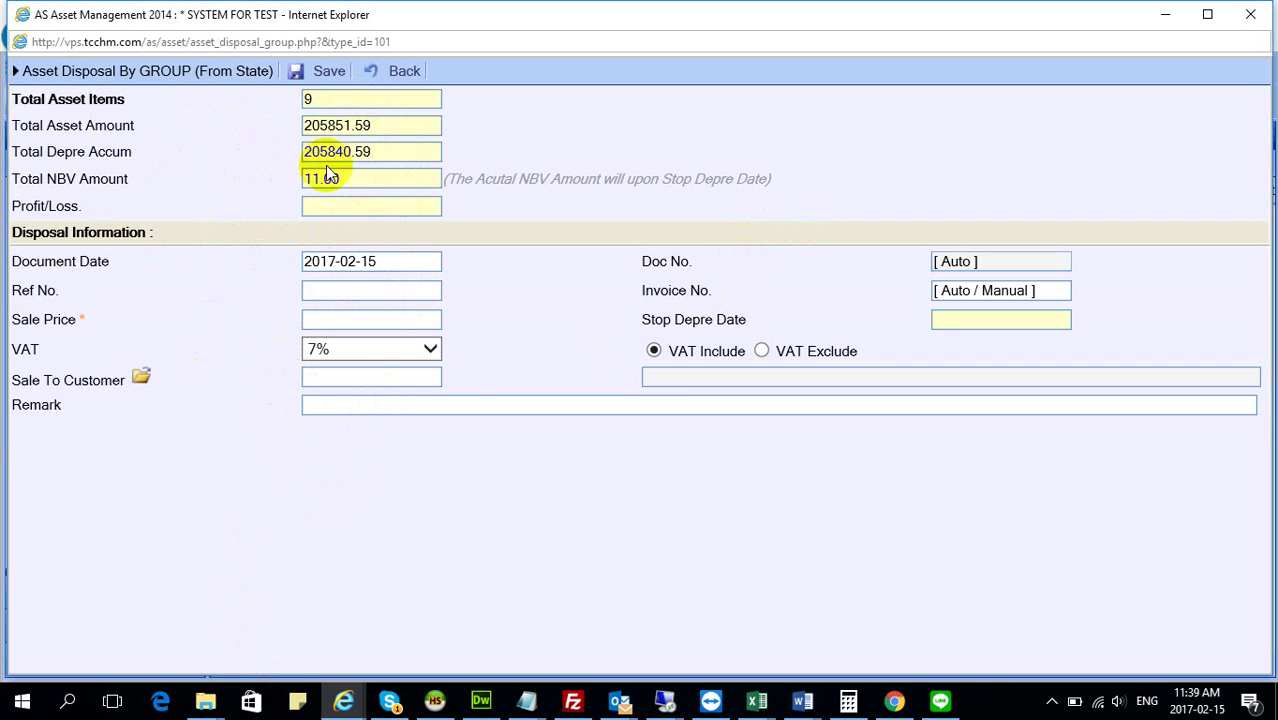
double_click(361, 180)
Set the sale price of the group disposal to 5000
left_click(363, 315)
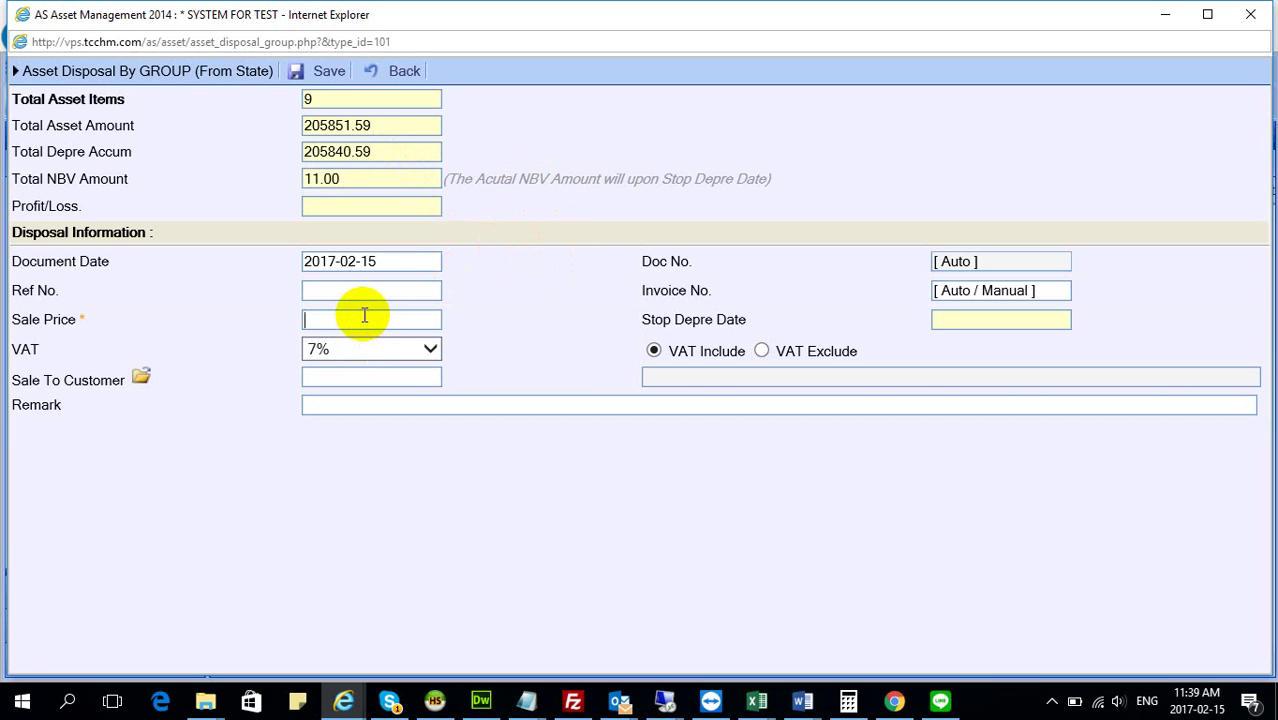
type("50000")
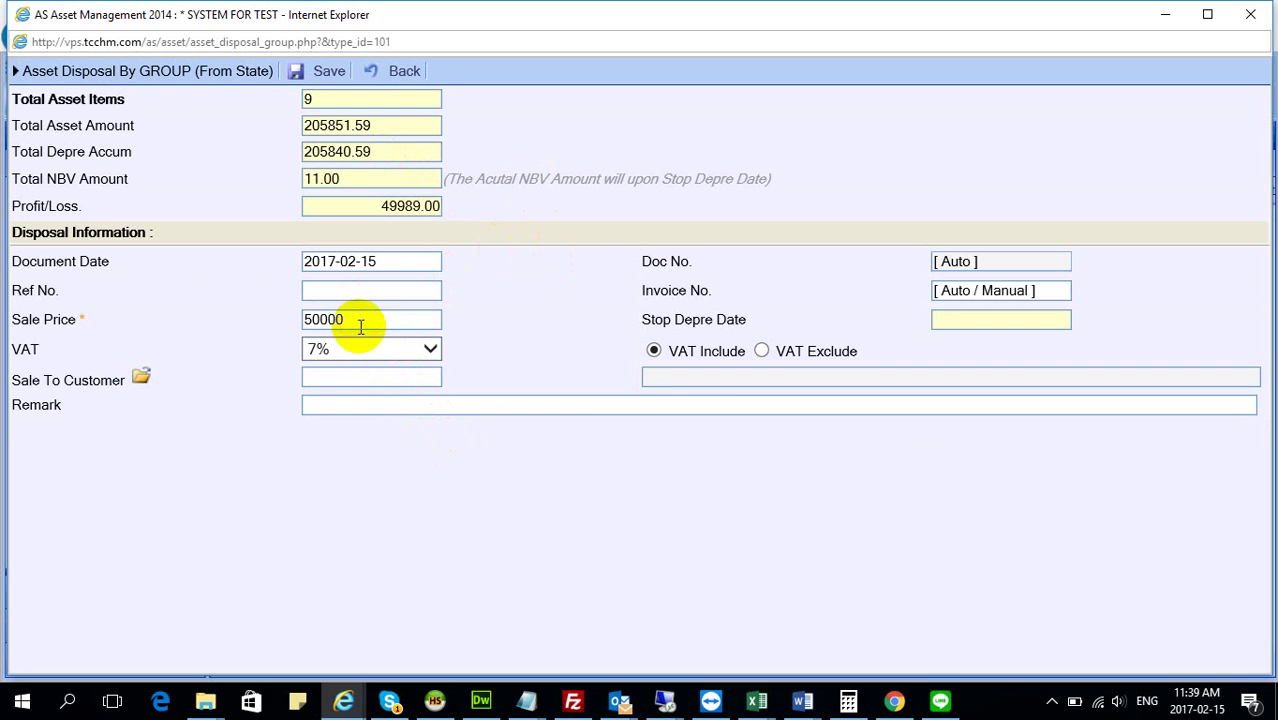
key("ctrl+a")
type("50000")
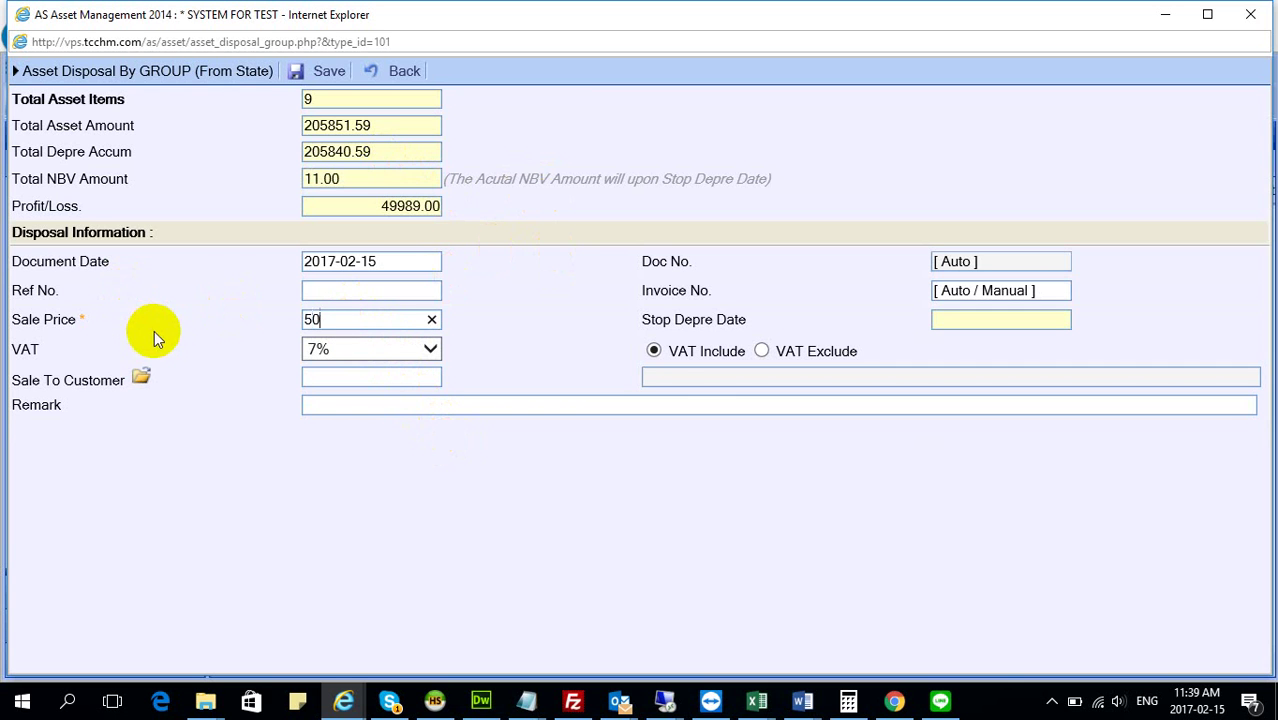
key("BackSpace")
left_click(456, 485)
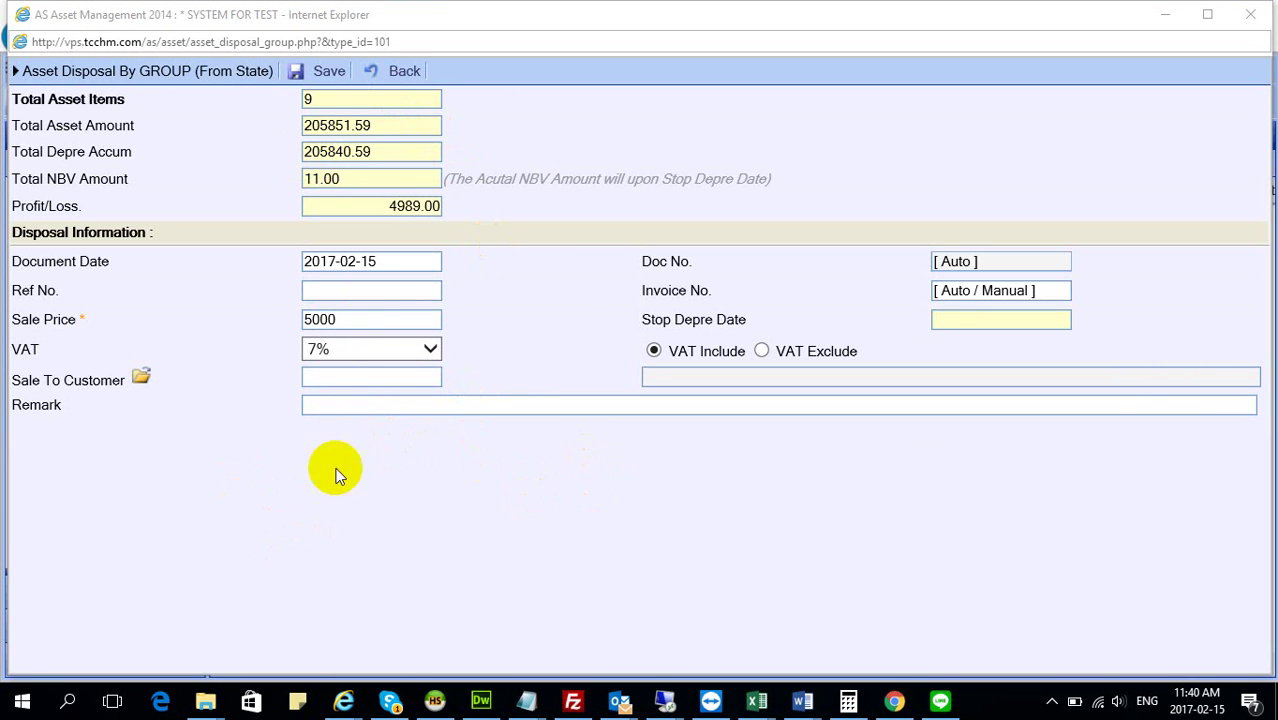
double_click(349, 320)
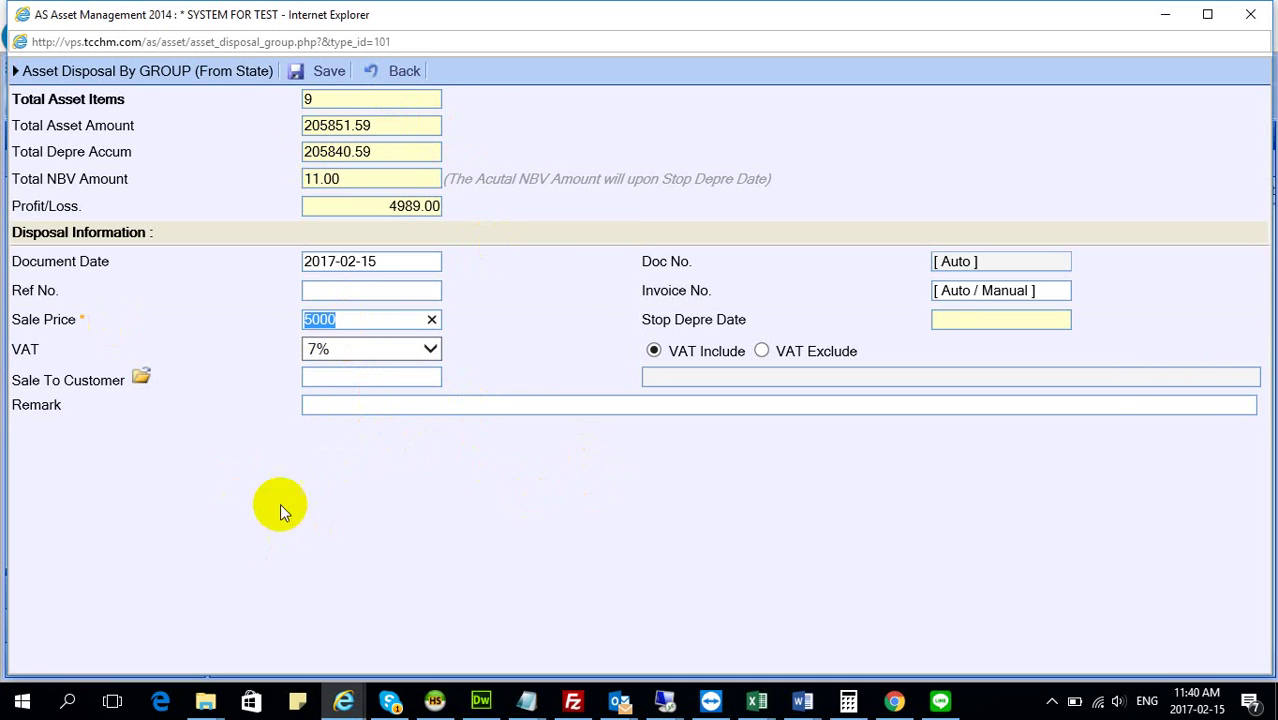
left_click(491, 515)
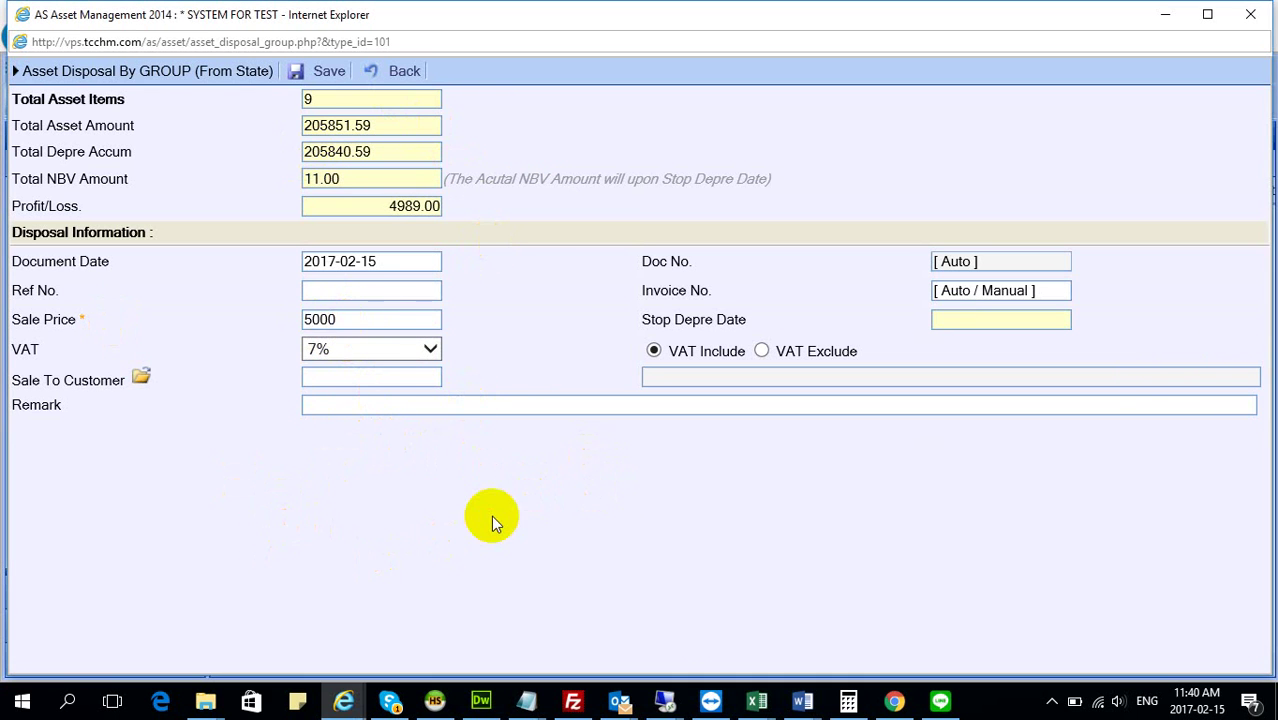
double_click(365, 320)
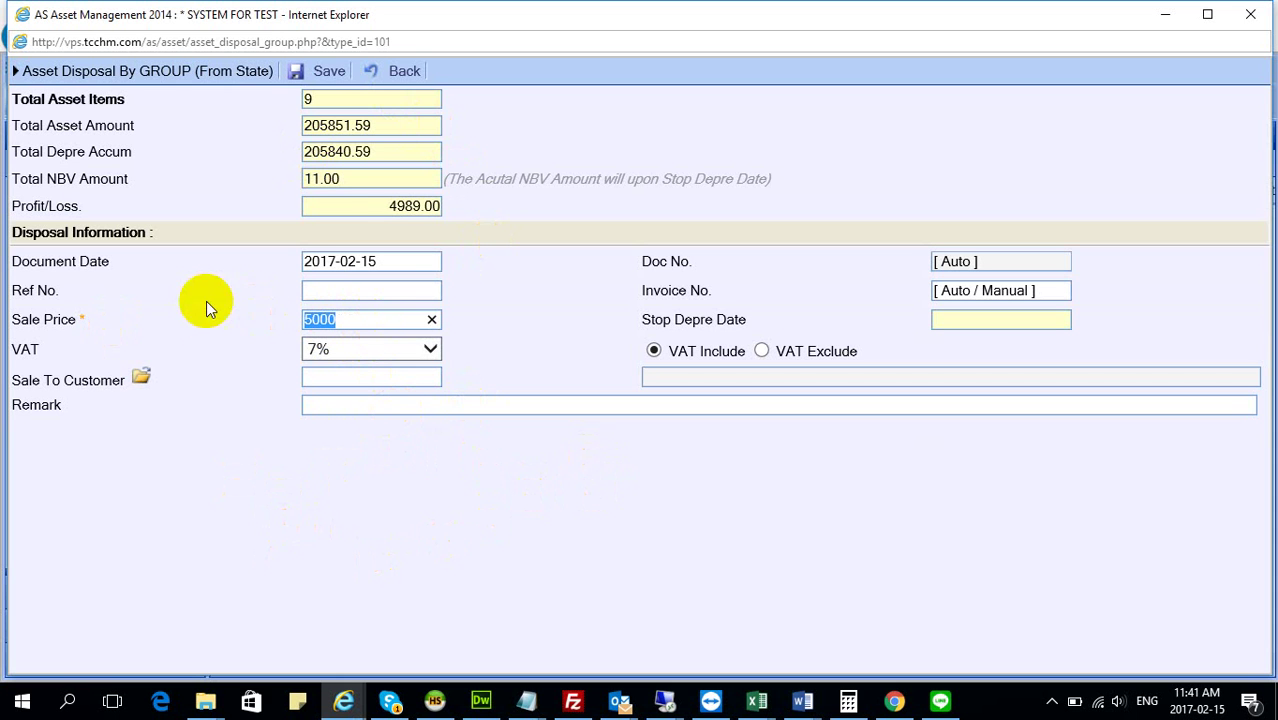
Try to save the disposal, accept the stop depreciation date of document date minus one day, and enter the customer's code as buyer
left_click(331, 68)
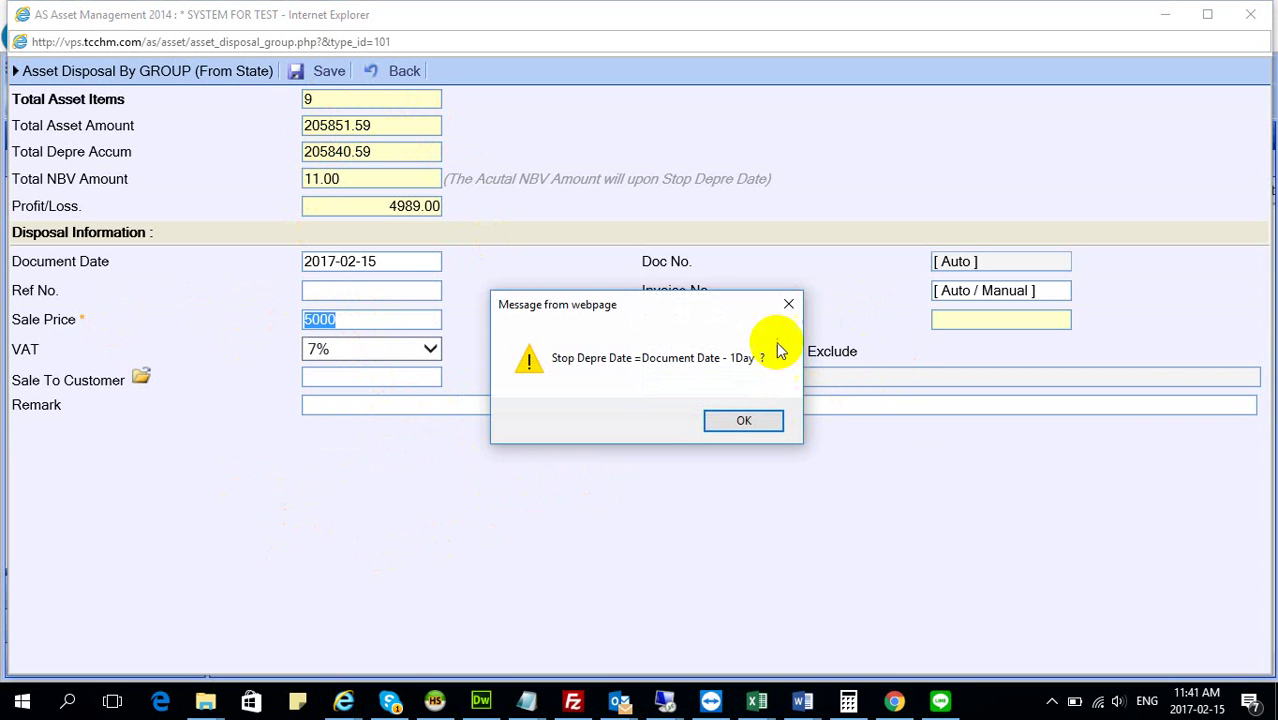
left_click(747, 427)
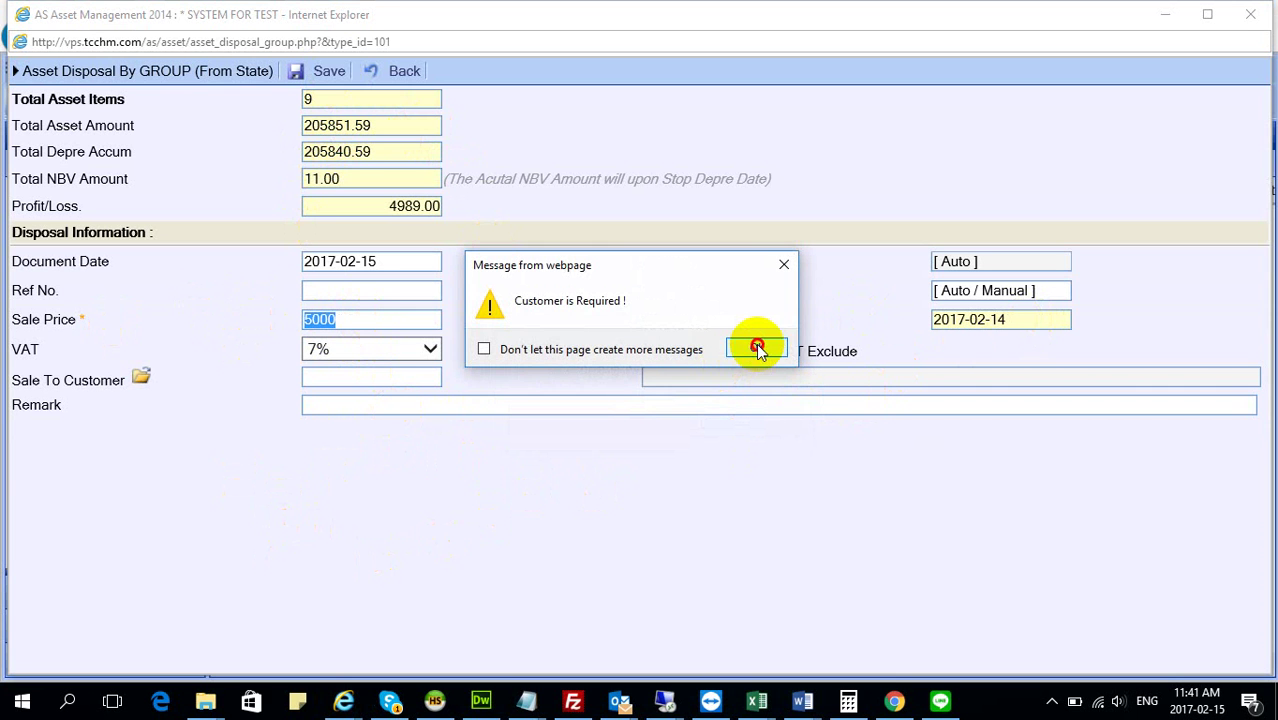
left_click(758, 349)
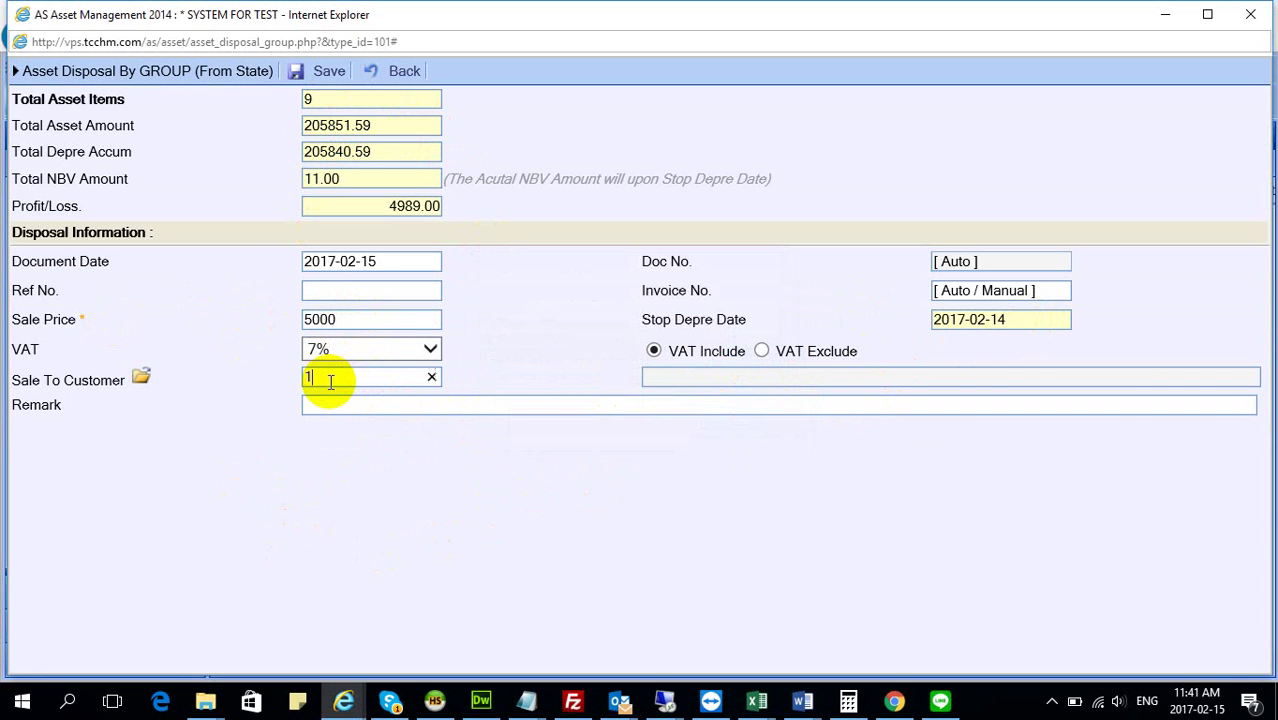
type("1001")
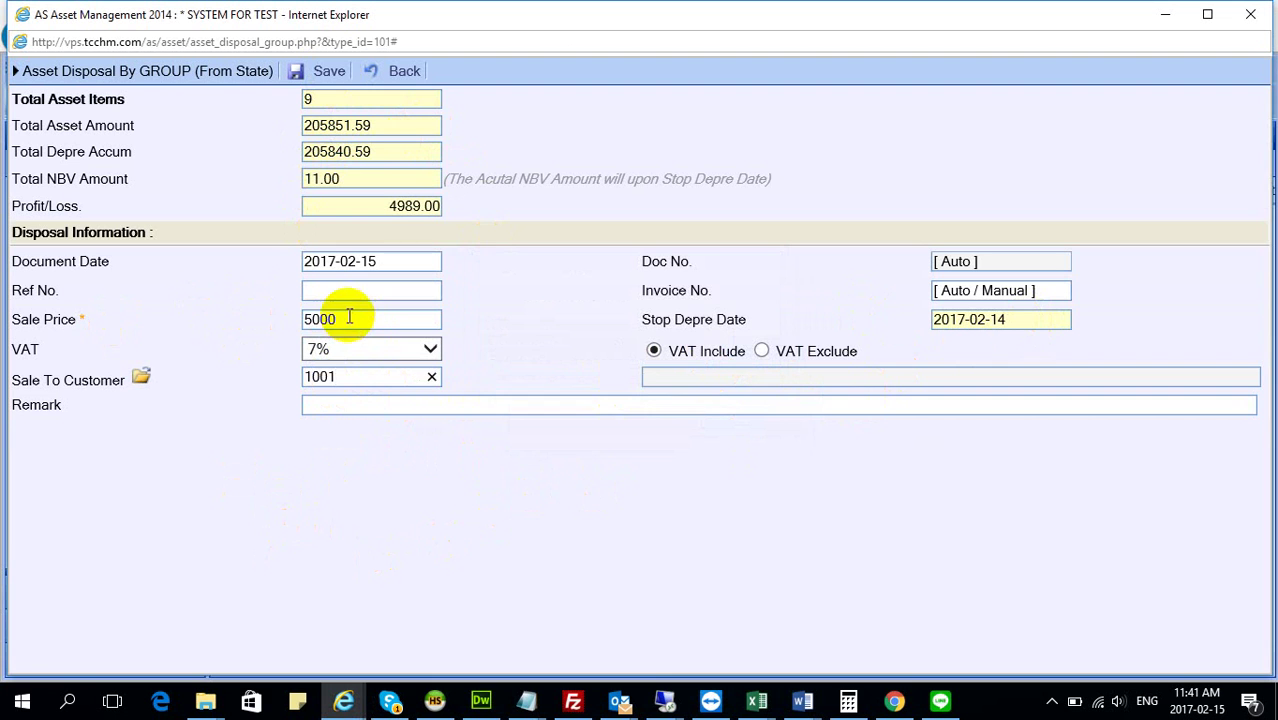
left_click(336, 319)
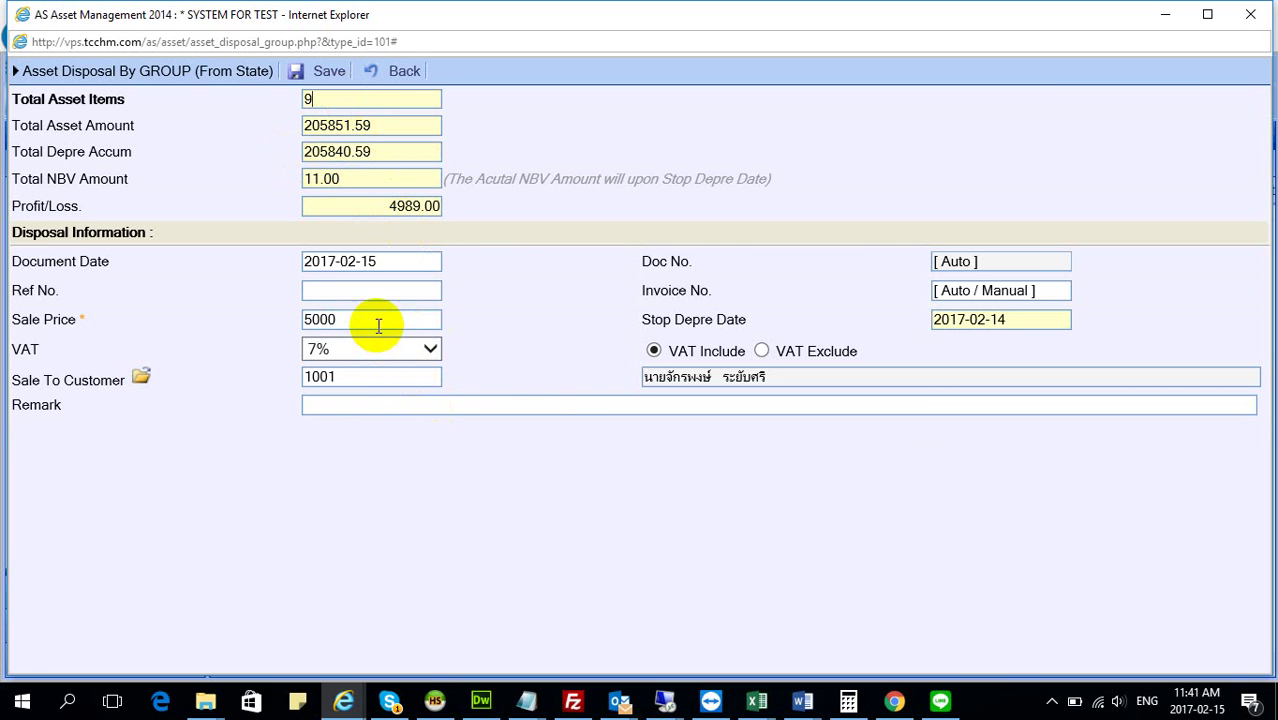
Recheck the sale price and total asset items, and save the group disposal, confirming it
left_click_drag(378, 325, 314, 322)
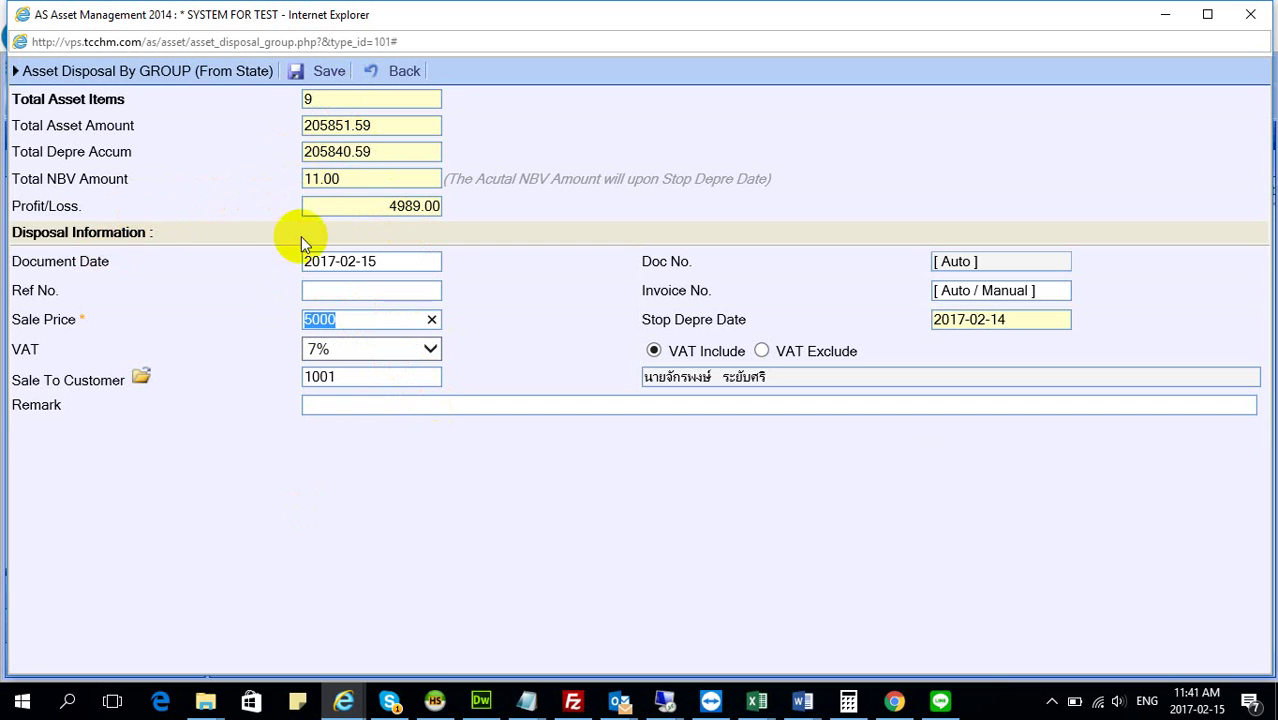
double_click(322, 97)
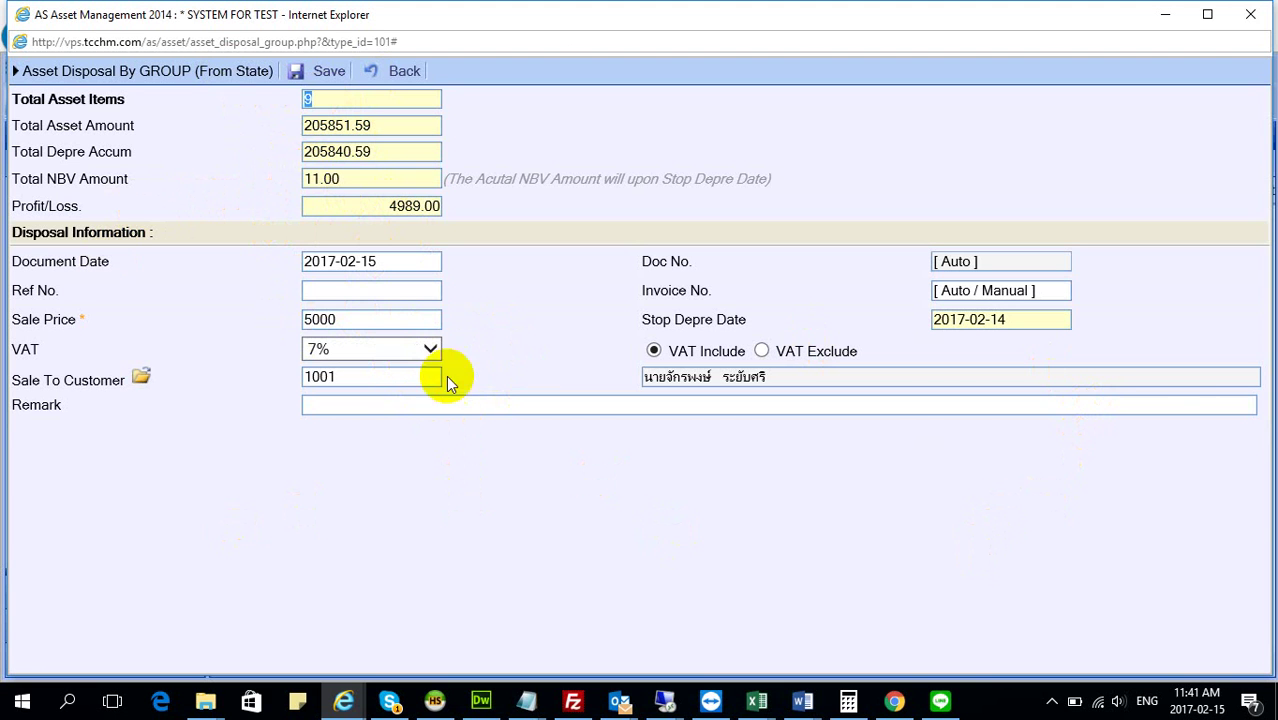
double_click(384, 317)
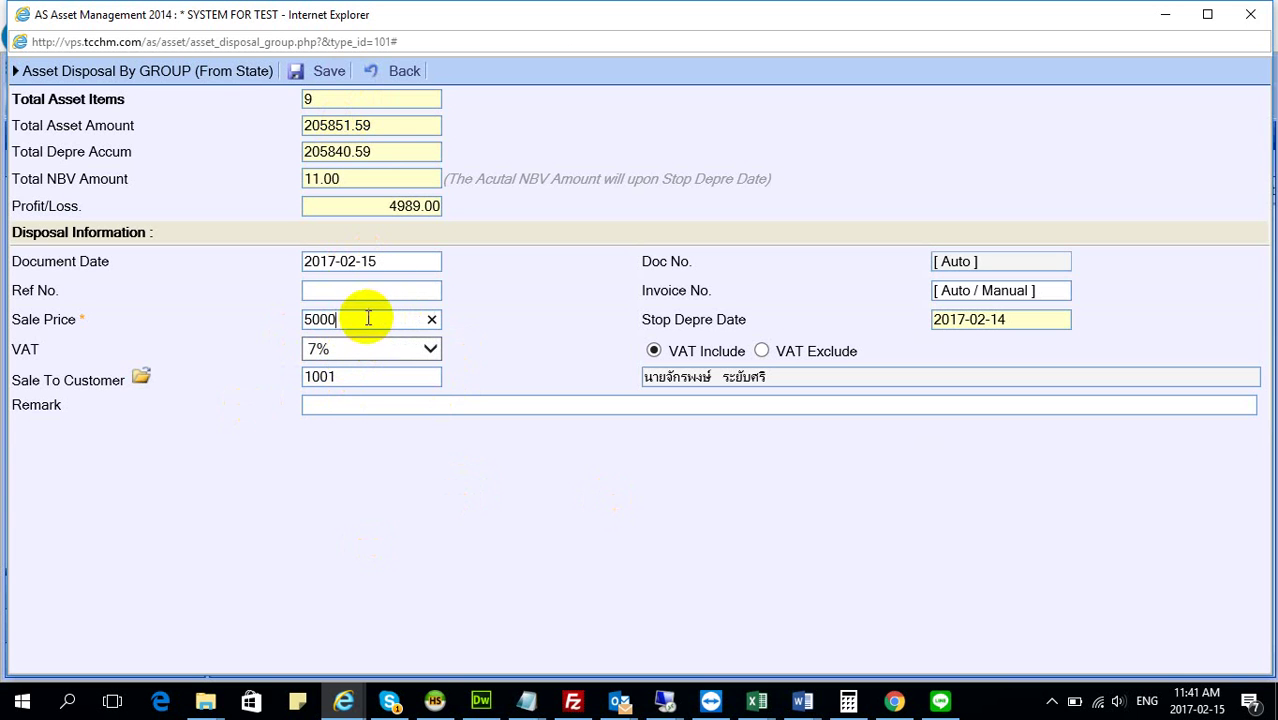
double_click(365, 317)
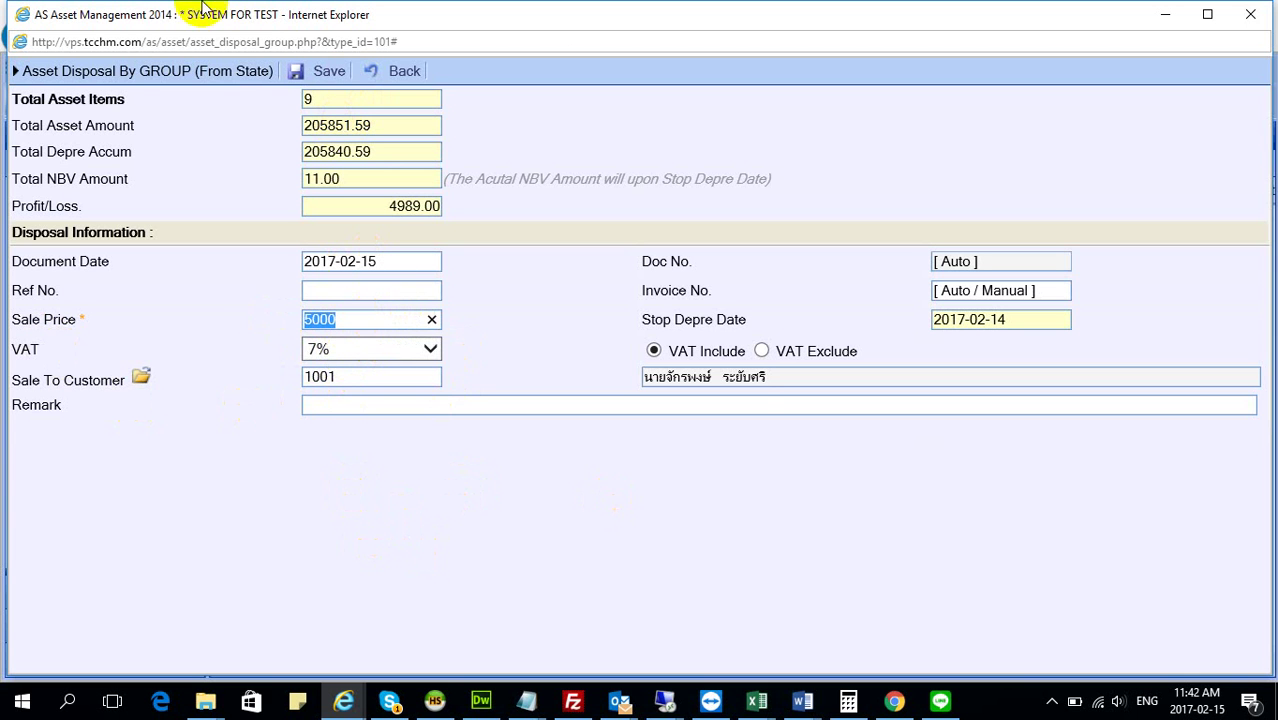
left_click(326, 71)
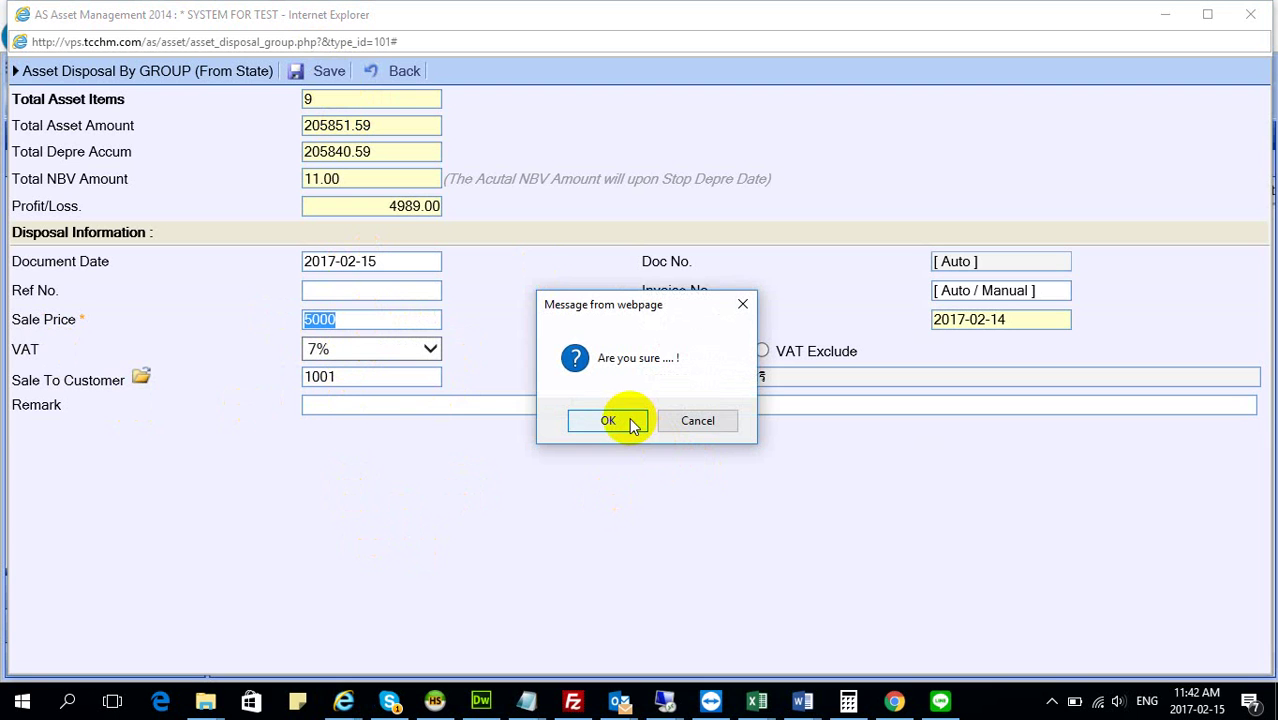
left_click(628, 420)
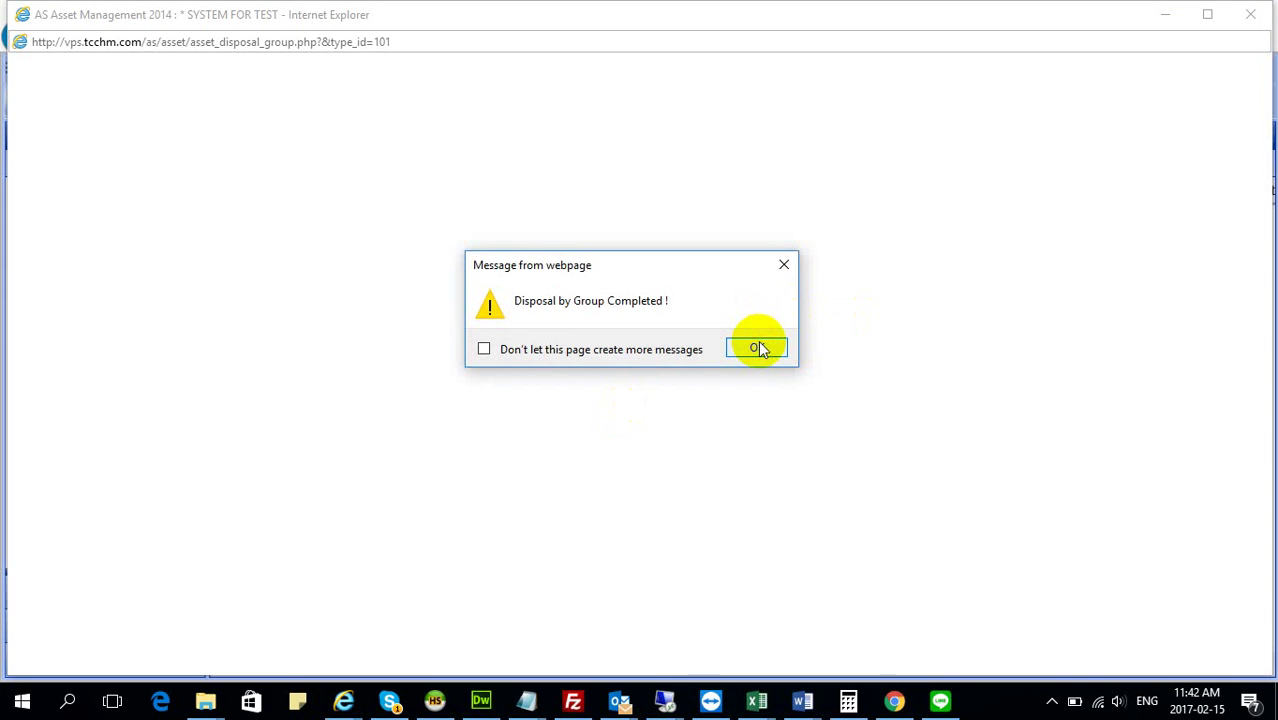
left_click(761, 346)
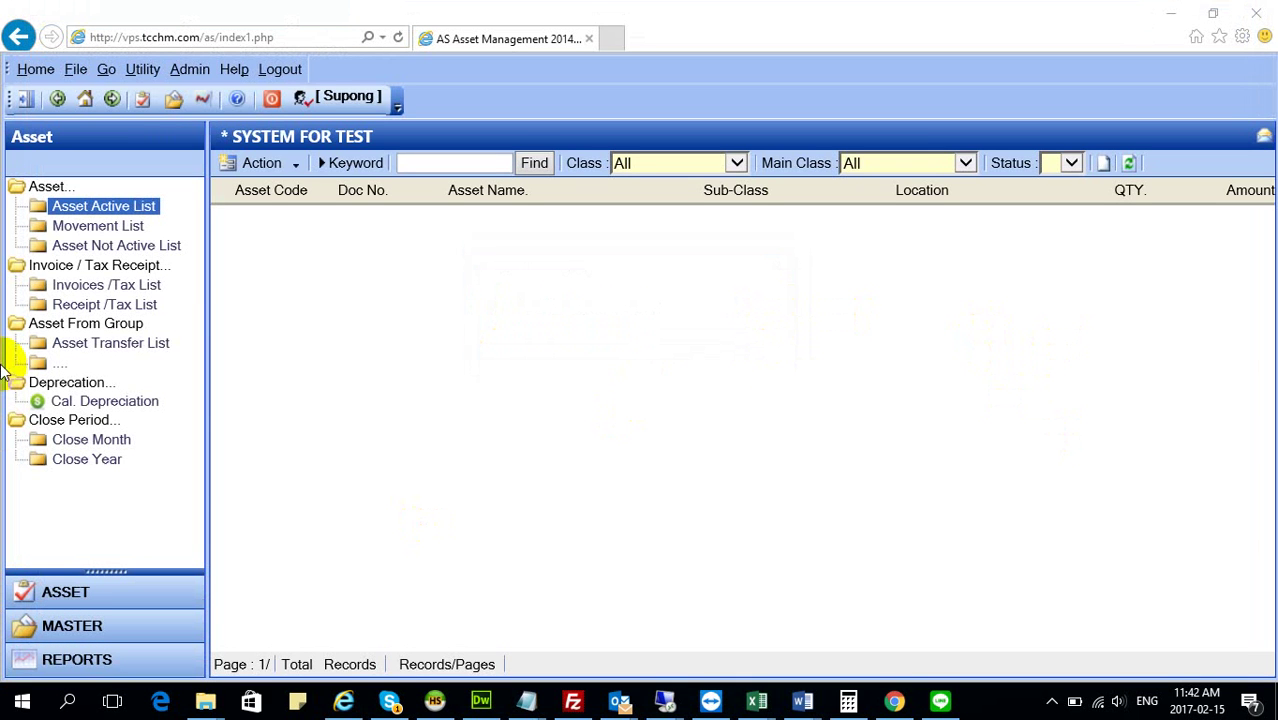
Open group disposal D000074 from the movement list and review its details and undo confirmation option
left_click(127, 225)
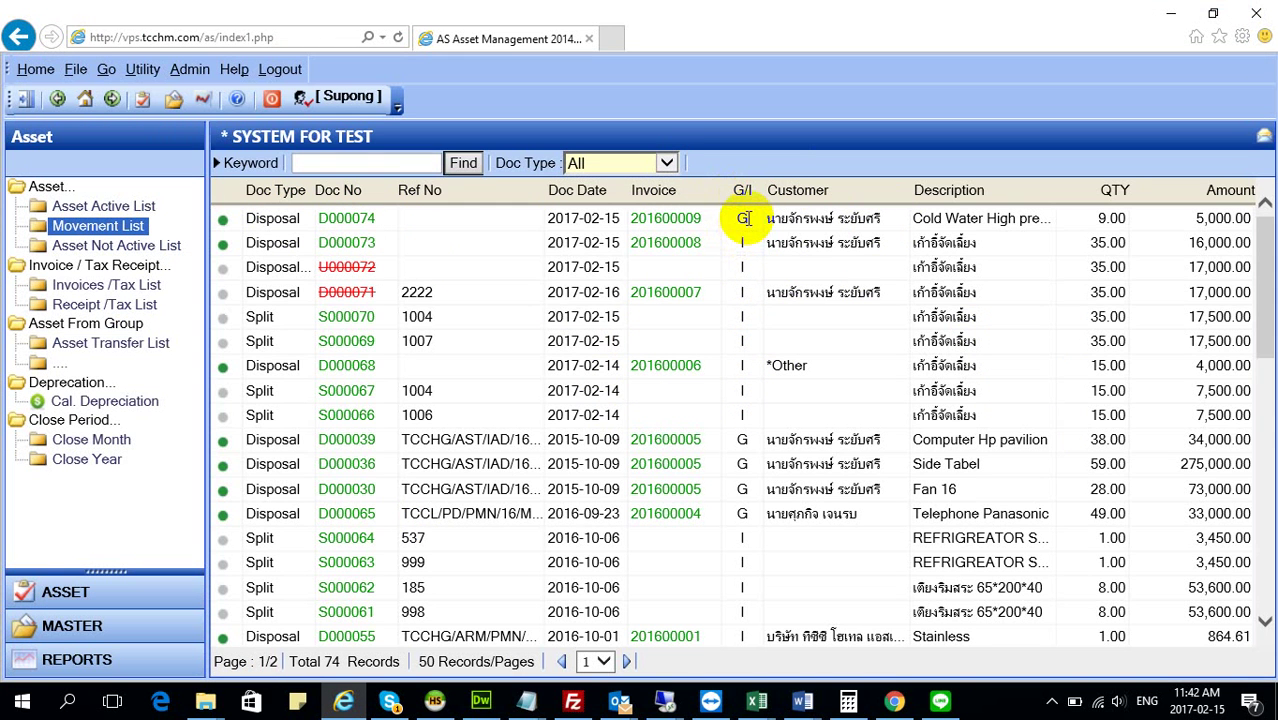
left_click(344, 219)
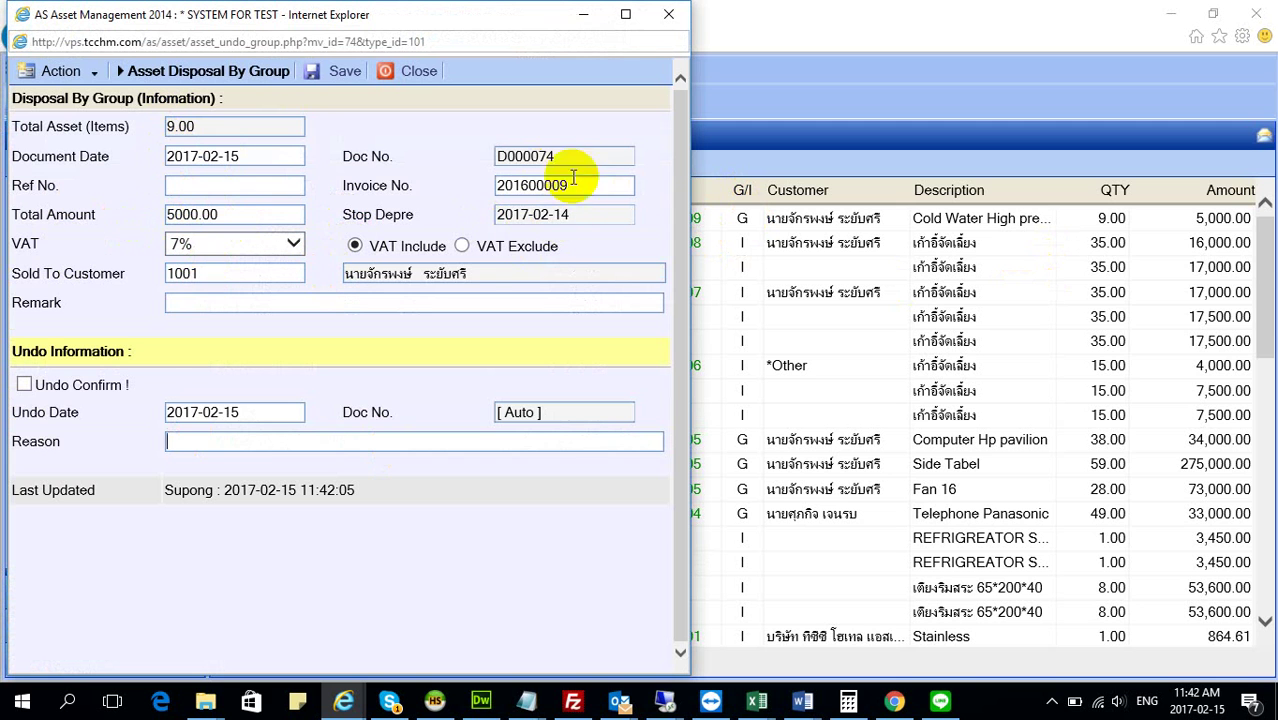
left_click(24, 386)
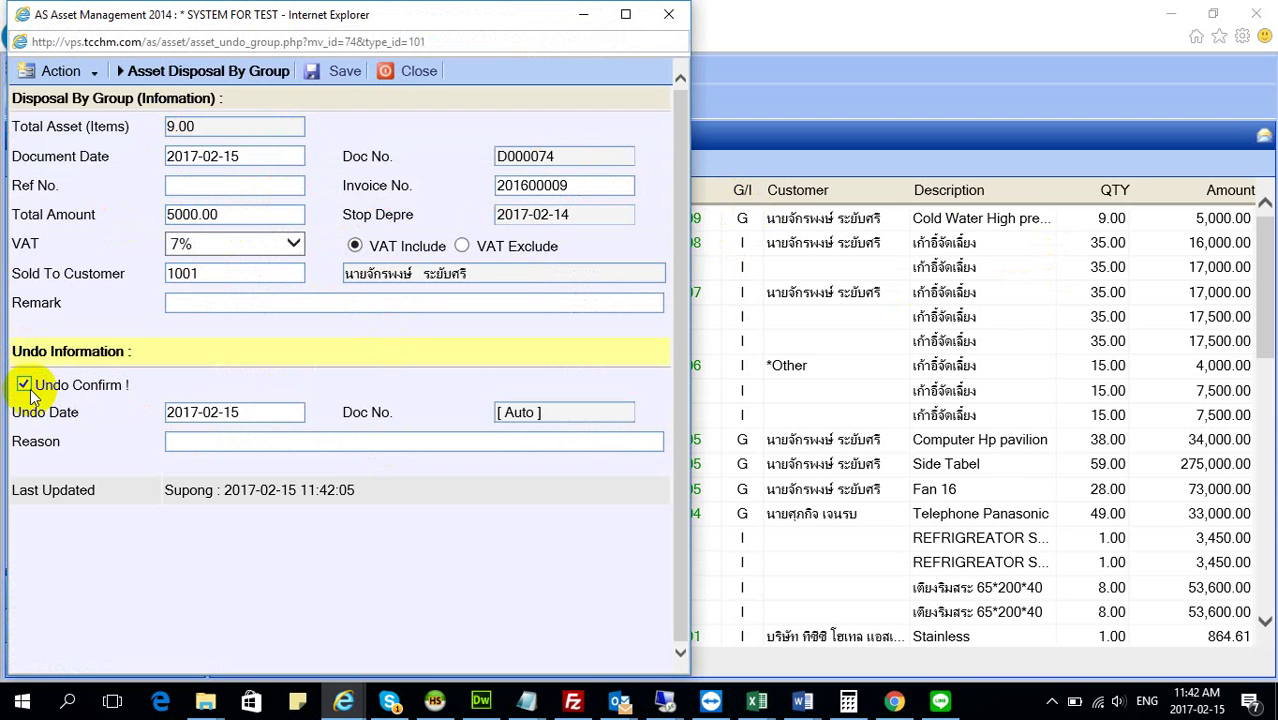
left_click(25, 388)
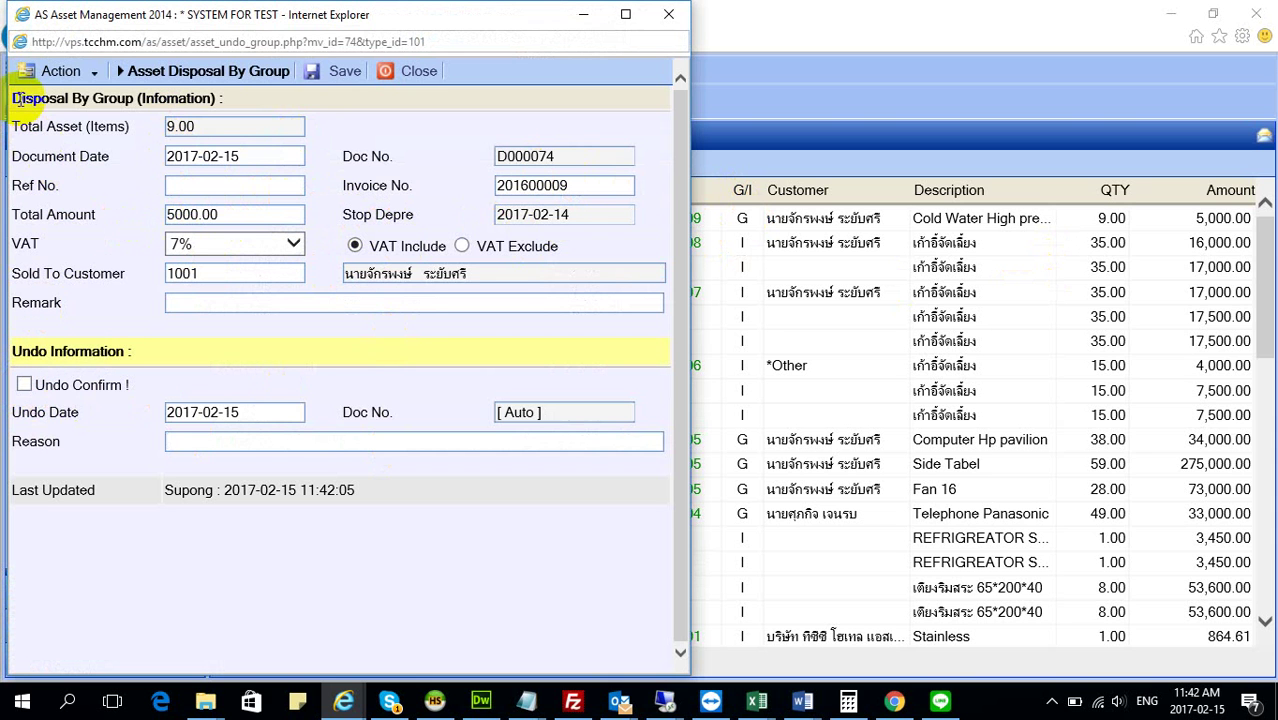
View the offset items included in group disposal D000074, and close the disposal record
left_click(43, 72)
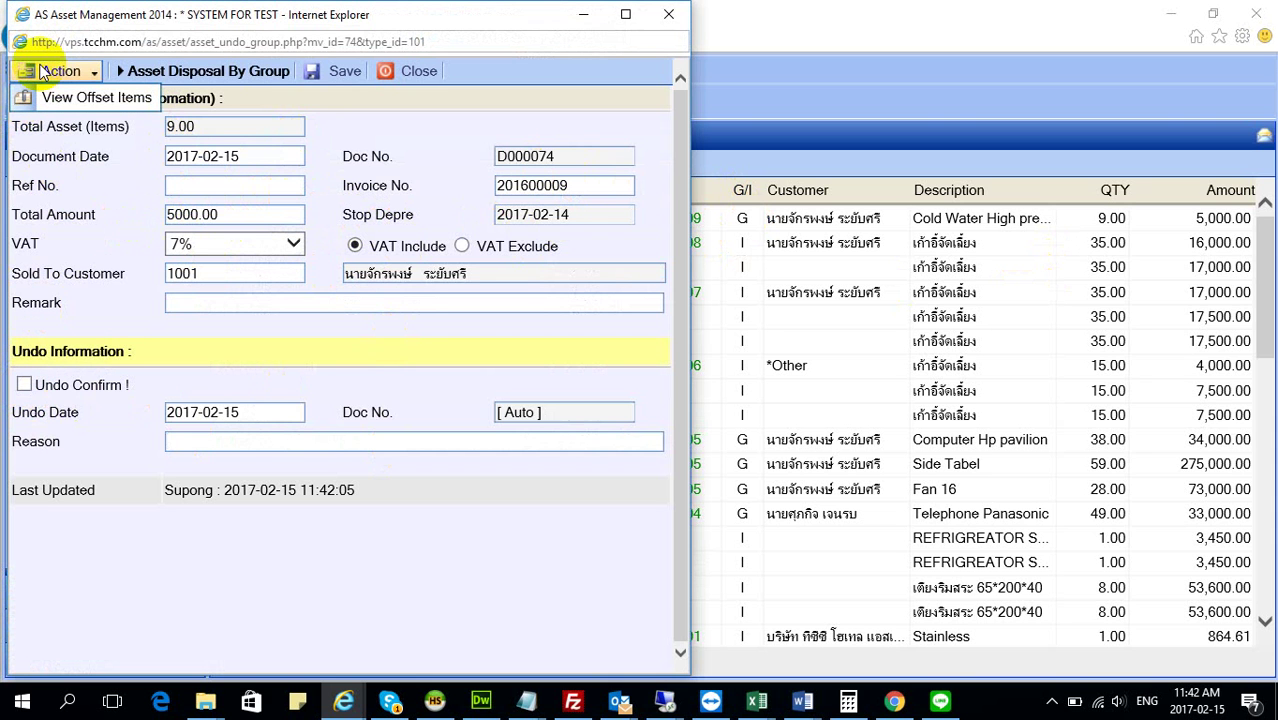
left_click_drag(230, 127, 133, 118)
left_click(45, 72)
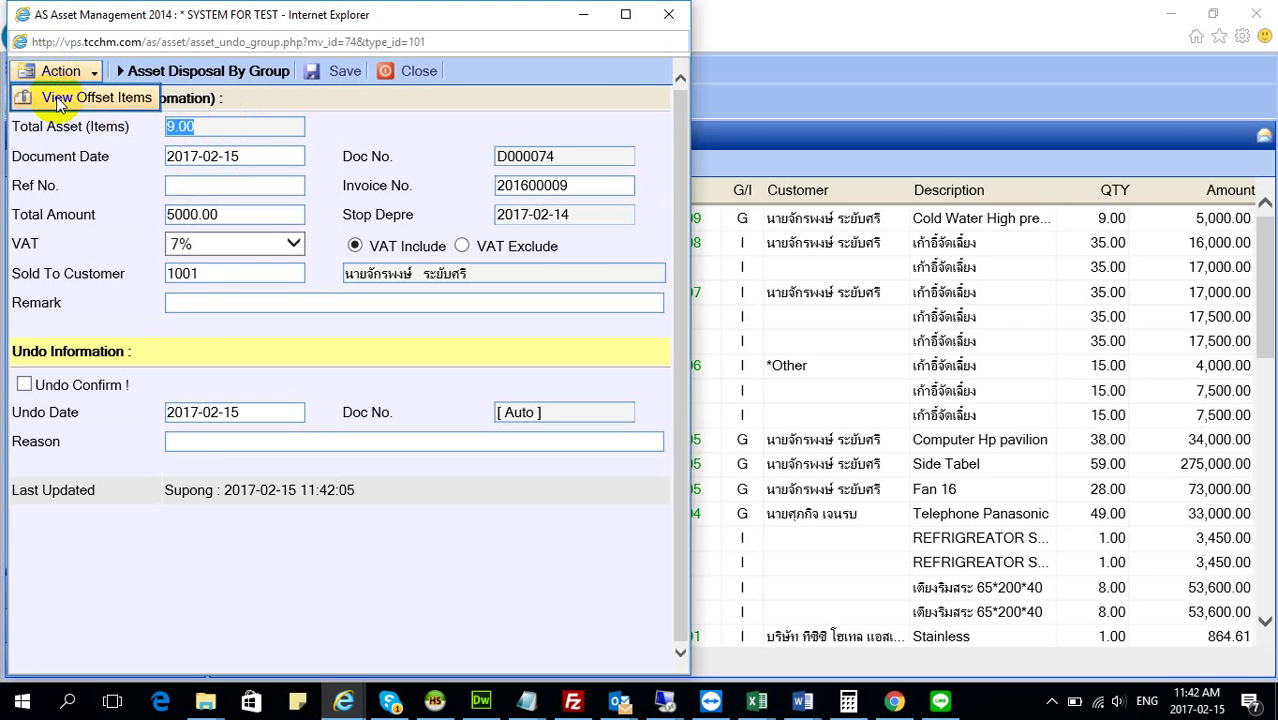
left_click(57, 99)
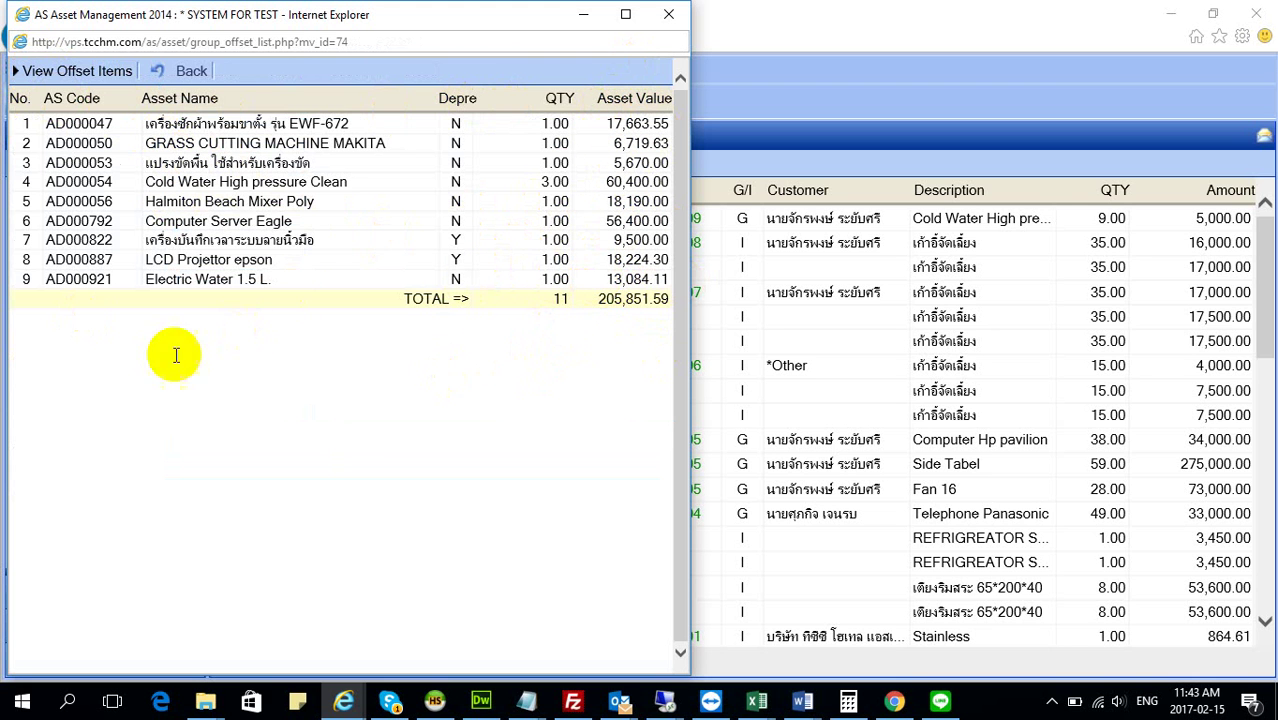
left_click(188, 71)
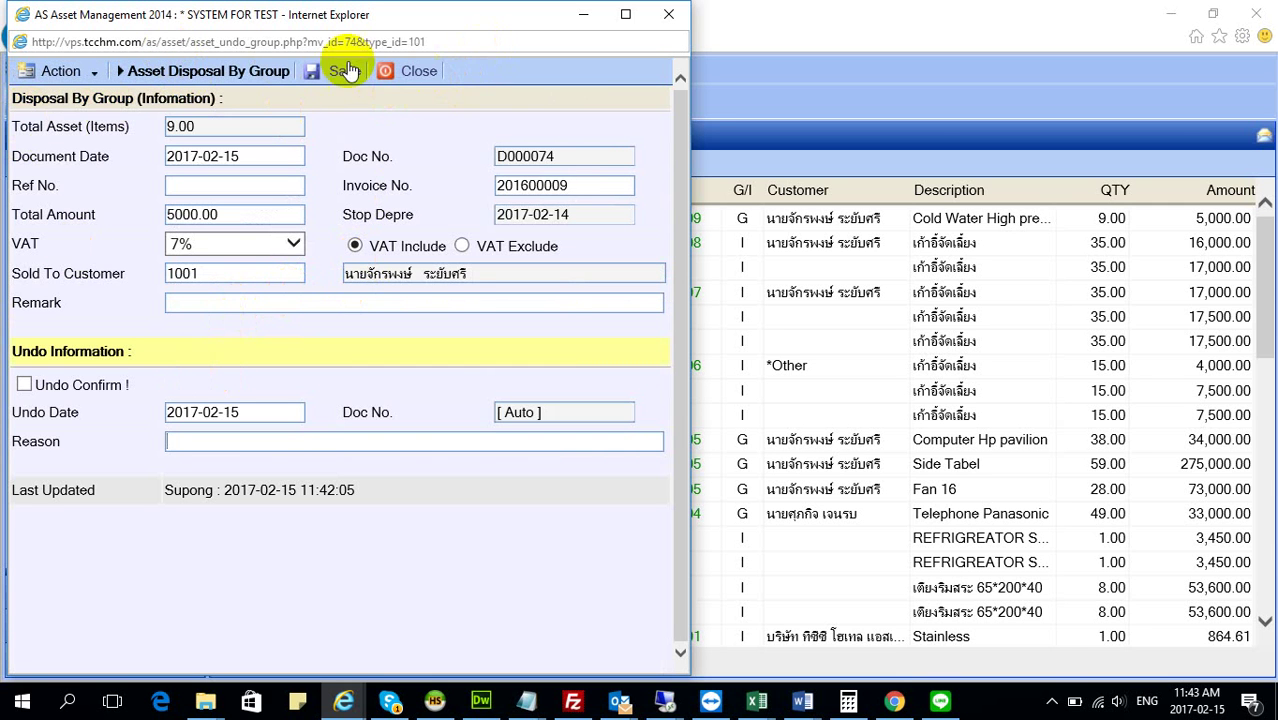
left_click(669, 15)
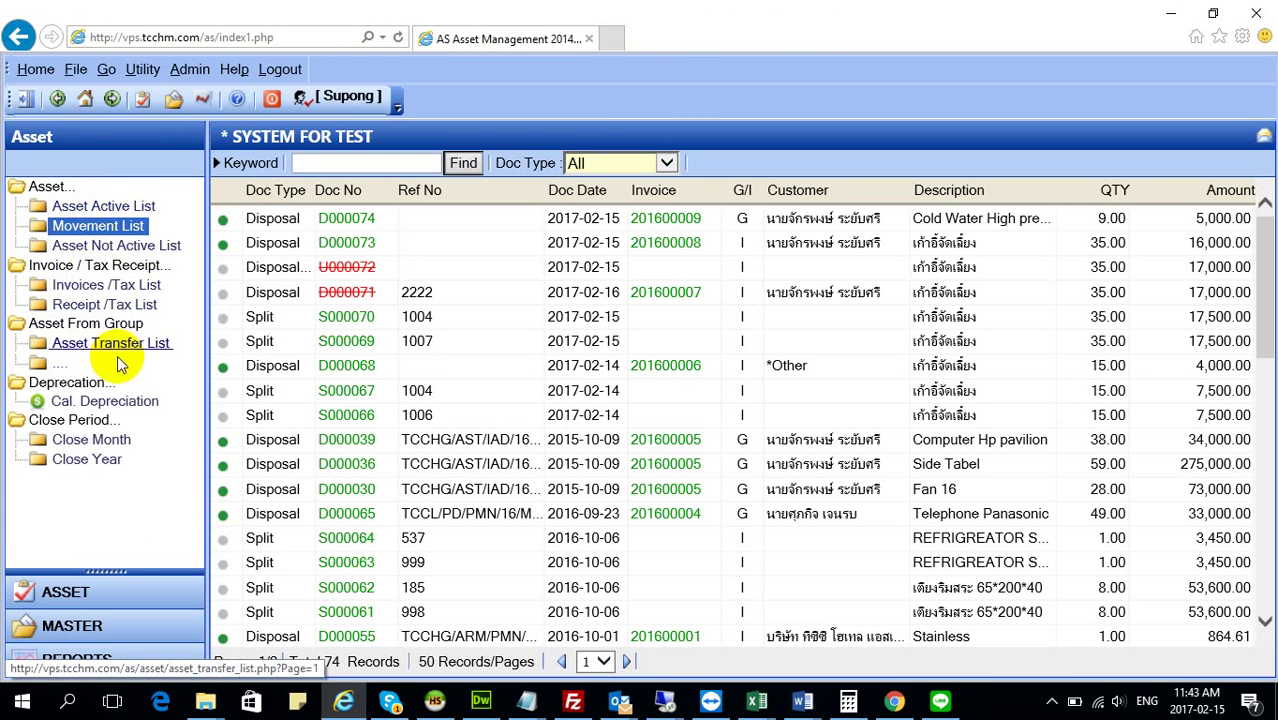
Check the asset transfer list, and compare the invoices list with the disposal invoices in the movement list
left_click(88, 349)
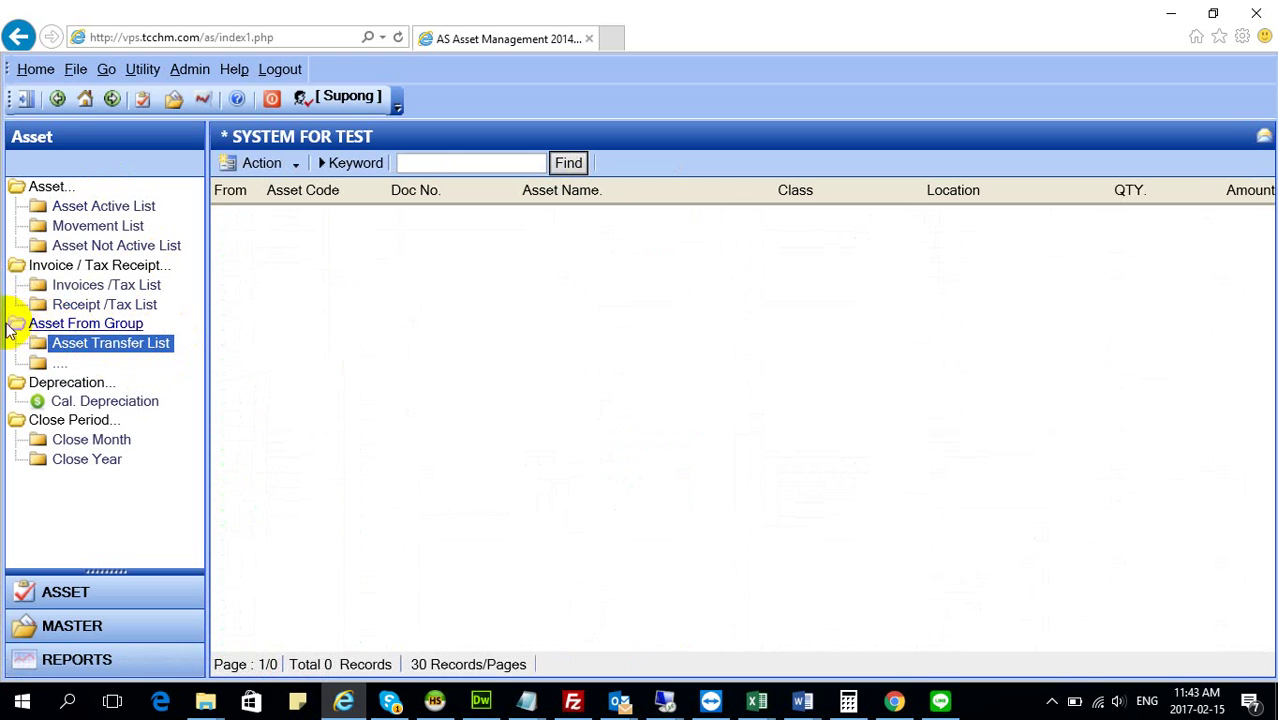
left_click(99, 288)
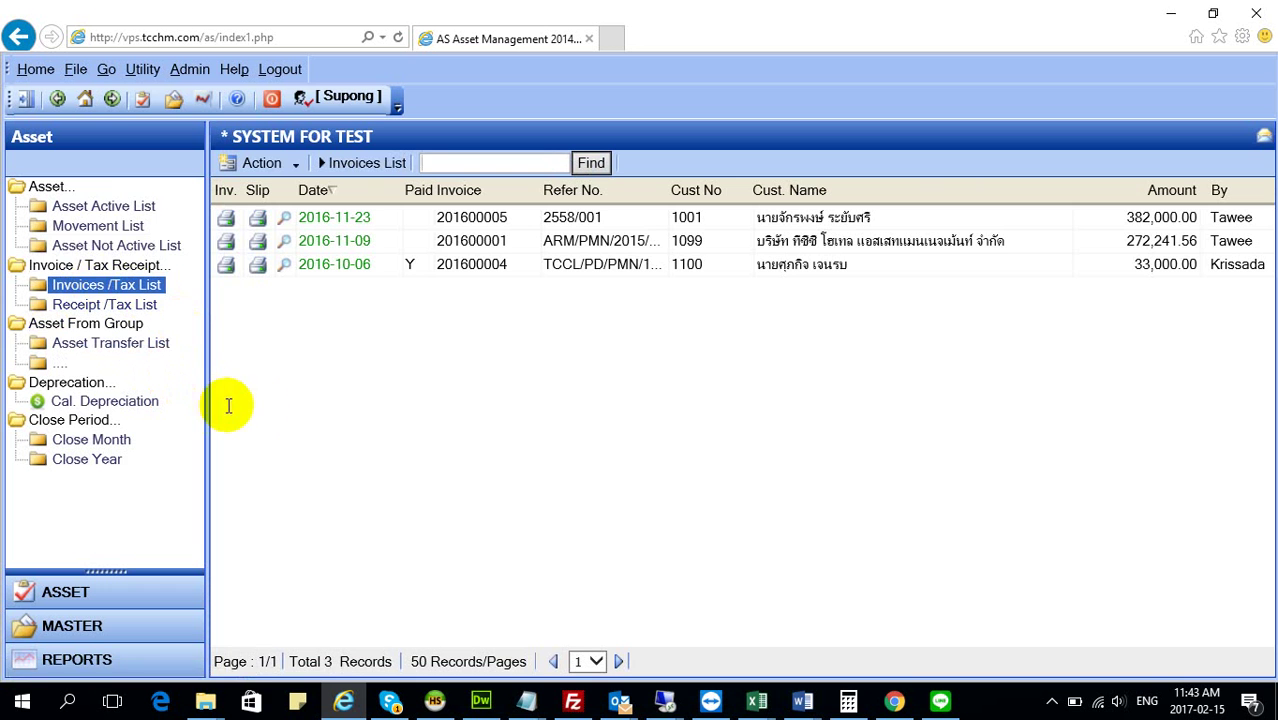
left_click(98, 226)
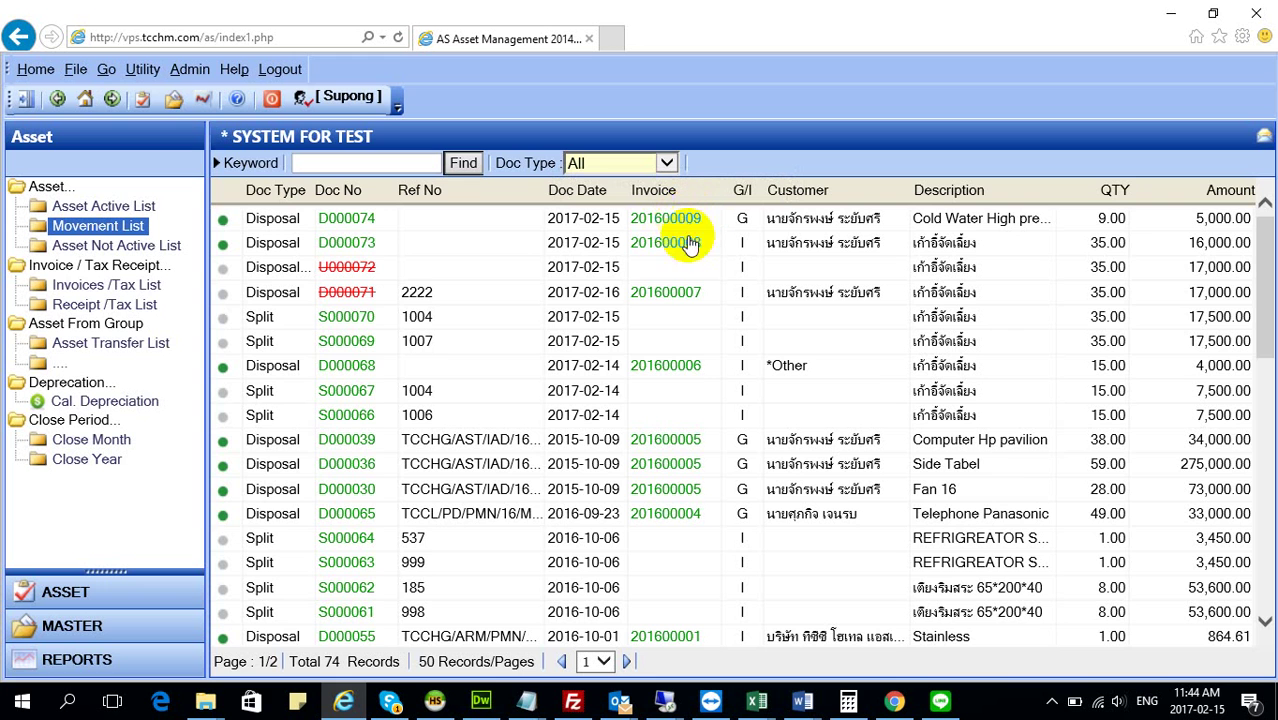
left_click(80, 288)
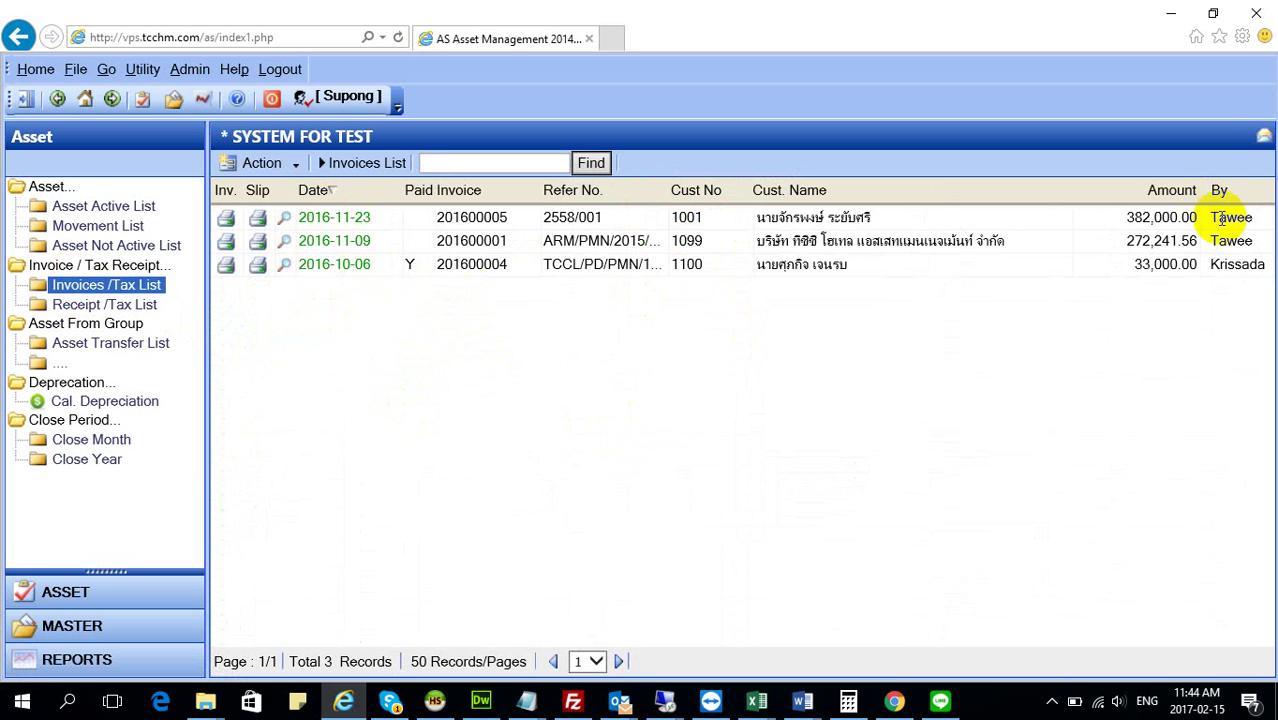
left_click_drag(1100, 228, 1192, 237)
left_click(579, 414)
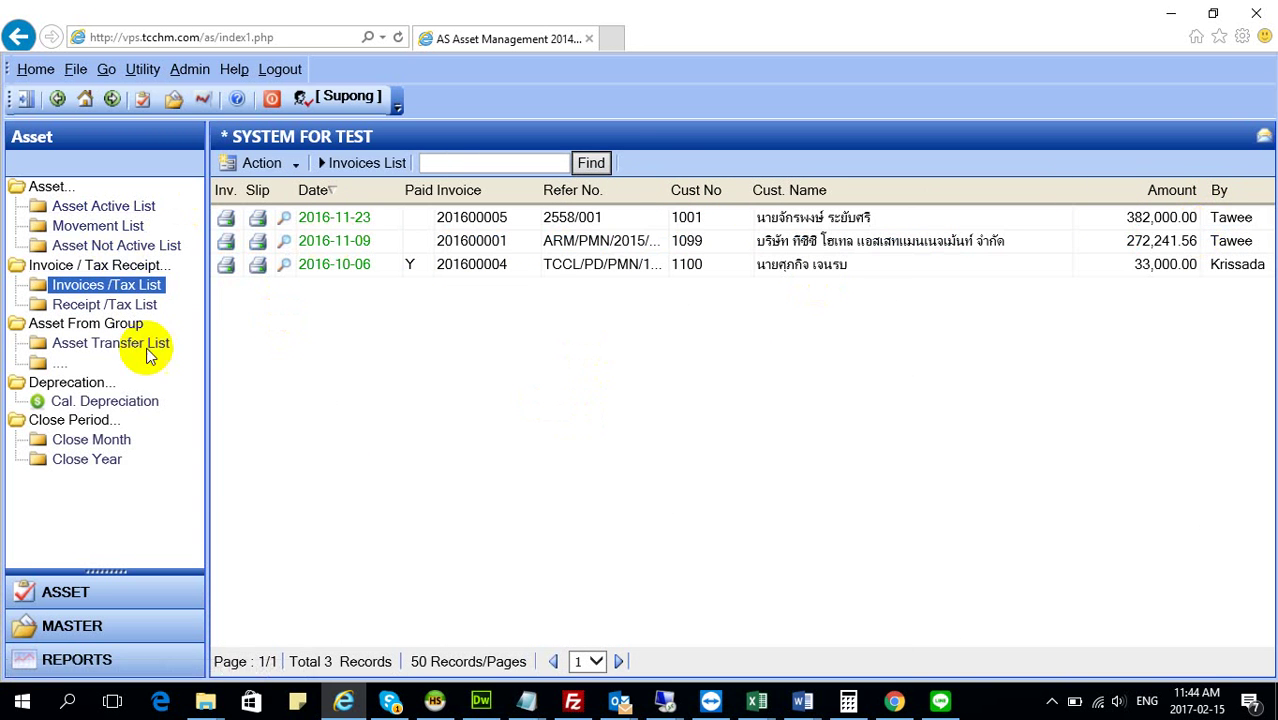
left_click(98, 226)
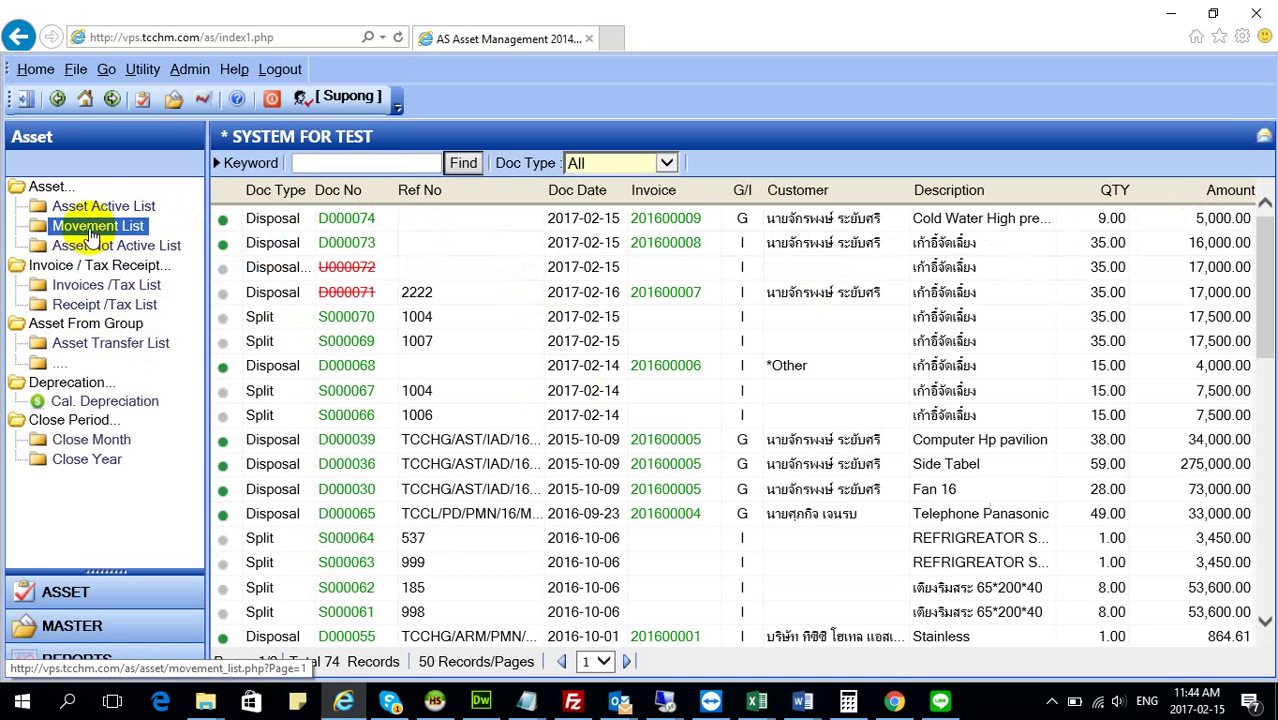
Open the new invoice form for disposal D000074 and review its address fields and first description line
double_click(665, 220)
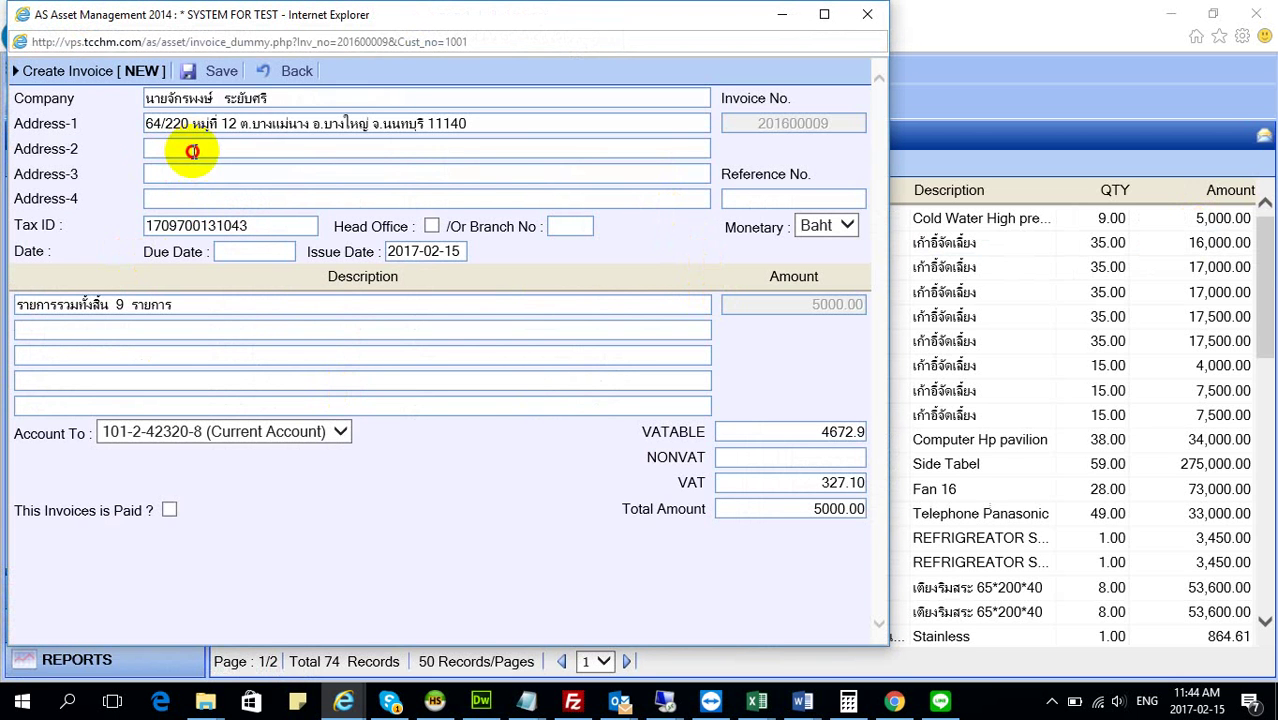
left_click(192, 151)
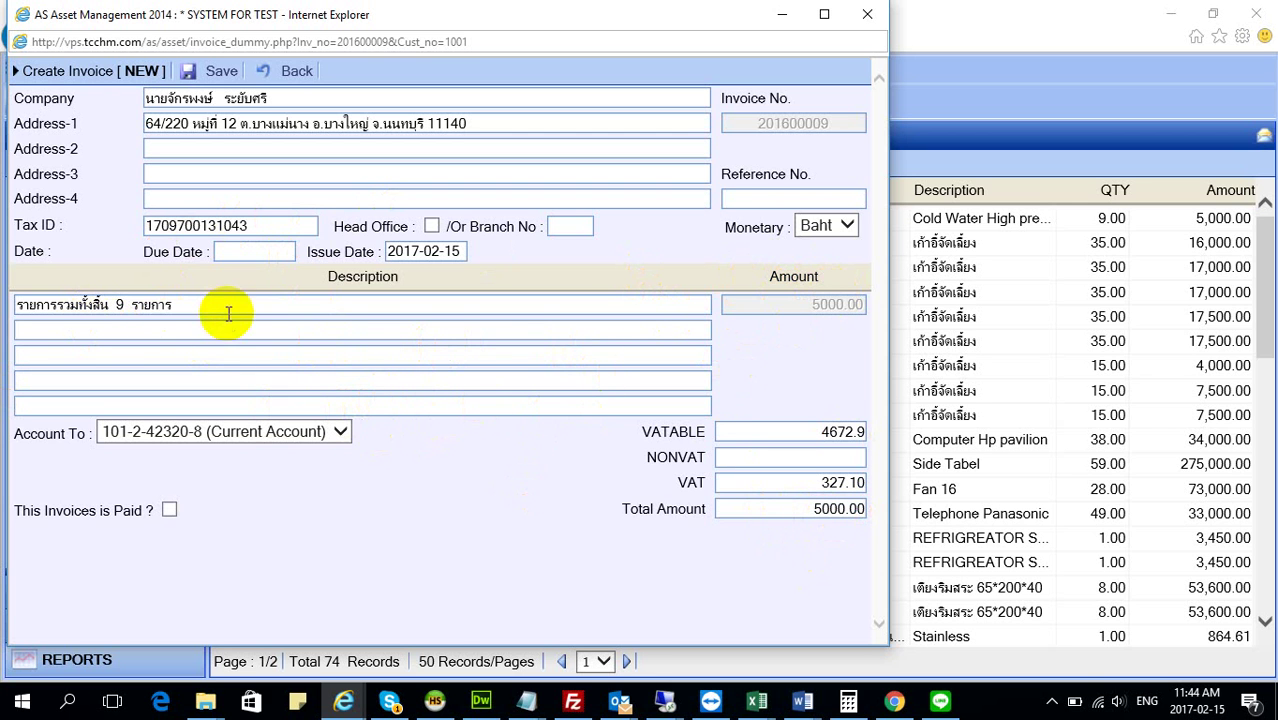
left_click_drag(222, 300, 6, 300)
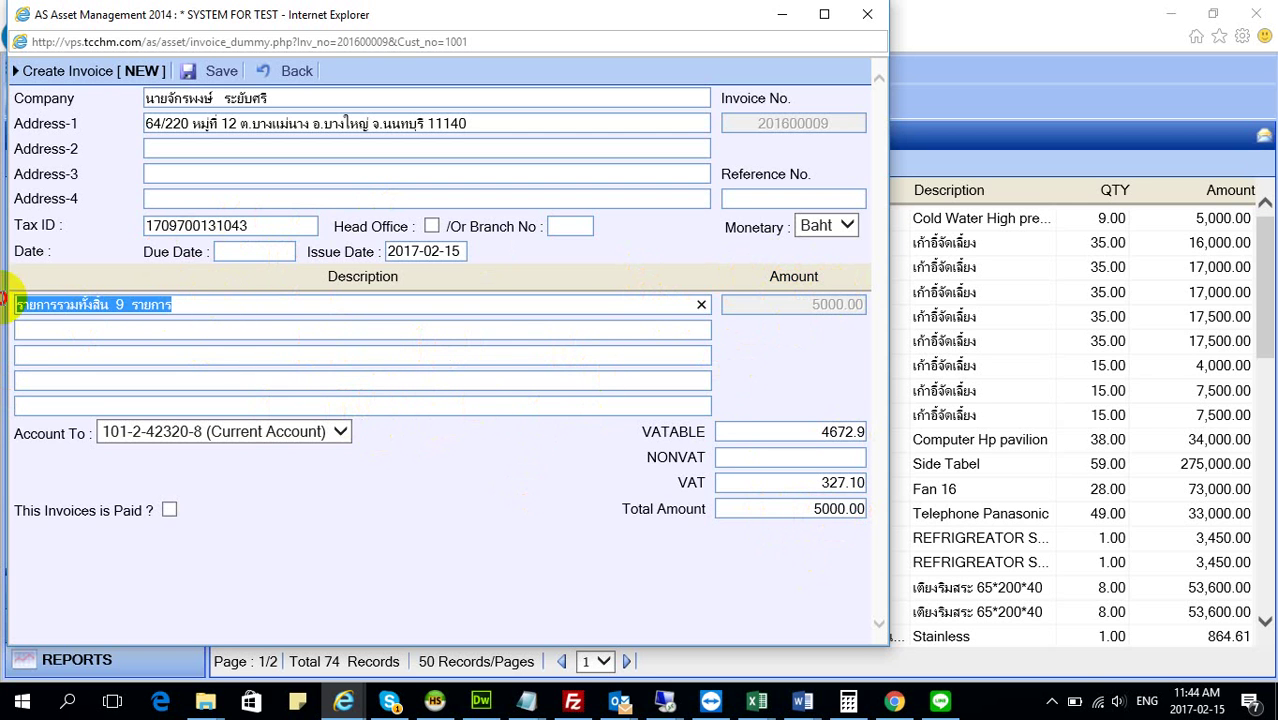
left_click(83, 328)
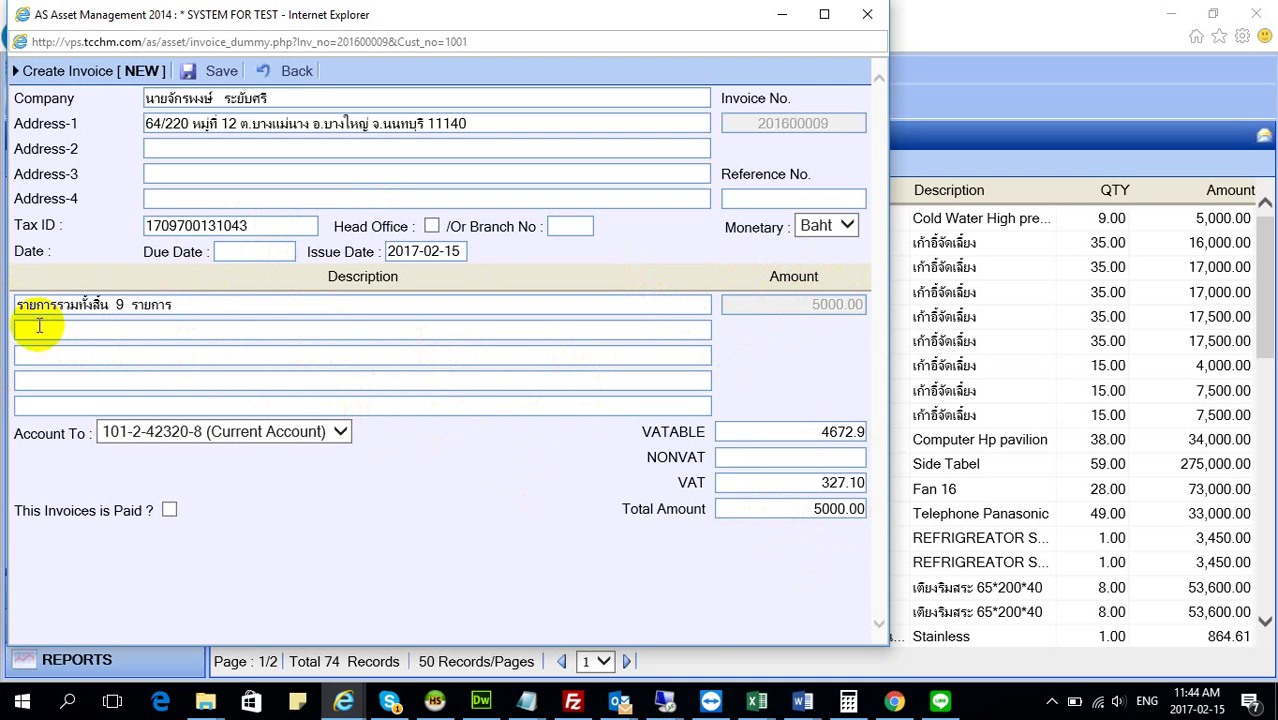
triple_click(86, 308)
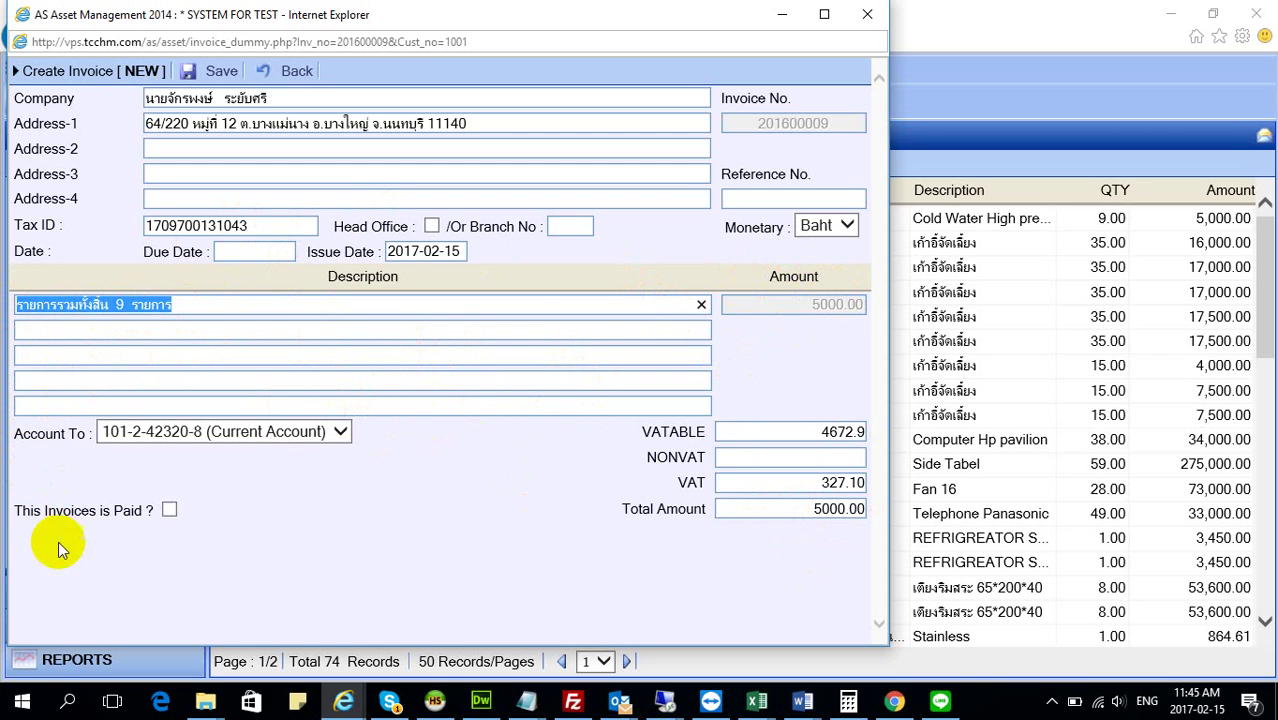
Add "aaaaaaaaaaaaaaaaa" as the second description line, leave the invoice unpaid, and save it
left_click(80, 334)
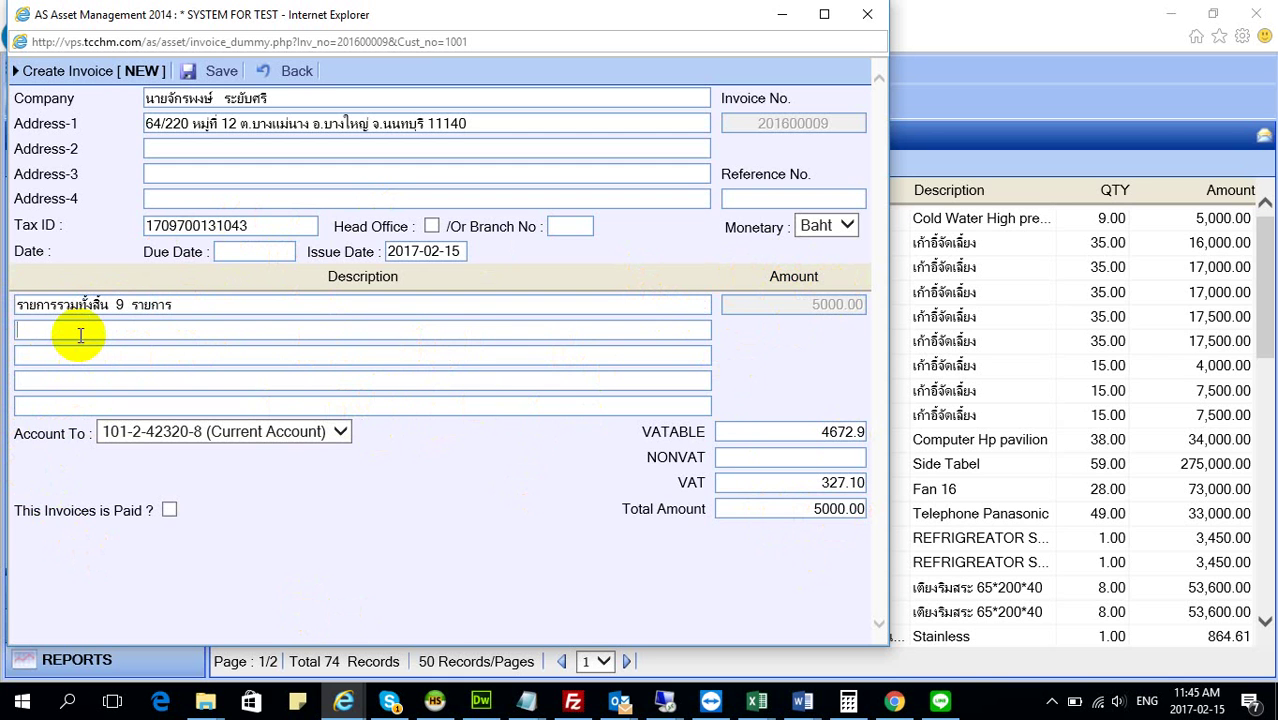
type("aaaaaaaaa")
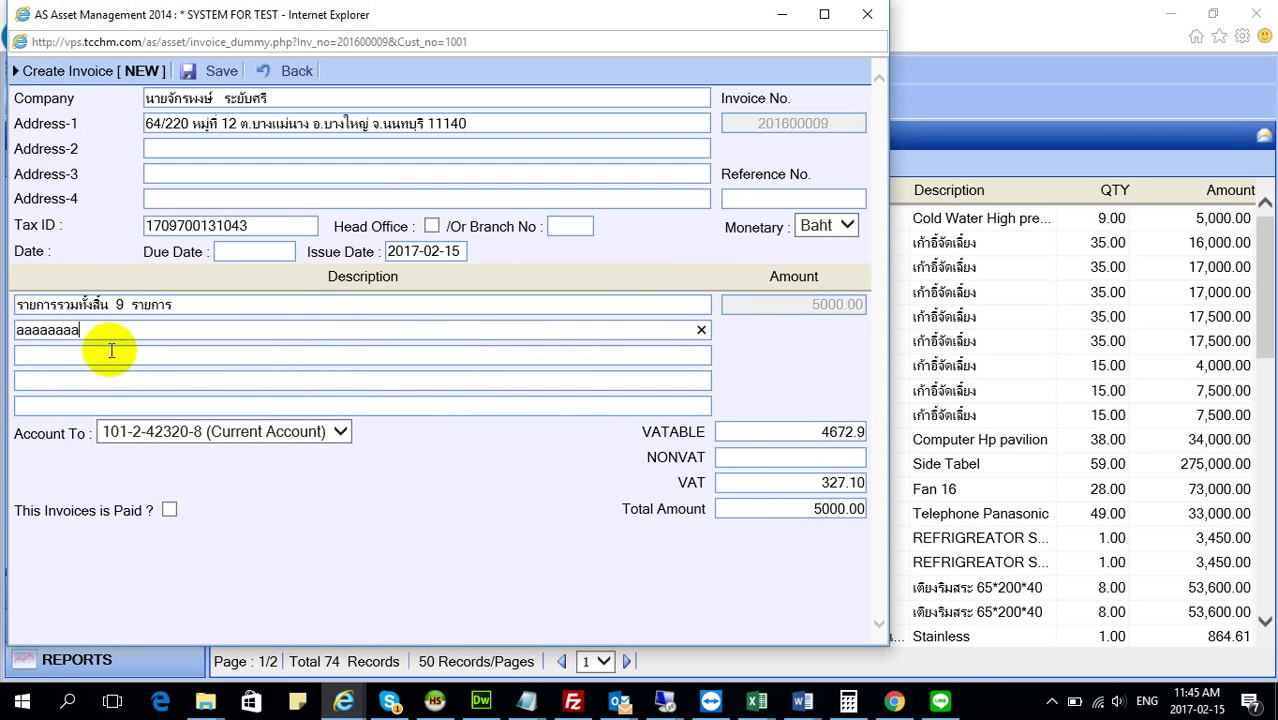
type("aaa")
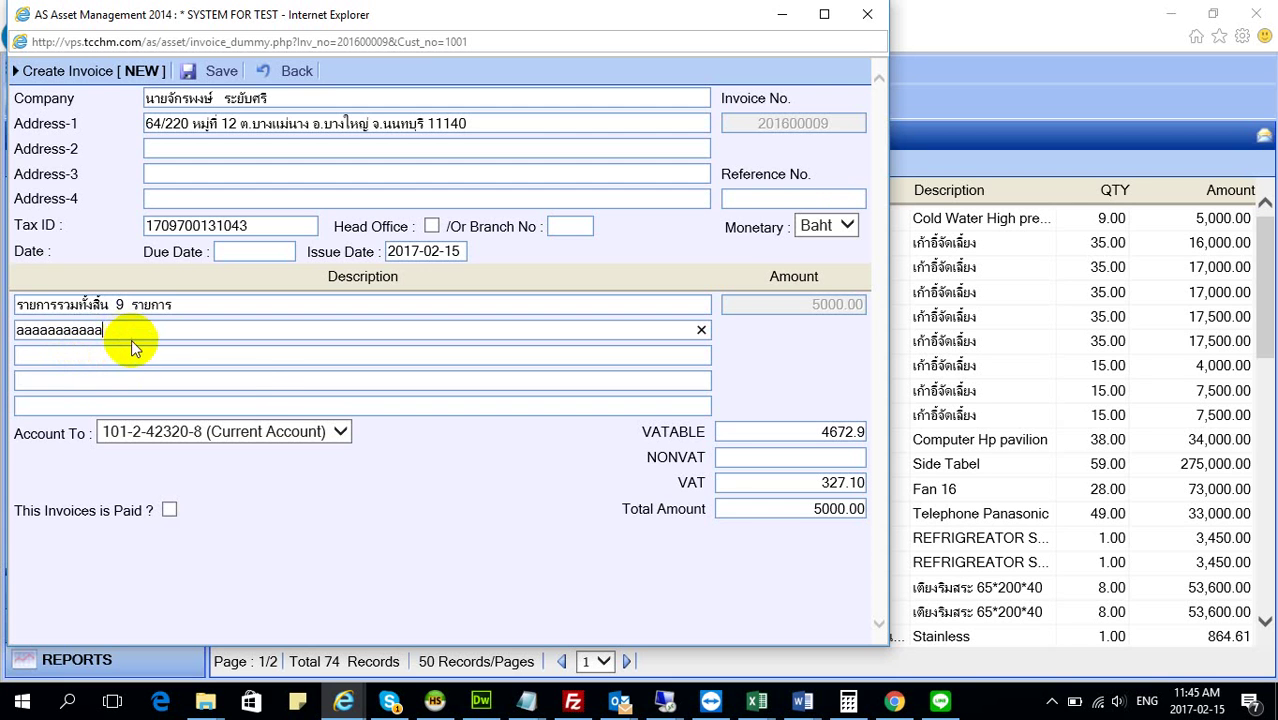
type("aaaaa")
left_click(169, 511)
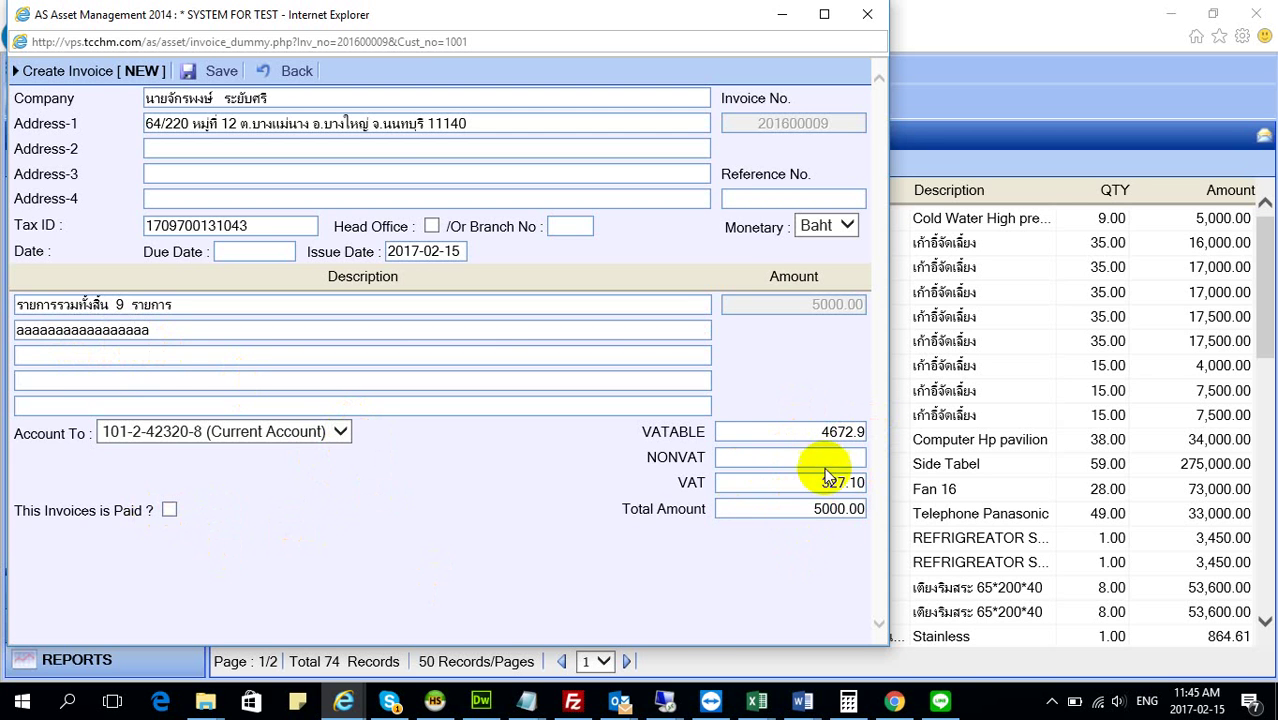
left_click(222, 72)
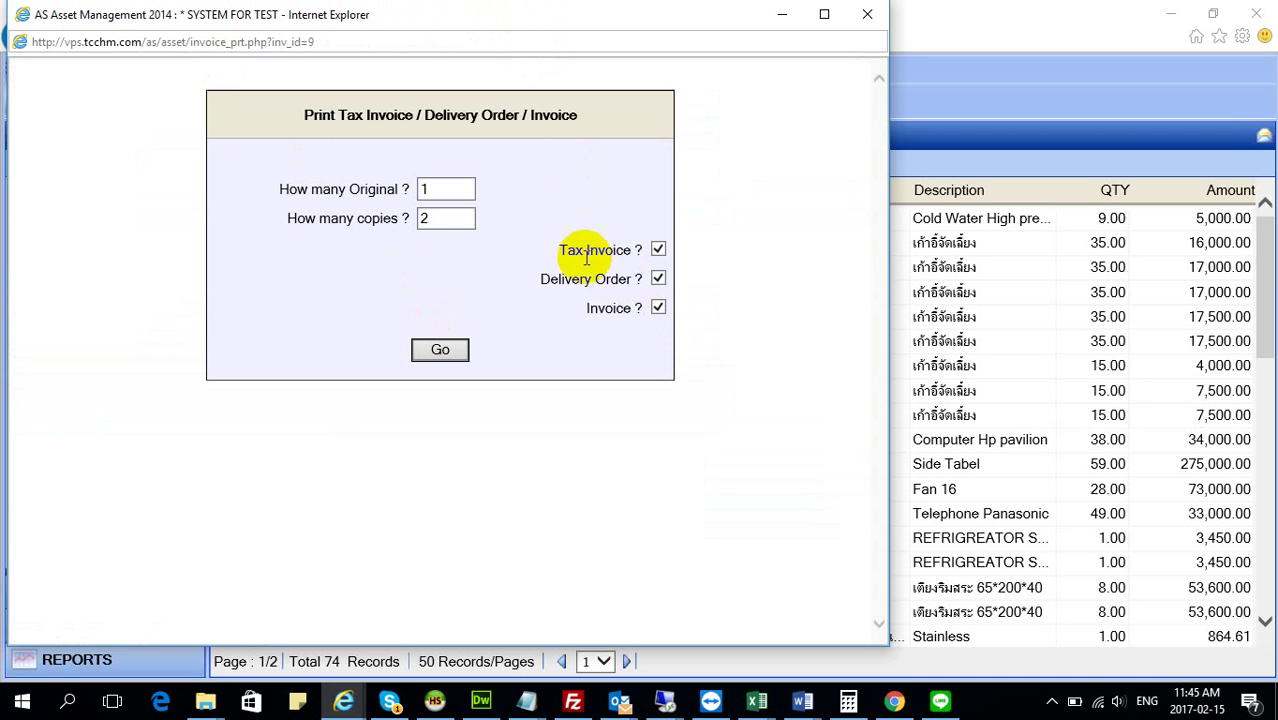
Generate the invoice printout with 1 original and 2 copies, including the tax invoice, delivery order and invoice
left_click(430, 191)
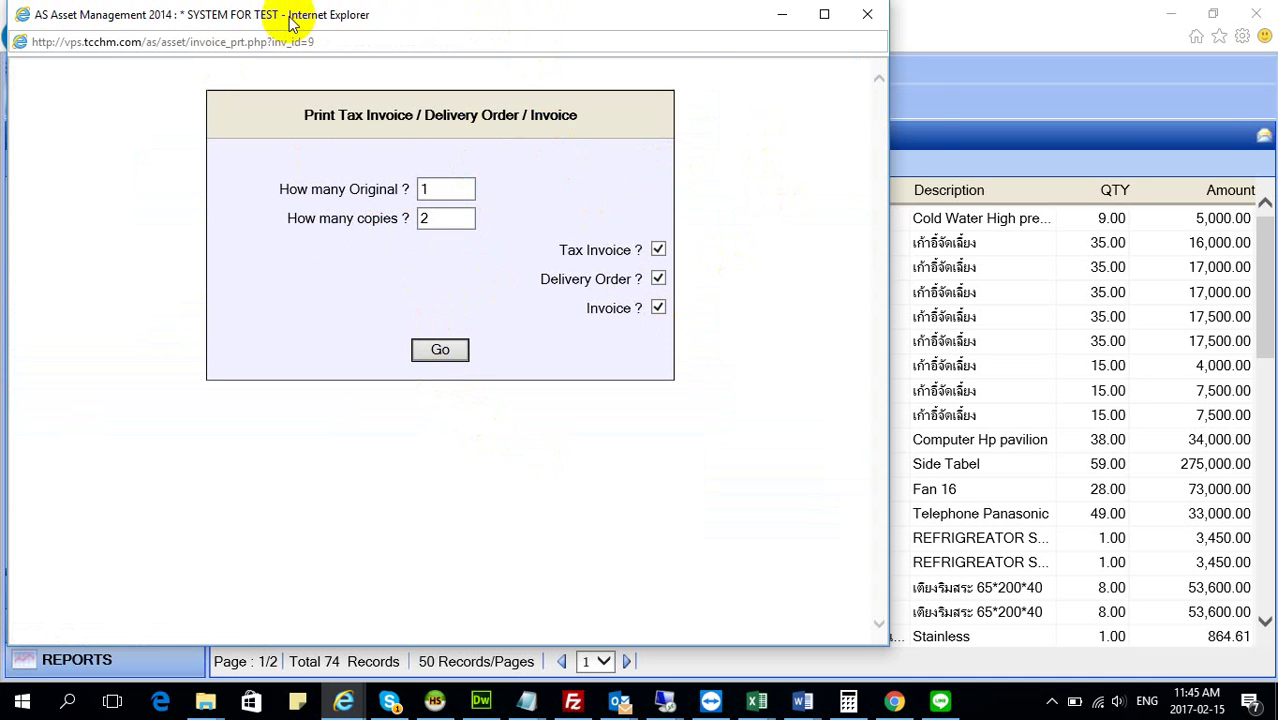
left_click_drag(289, 20, 661, 64)
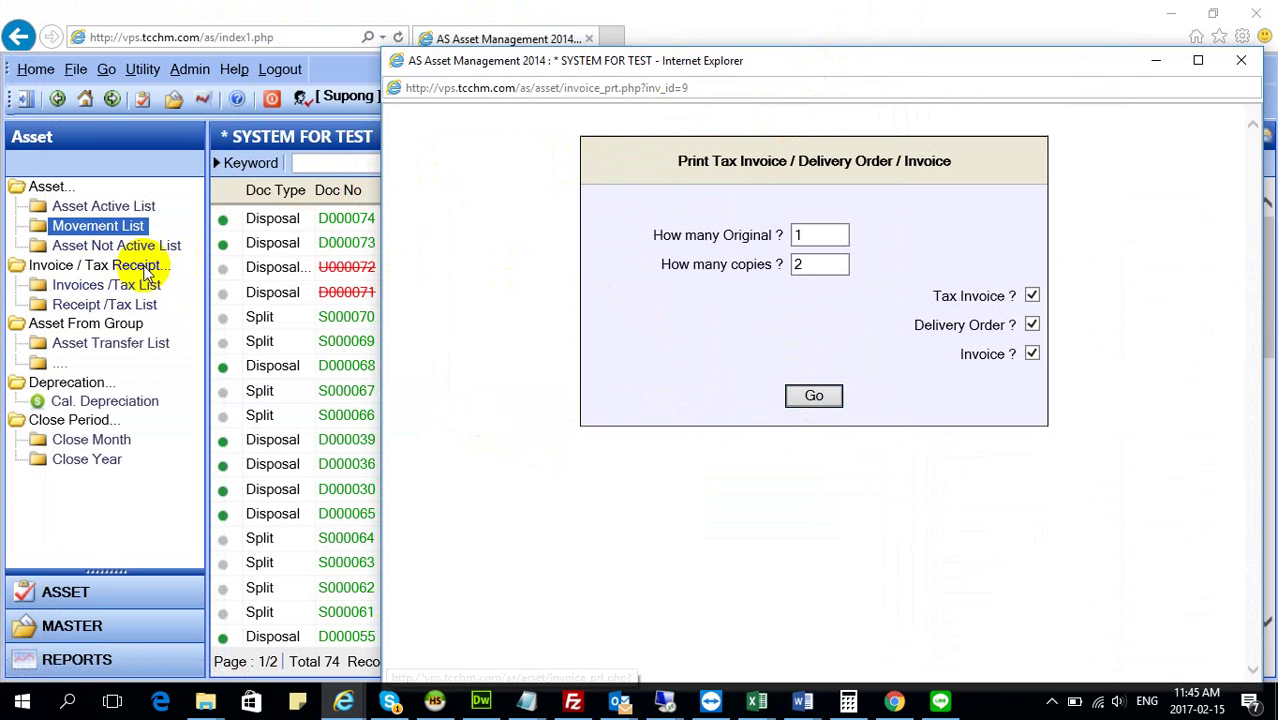
left_click(818, 402)
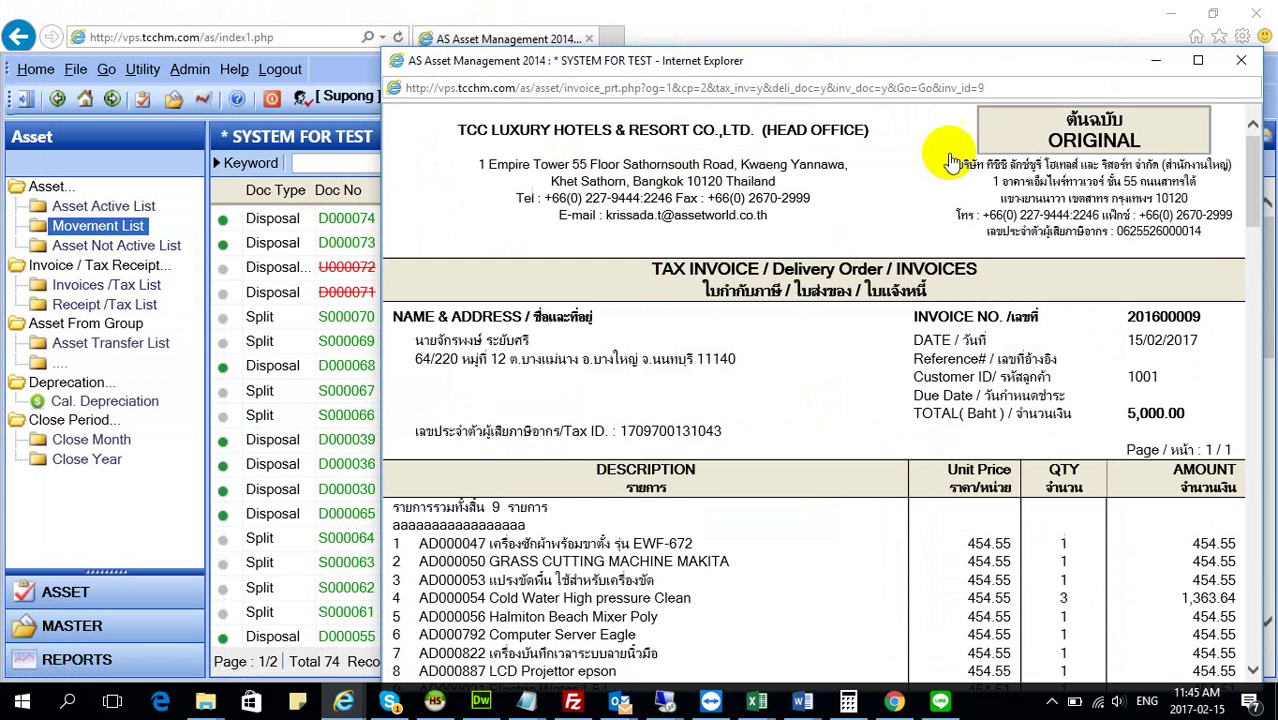
Examine the generated tax invoice's item list, unit prices, quantities, payment details and VAT totals
left_click(1208, 64)
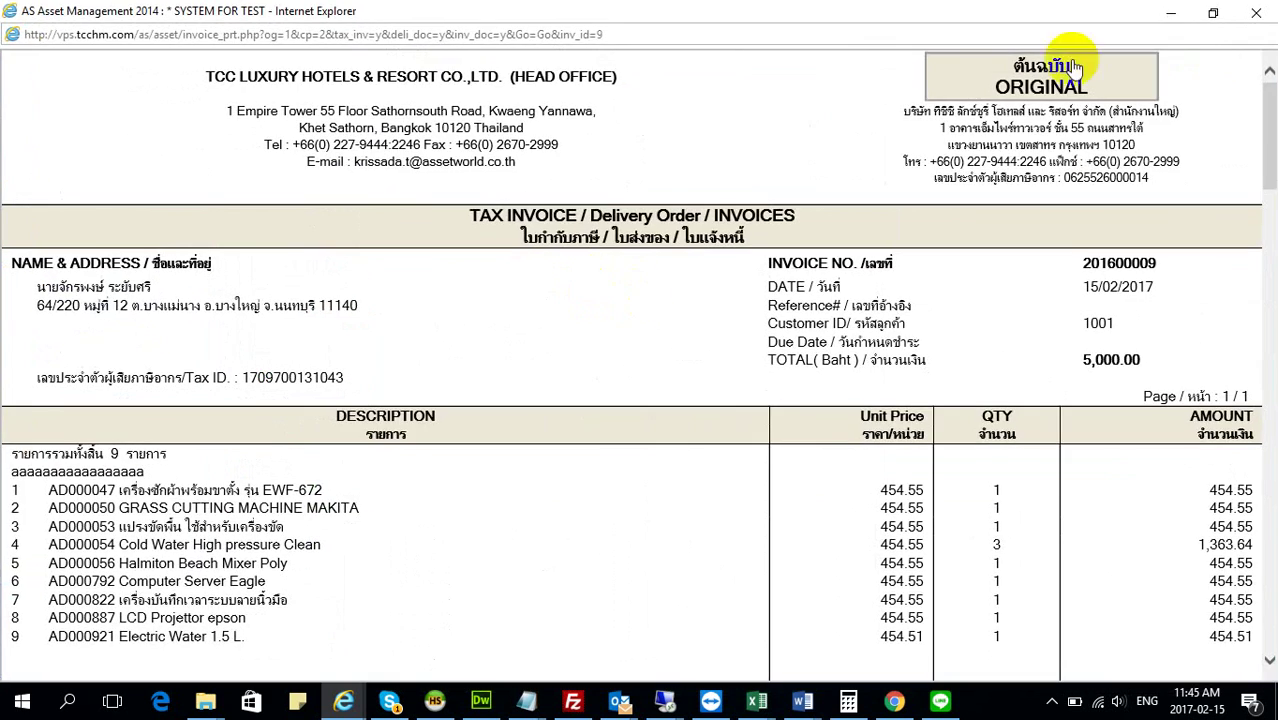
left_click_drag(1160, 12, 1138, 50)
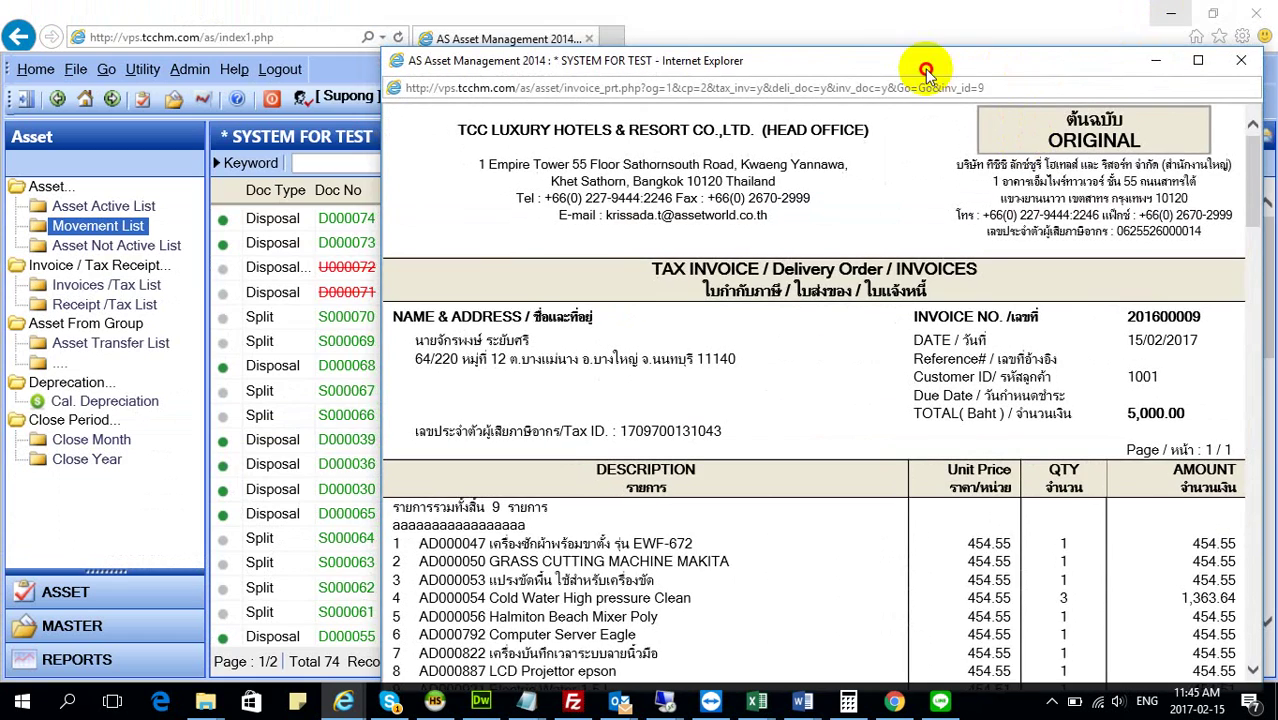
left_click_drag(927, 62, 844, 26)
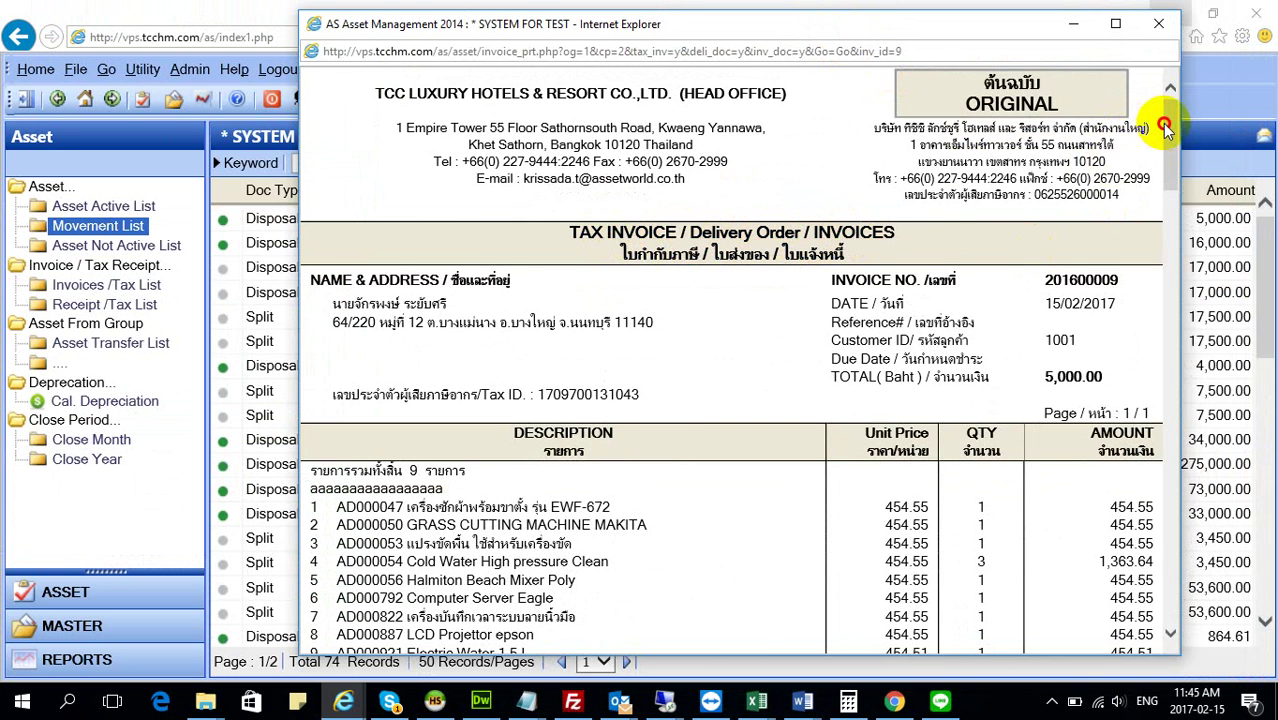
left_click_drag(1165, 127, 1170, 168)
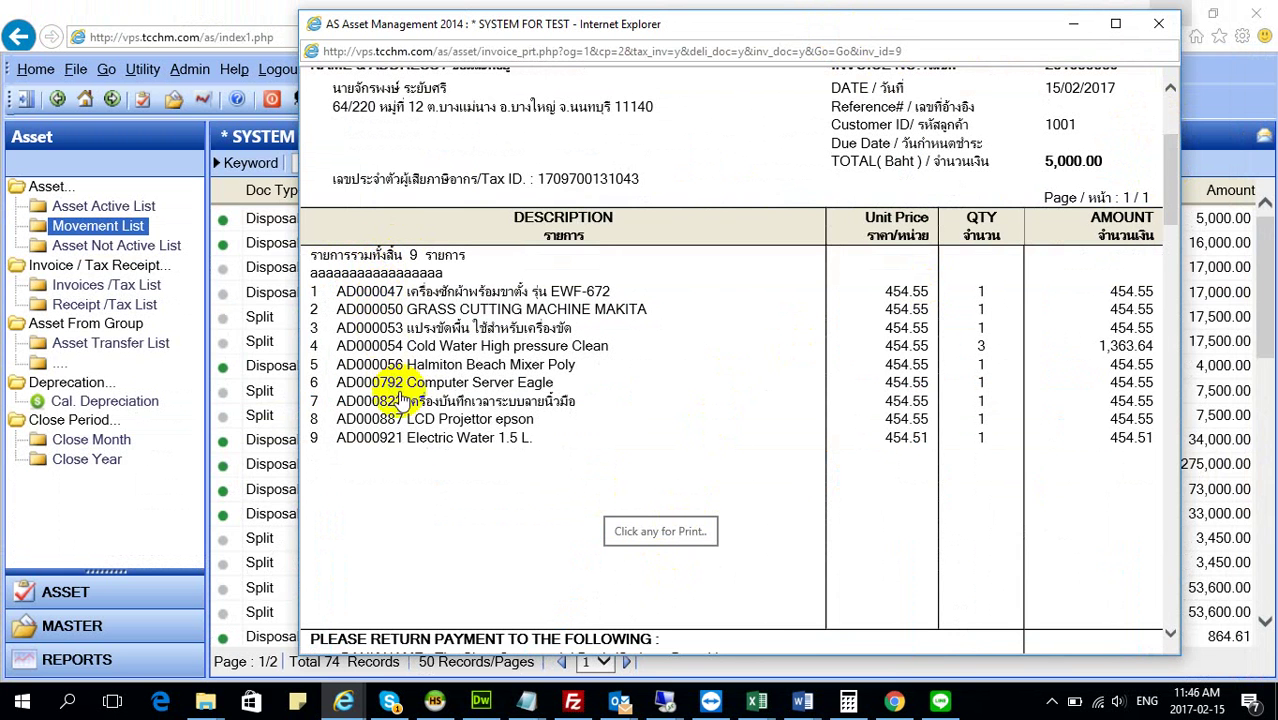
left_click_drag(1172, 160, 1183, 190)
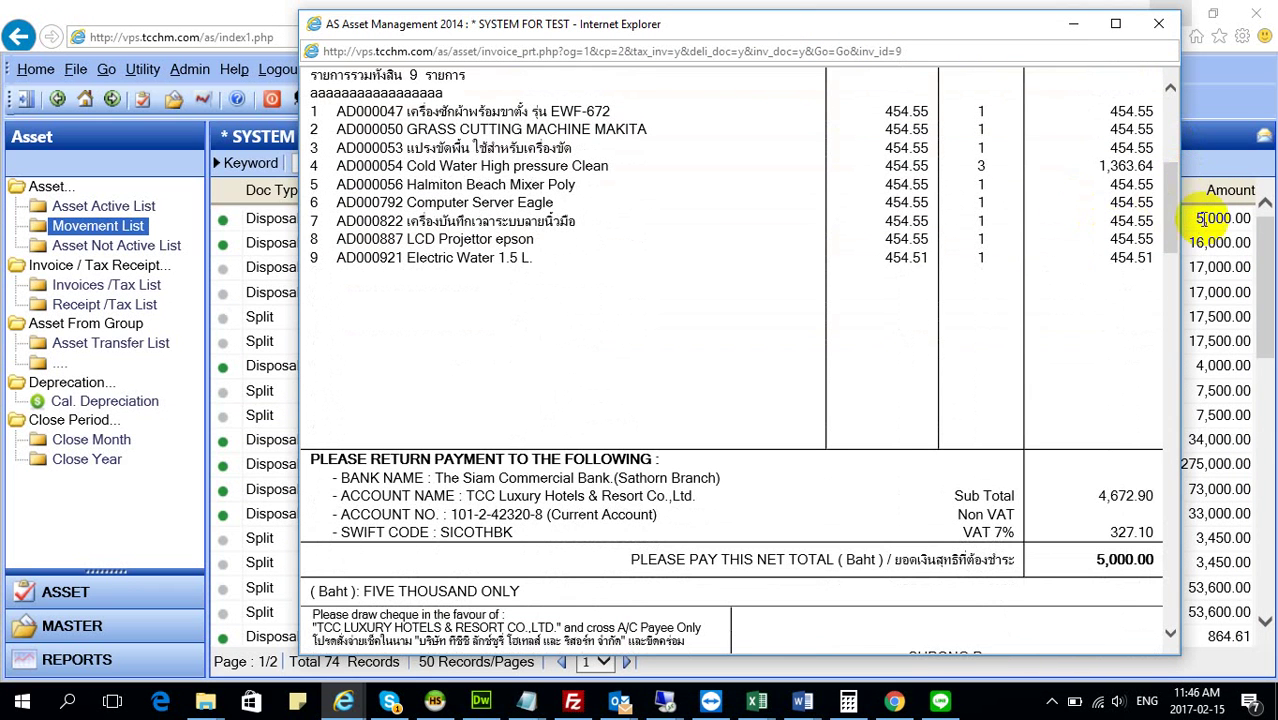
mouse_move(1175, 214)
left_mouse_down()
mouse_move(1173, 200)
mouse_move(1174, 217)
left_mouse_up()
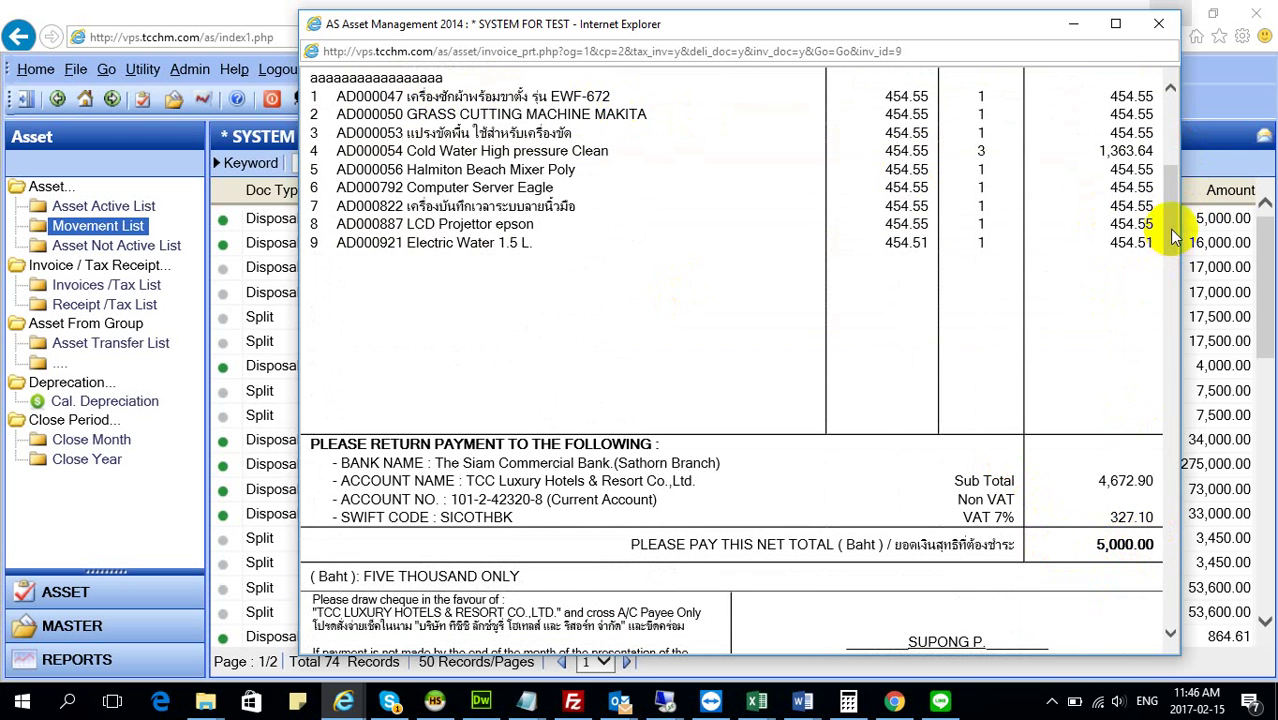
left_click_drag(1170, 229, 1170, 223)
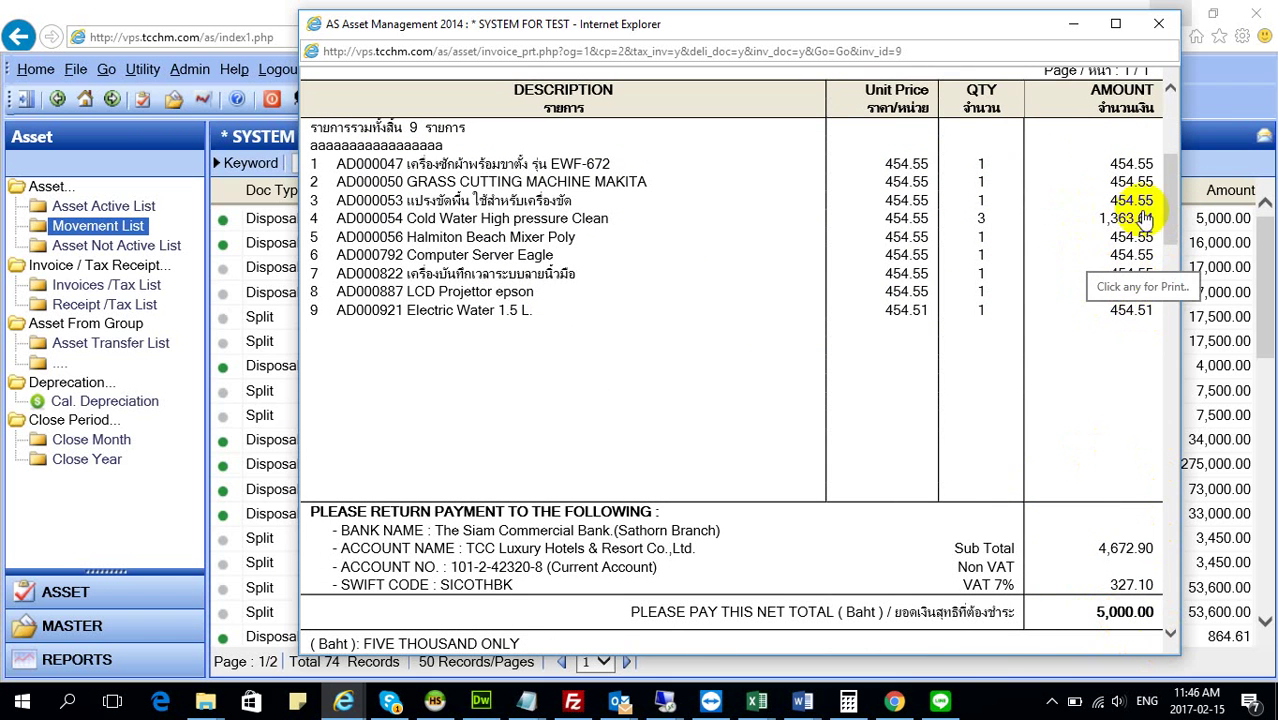
Review the tax invoice printout's item list and header from the original copy, and close the printout
left_click_drag(1172, 165, 1164, 149)
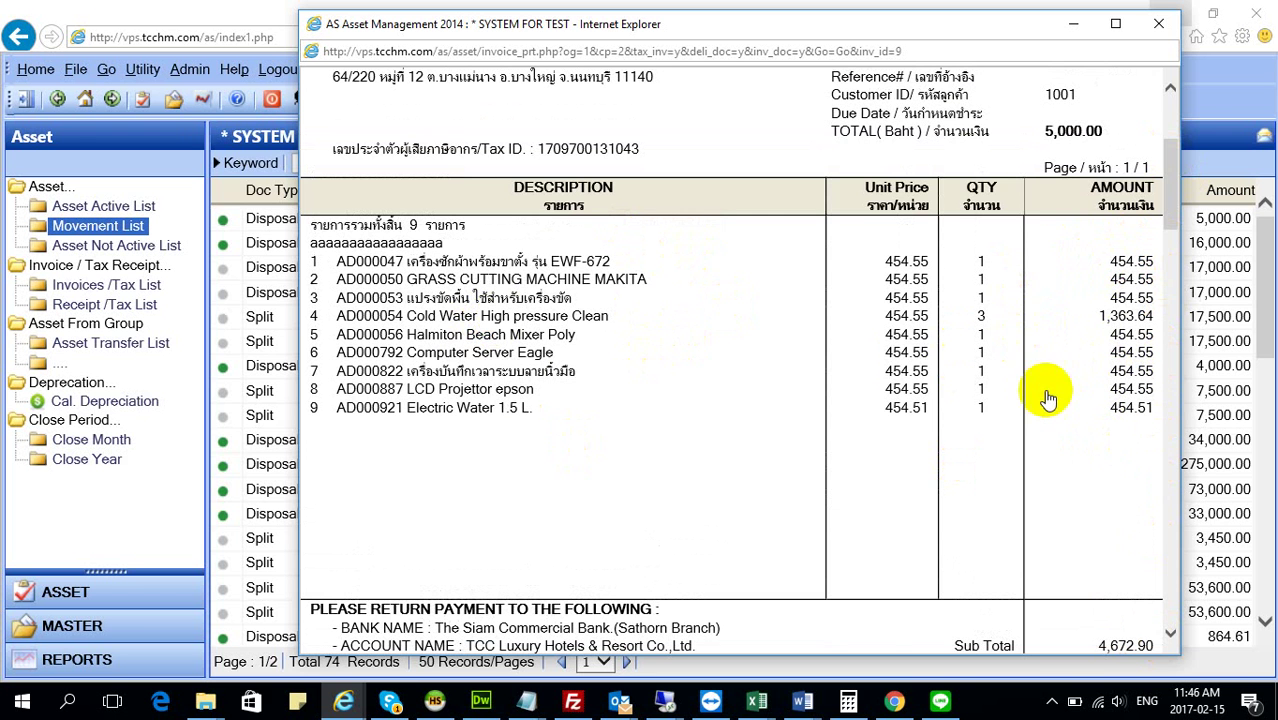
left_click(1165, 125)
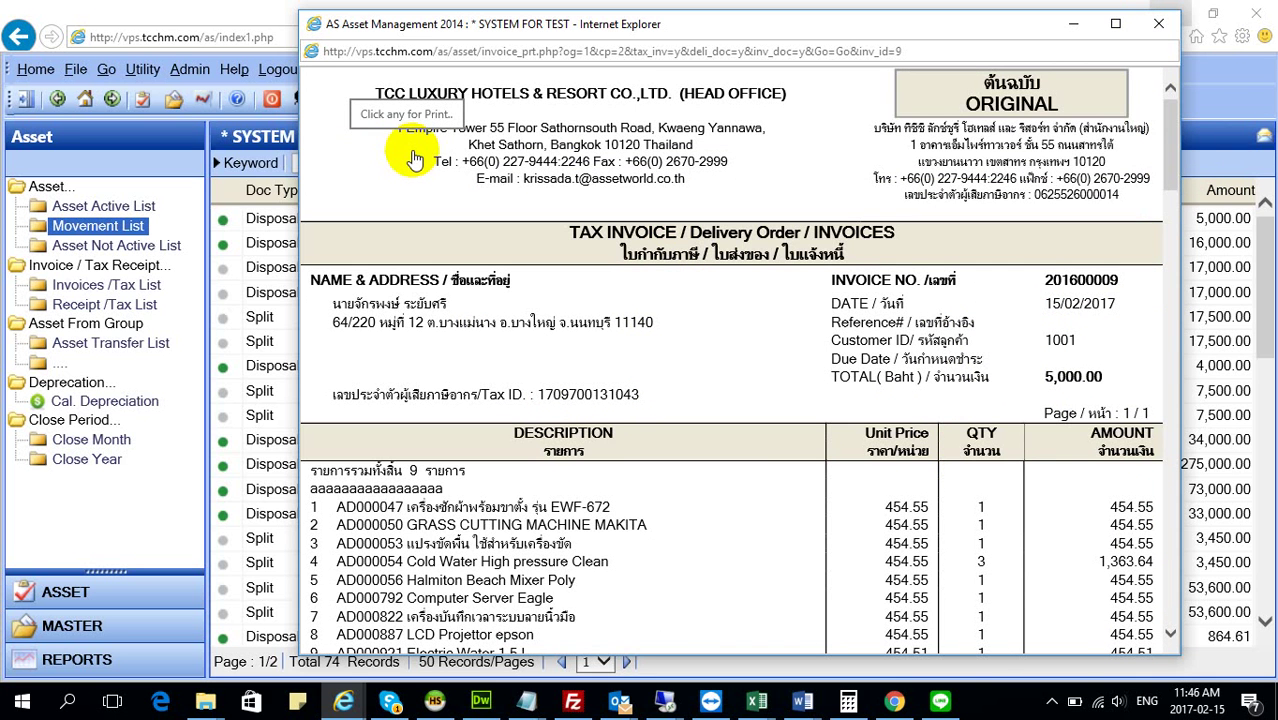
left_click(1158, 23)
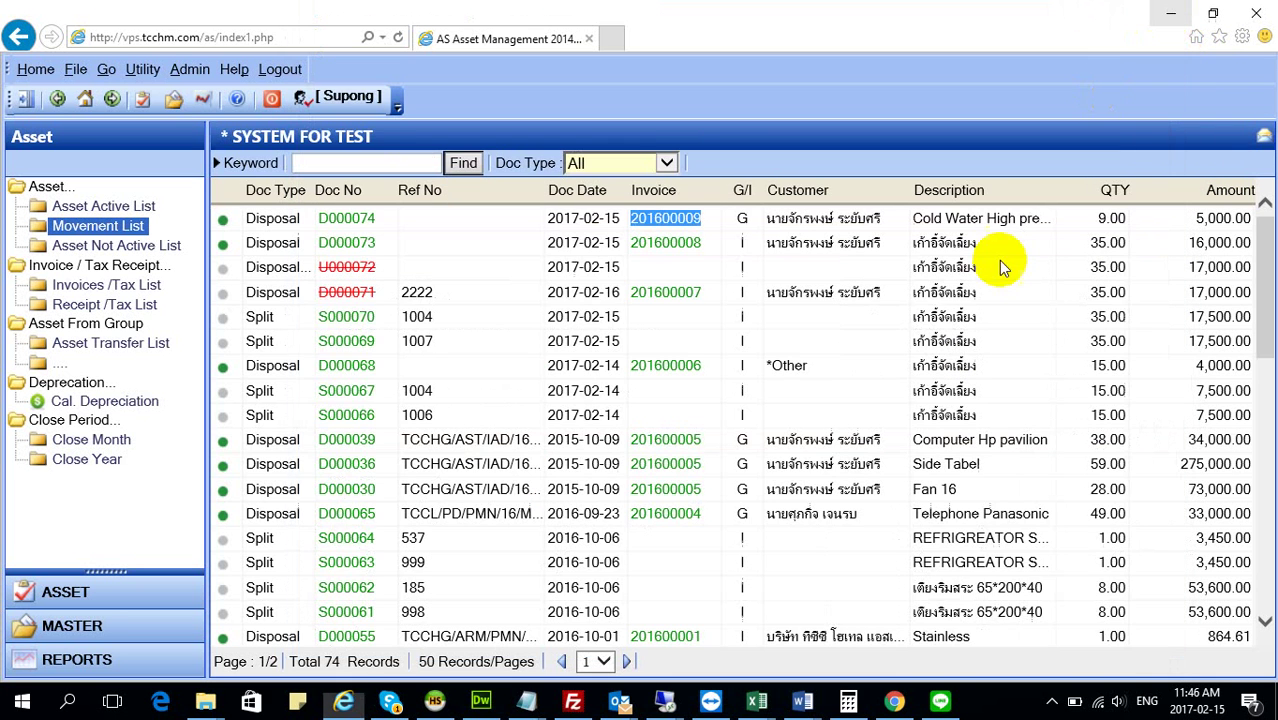
Generate the 2017-02-15 invoice's printout from the invoices list with 1 original, 2 copies and all three document types
left_click(88, 287)
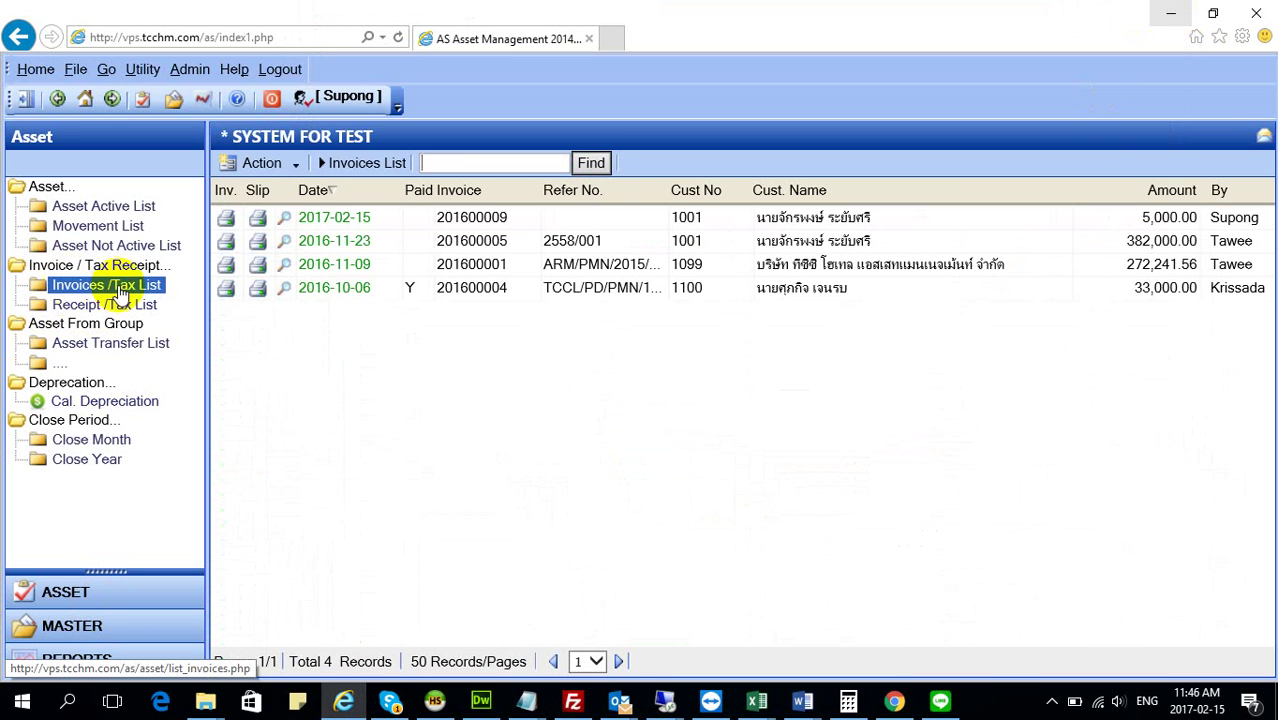
double_click(1143, 217)
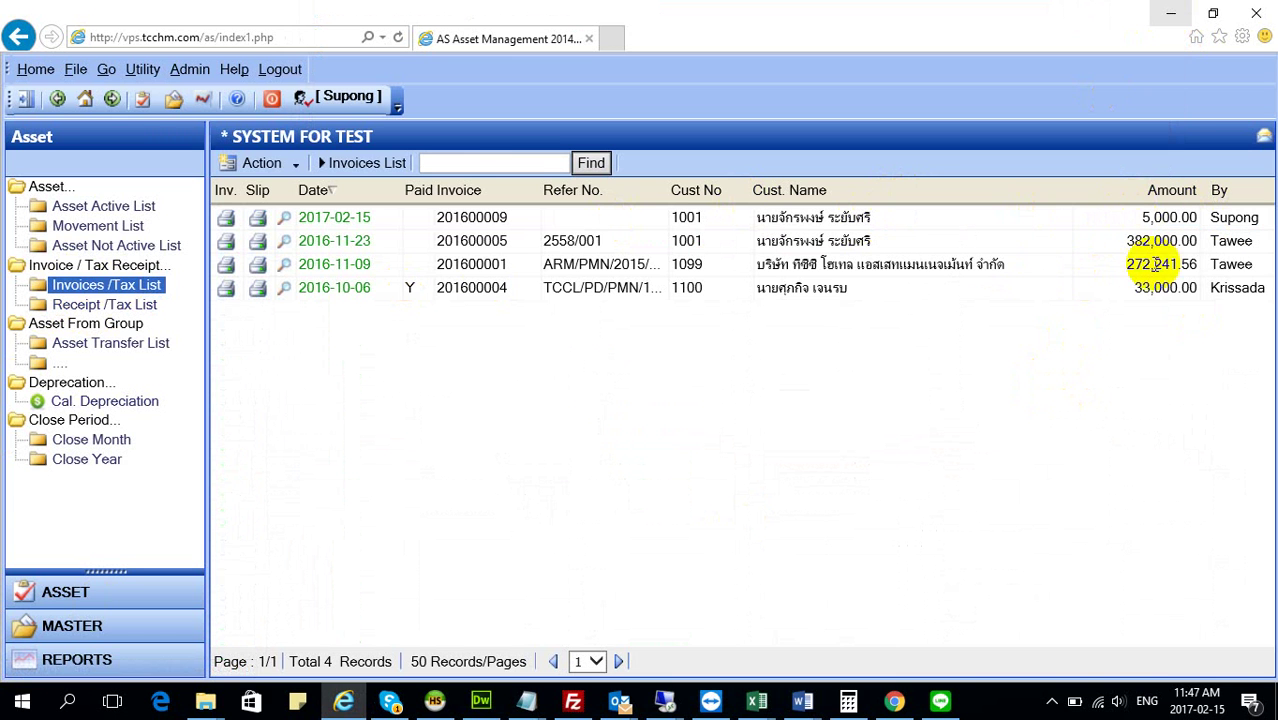
left_click(225, 218)
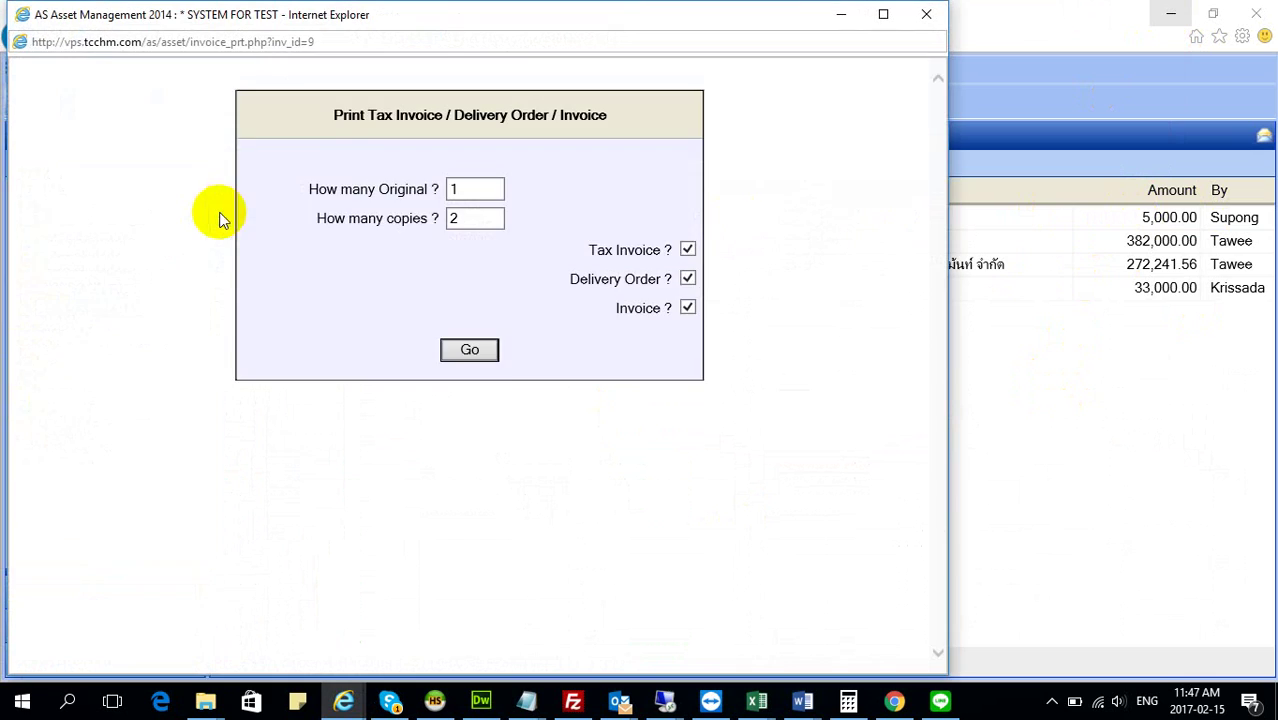
left_click(470, 350)
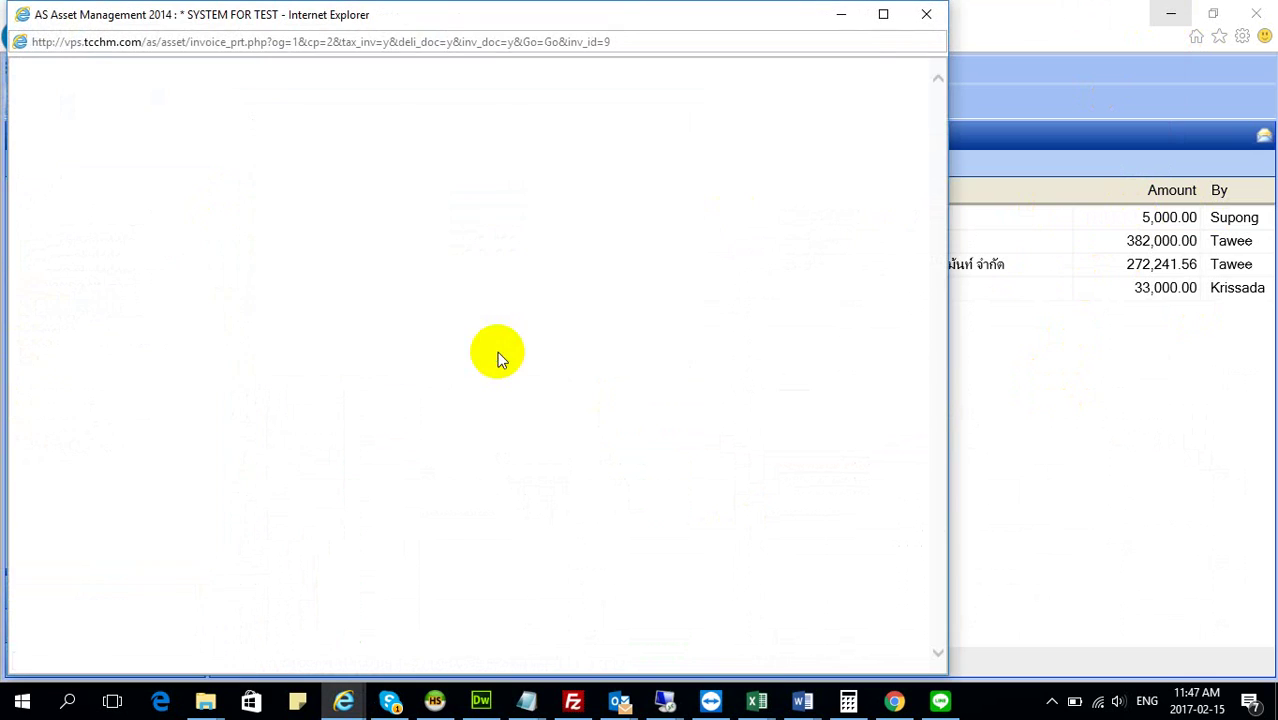
Examine the reprinted invoice's header, item lines, payment details and VAT totals across its original and copy pages, and close it
scroll(446, 373, "down", 5)
scroll(446, 373, "up", 5)
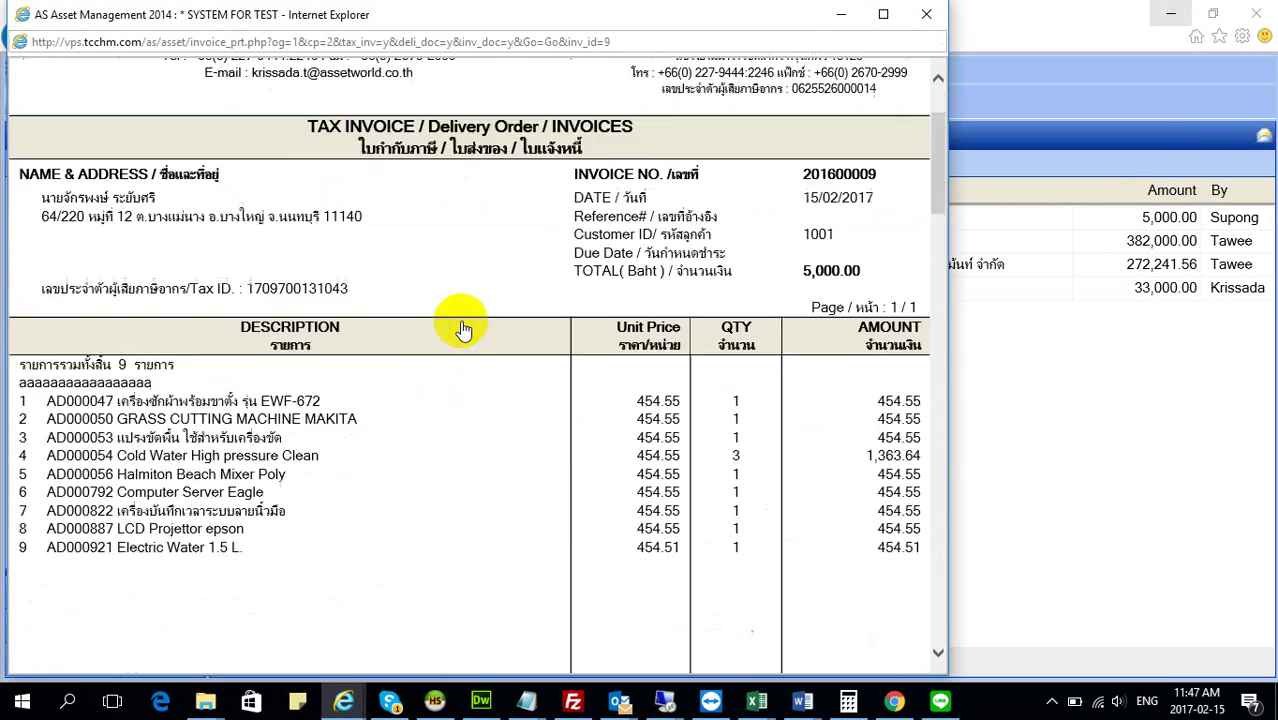
scroll(559, 323, "down", 6)
scroll(495, 312, "up", 8)
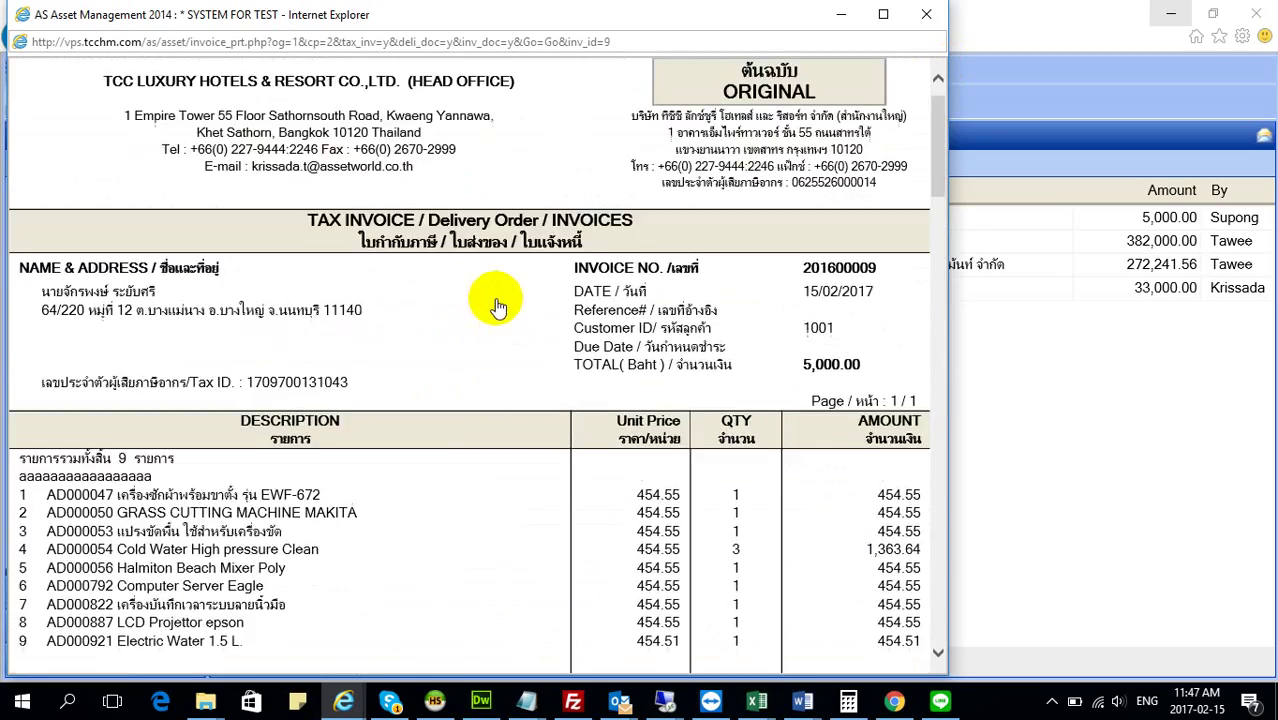
scroll(762, 257, "down", 6)
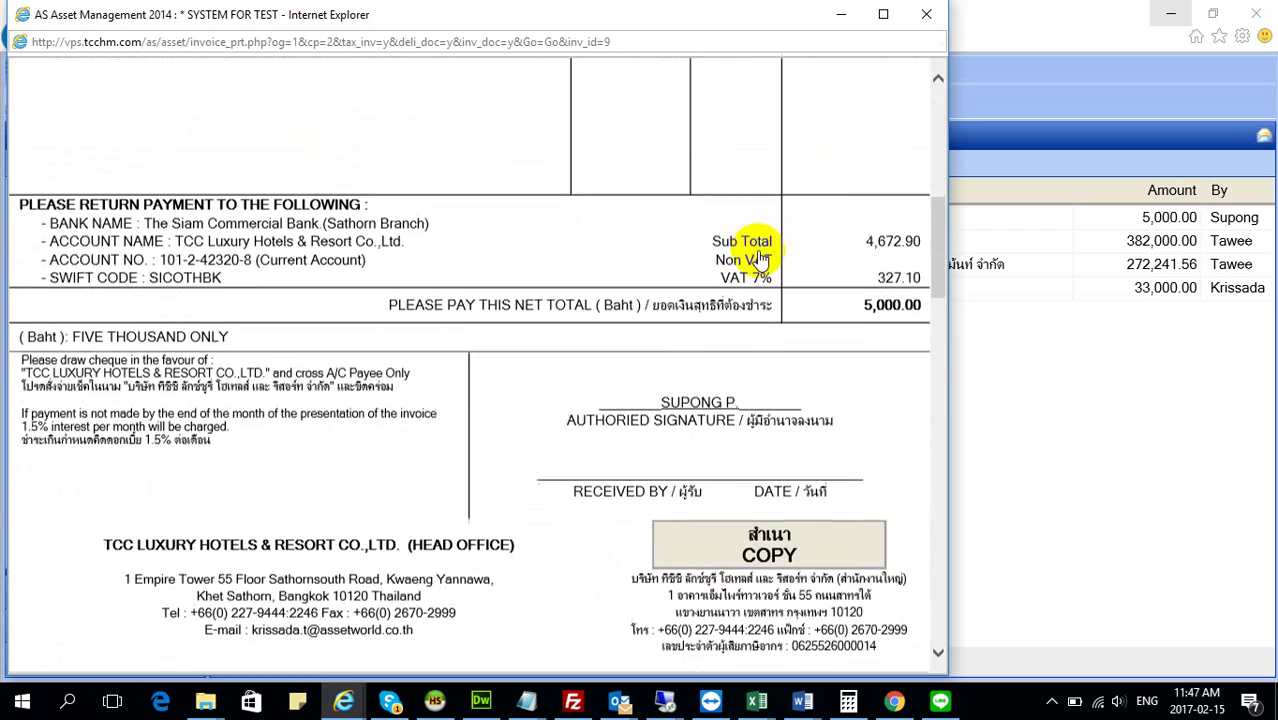
scroll(760, 254, "up", 5)
scroll(760, 252, "down", 5)
scroll(760, 252, "up", 5)
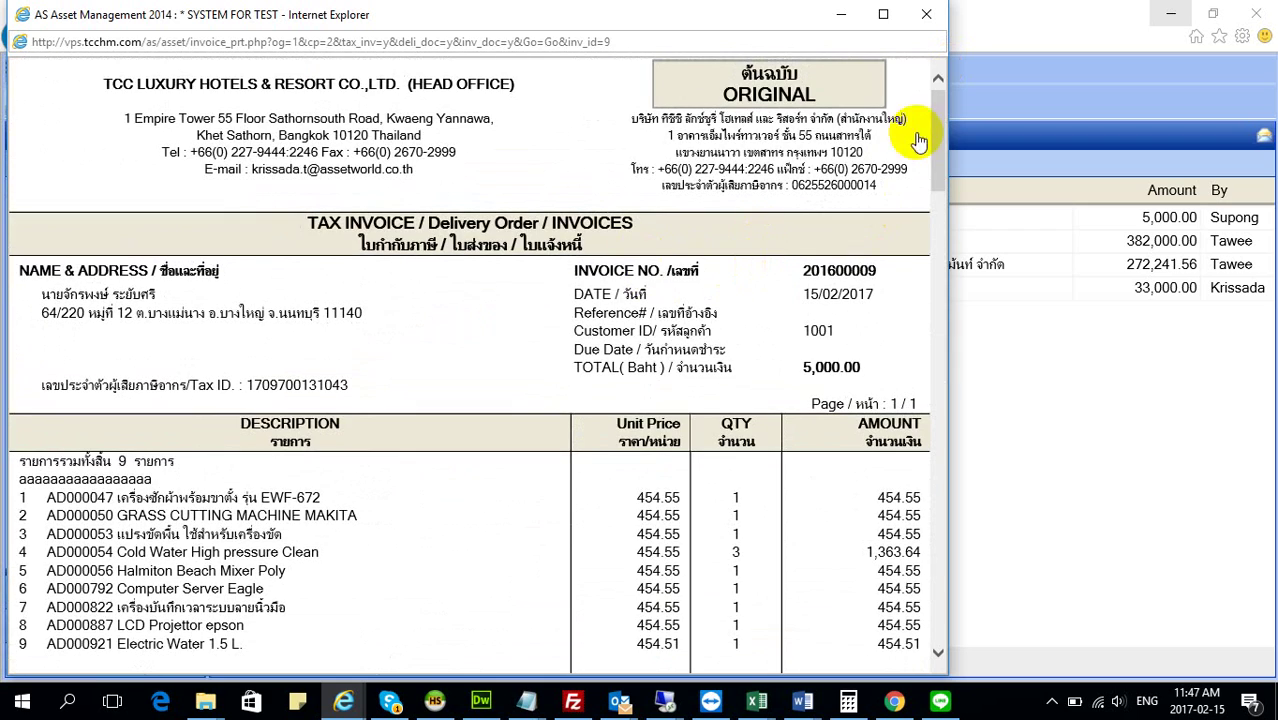
left_click_drag(933, 130, 970, 537)
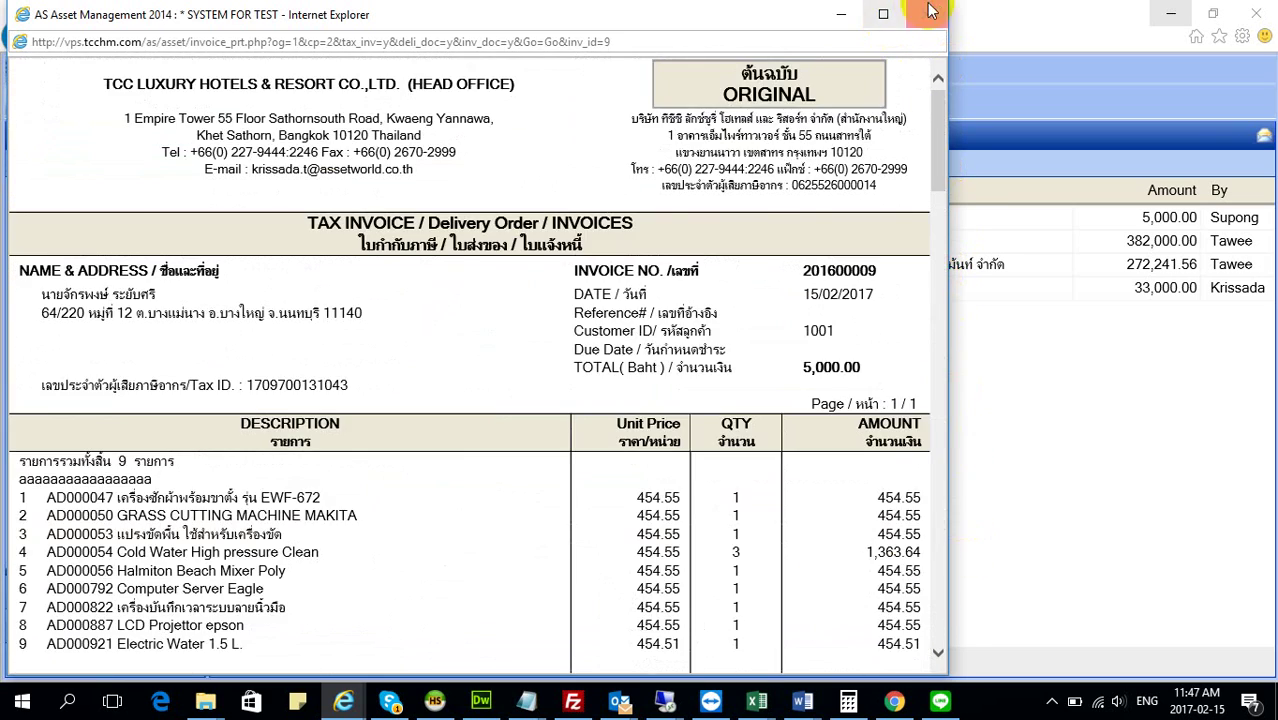
left_click(927, 13)
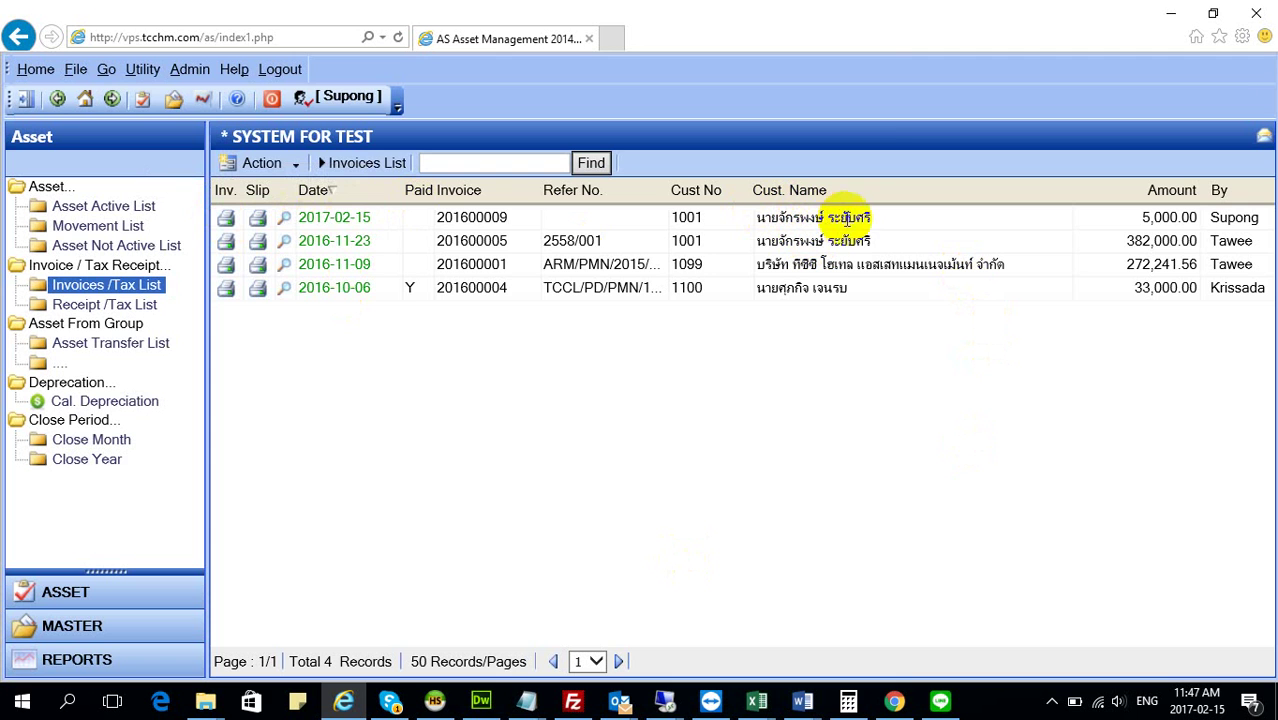
Shorten the second description line of the 2017-02-15 invoice to "aaaaaaa" and save the invoice
left_click(322, 222)
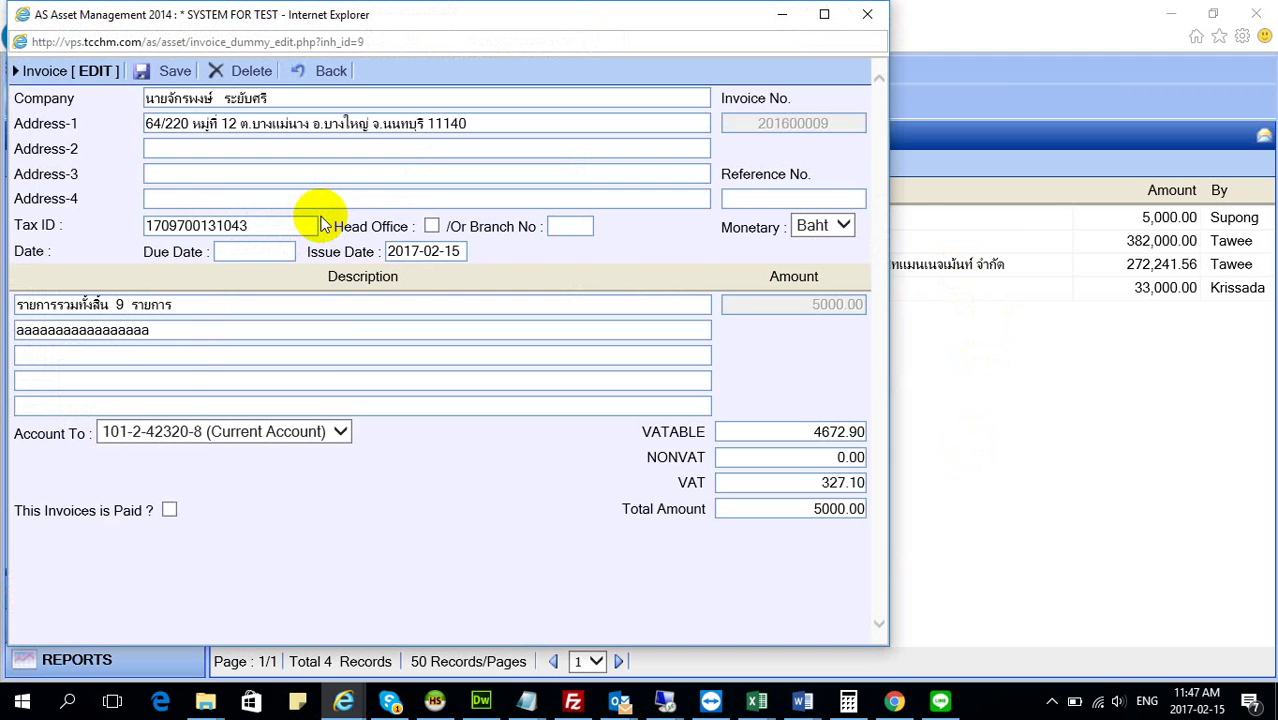
left_click(200, 329)
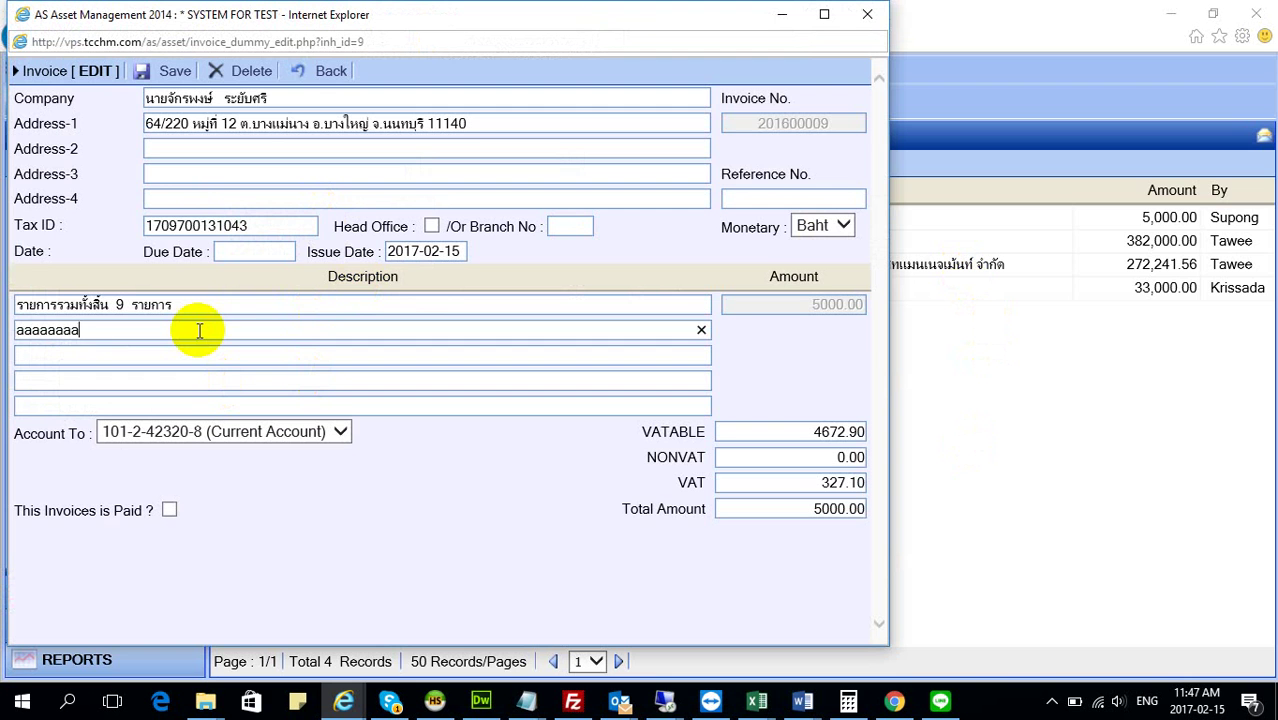
key("BackSpace")
left_click(176, 72)
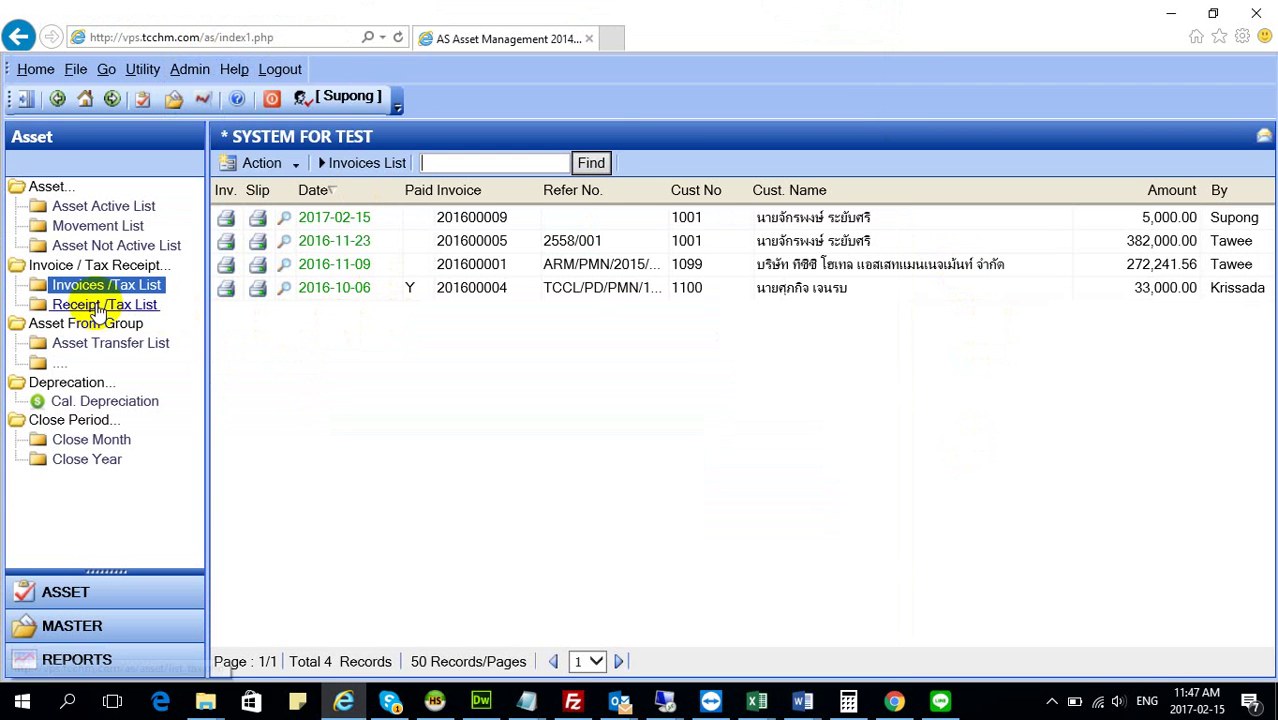
Look at disposal D000074's invoice entry in the movement list, then reopen the saved invoice to check its description lines
left_click(88, 226)
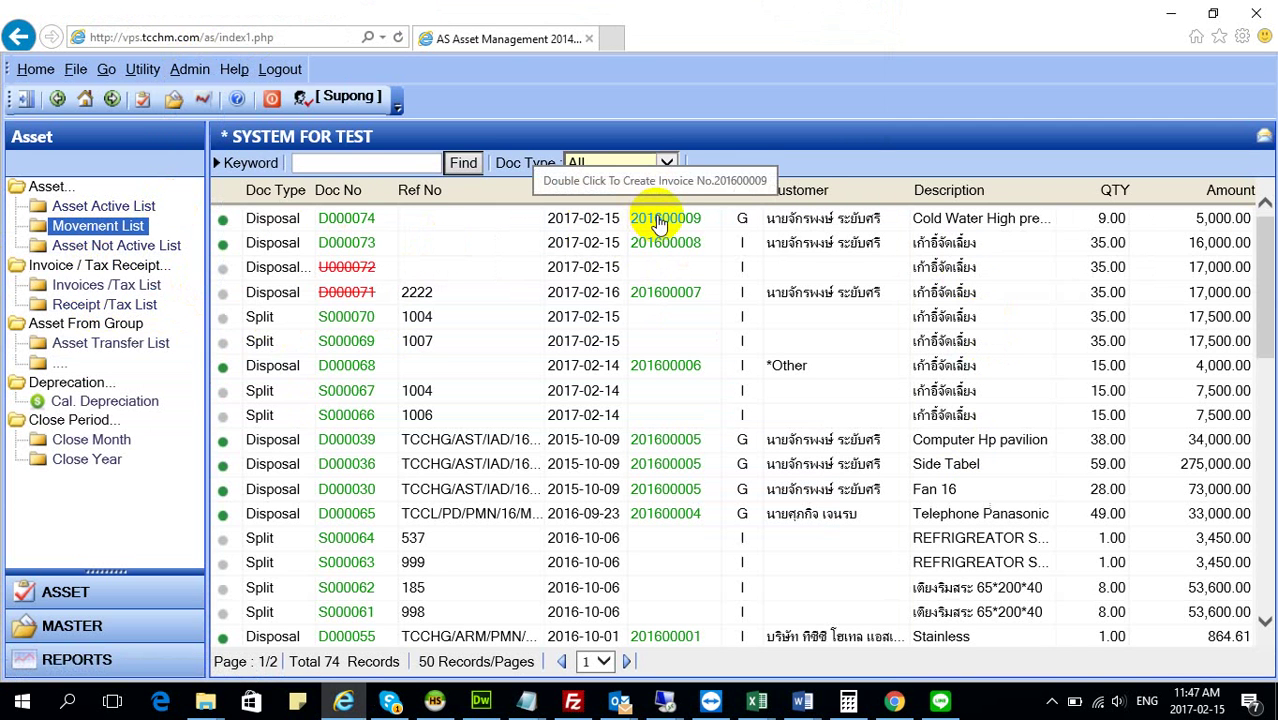
left_click(90, 285)
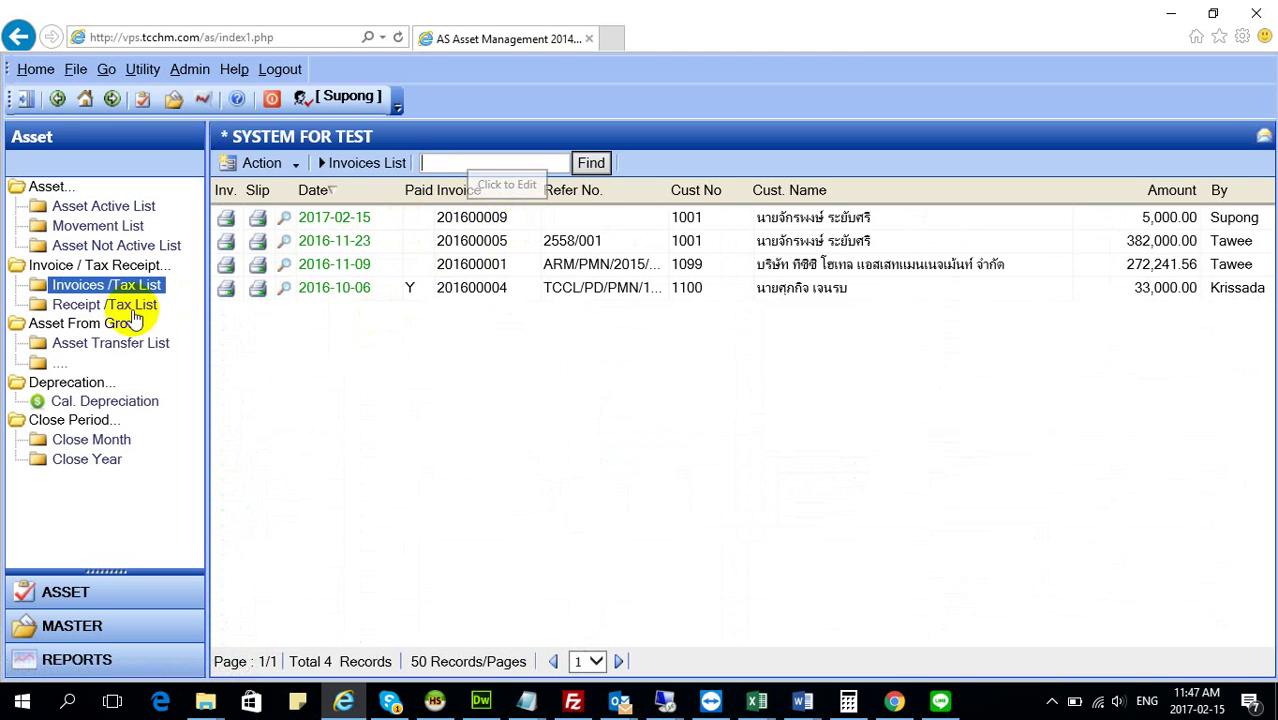
left_click(325, 218)
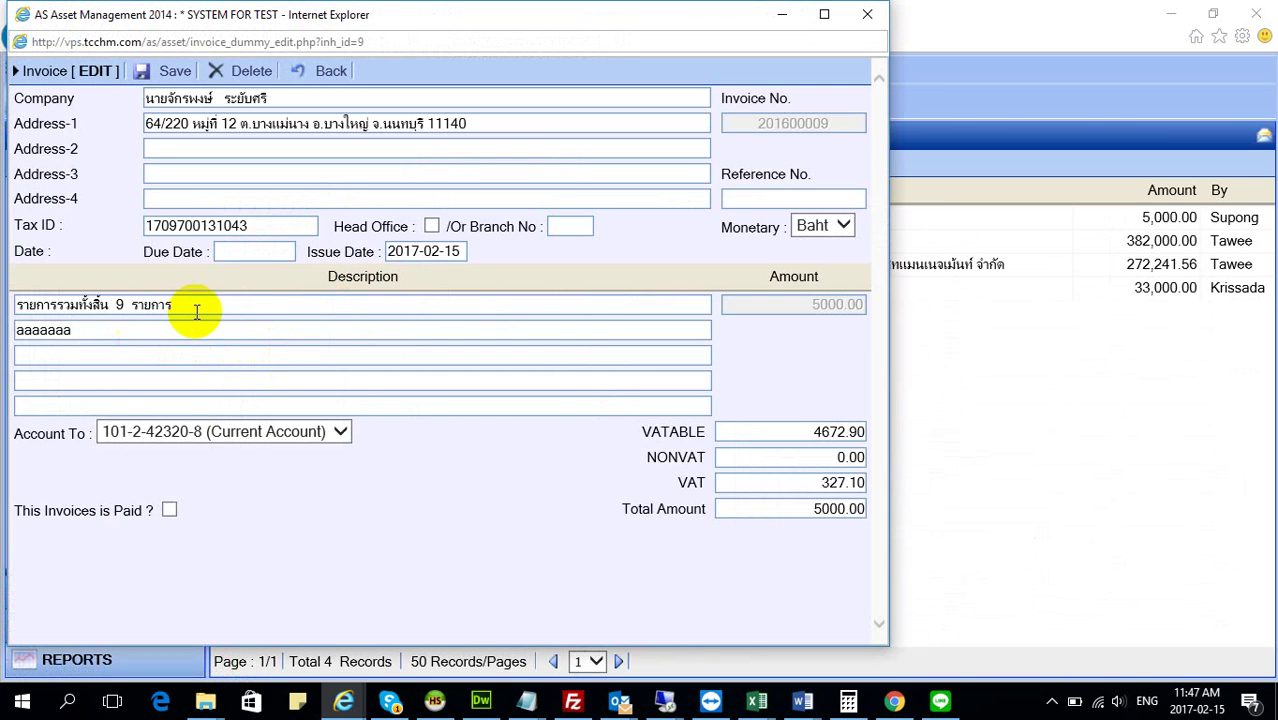
left_click(867, 14)
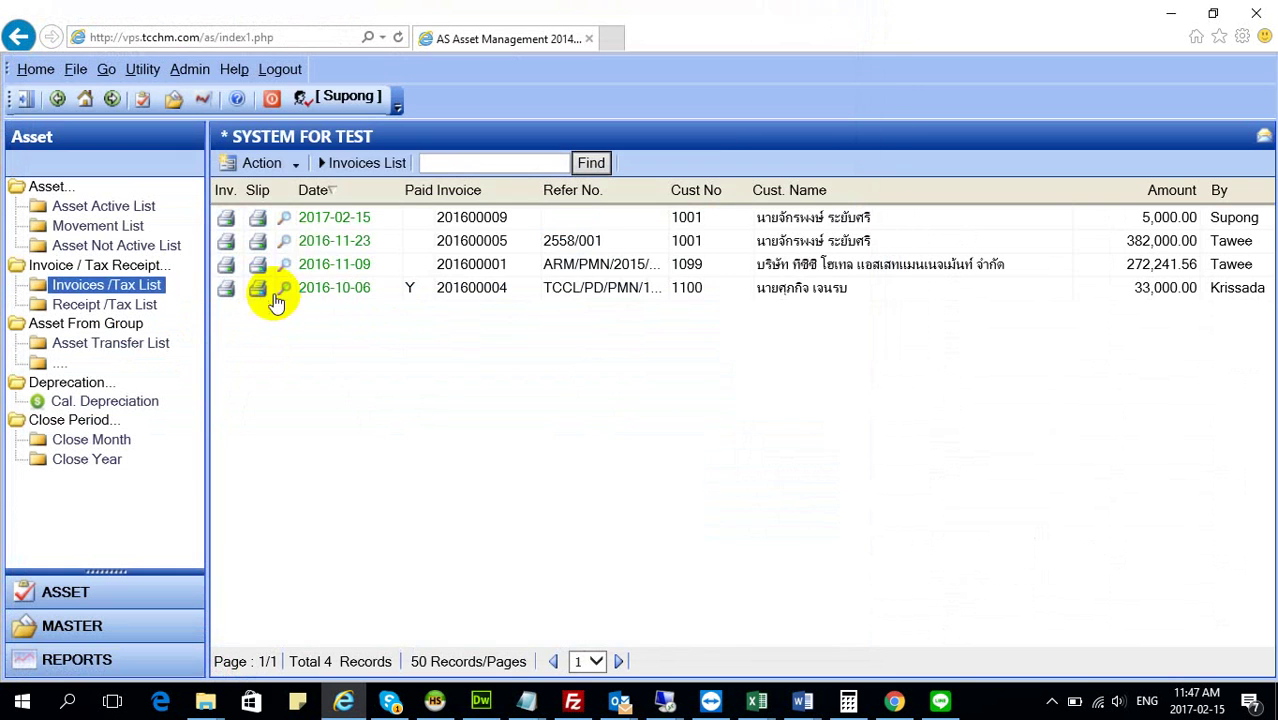
Open the new invoice form for disposal D000074 from the movement list, check its invoice number, and close it without saving
left_click(131, 225)
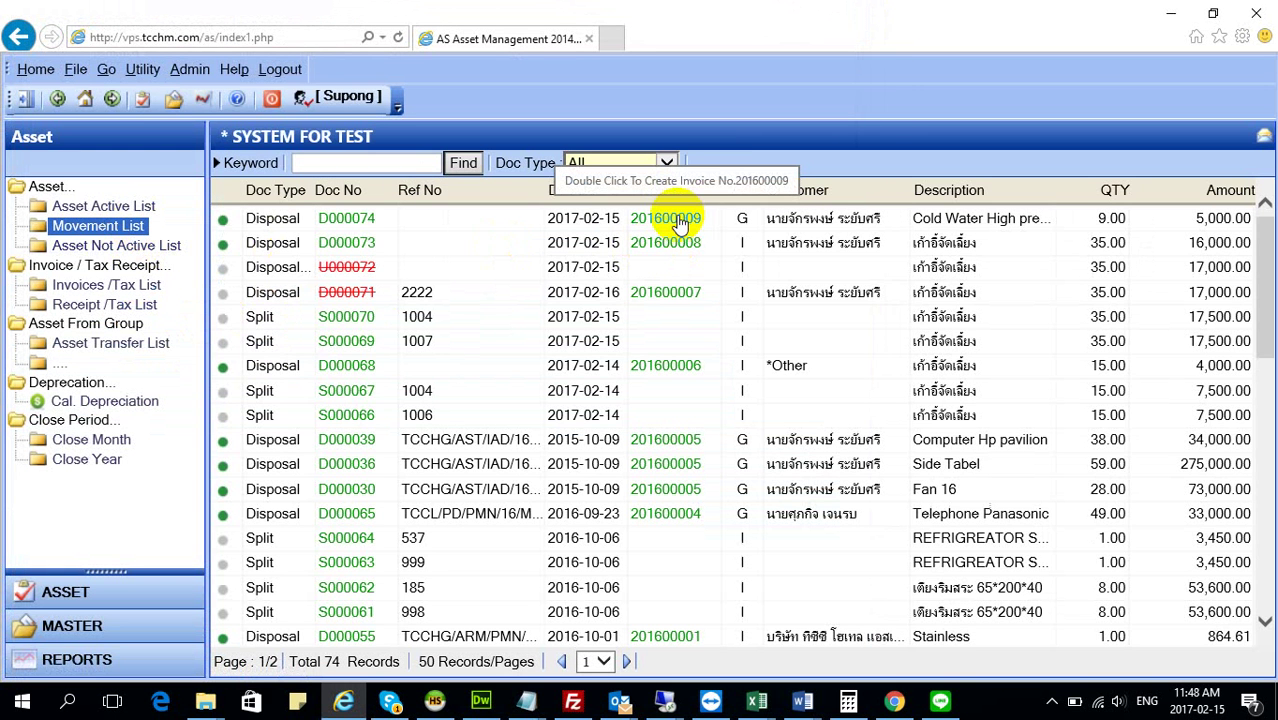
double_click(678, 220)
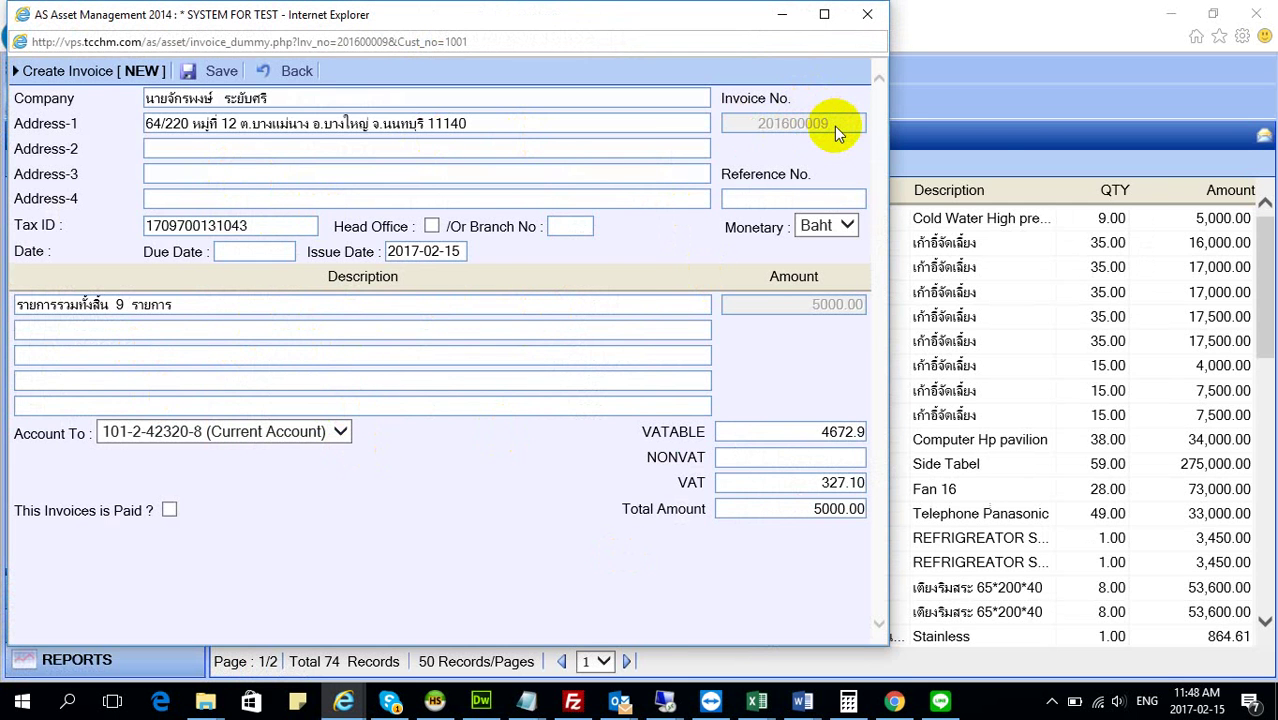
left_click_drag(475, 13, 726, 40)
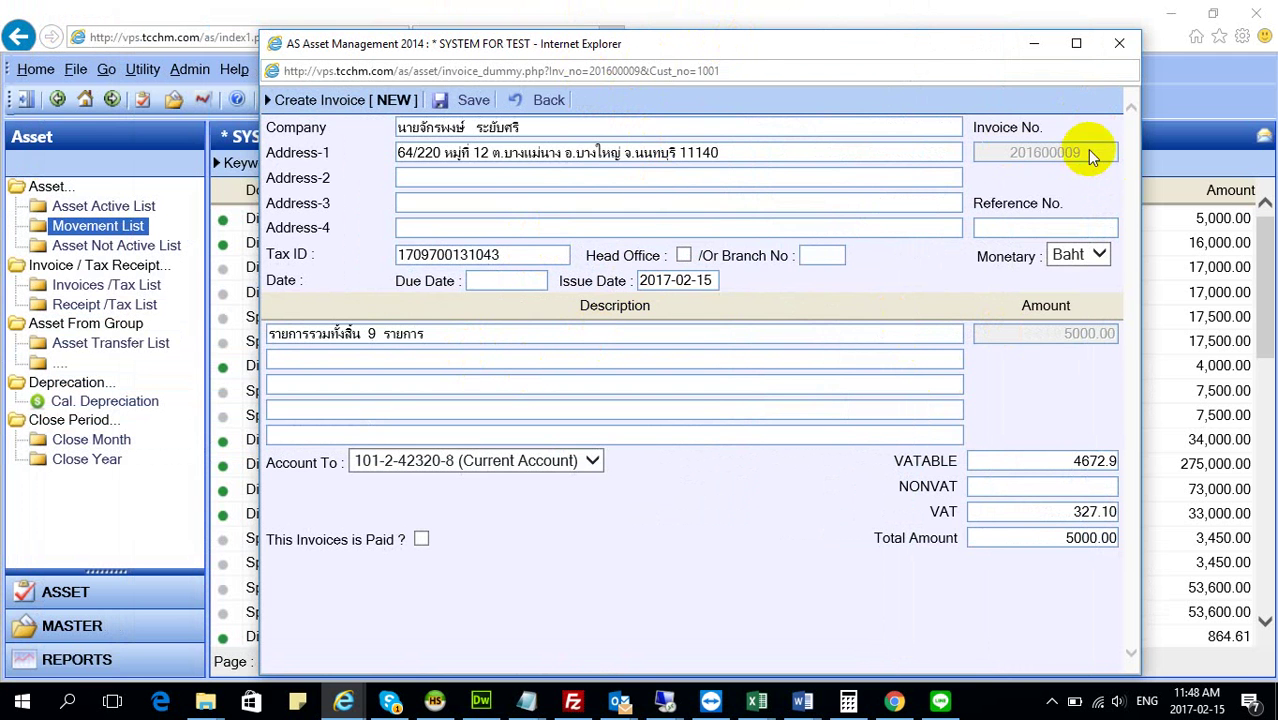
left_click_drag(1087, 149, 1001, 150)
left_click(1120, 45)
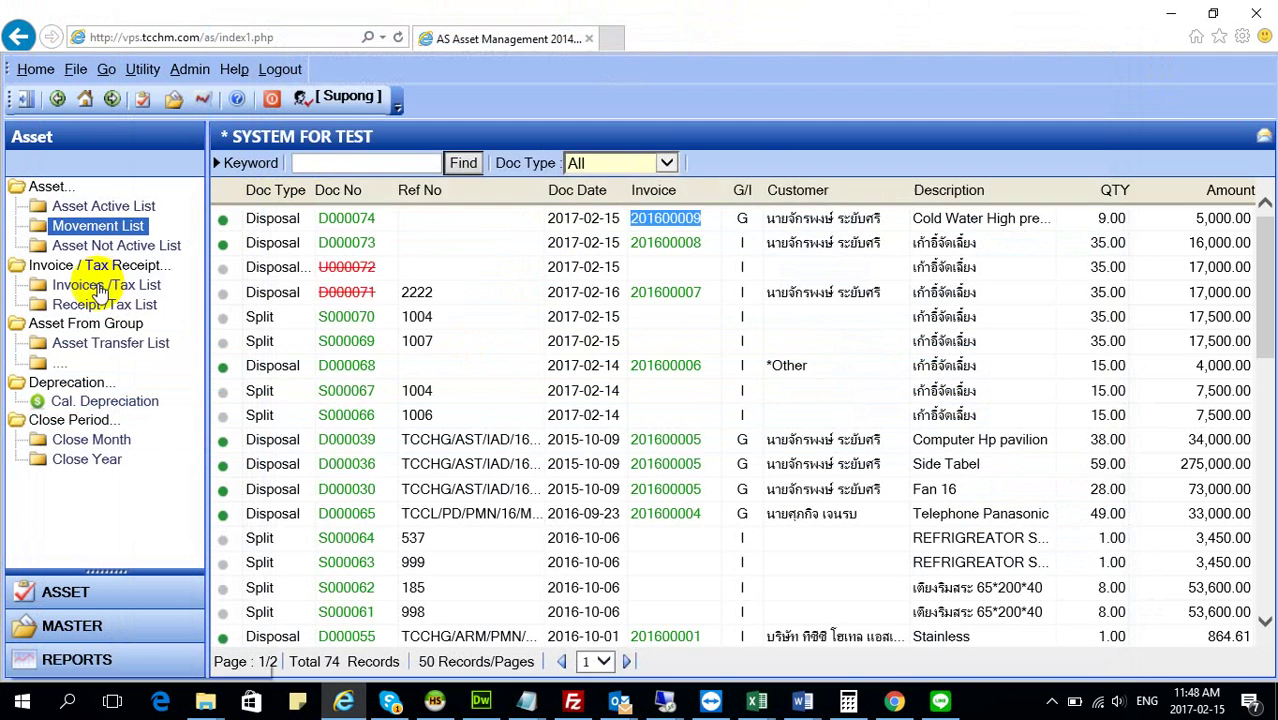
Compare the 2017-02-15 invoice's entries in the invoices list and the movement list
left_click(95, 285)
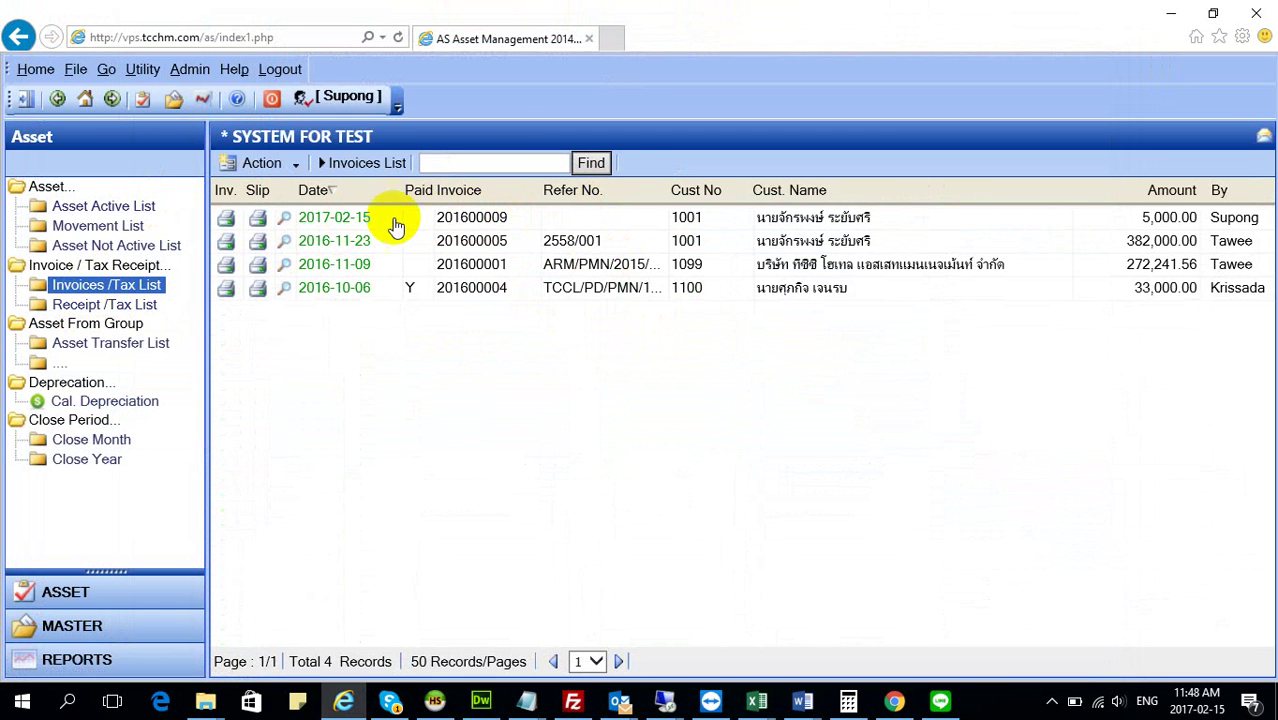
left_click(90, 228)
left_click(92, 286)
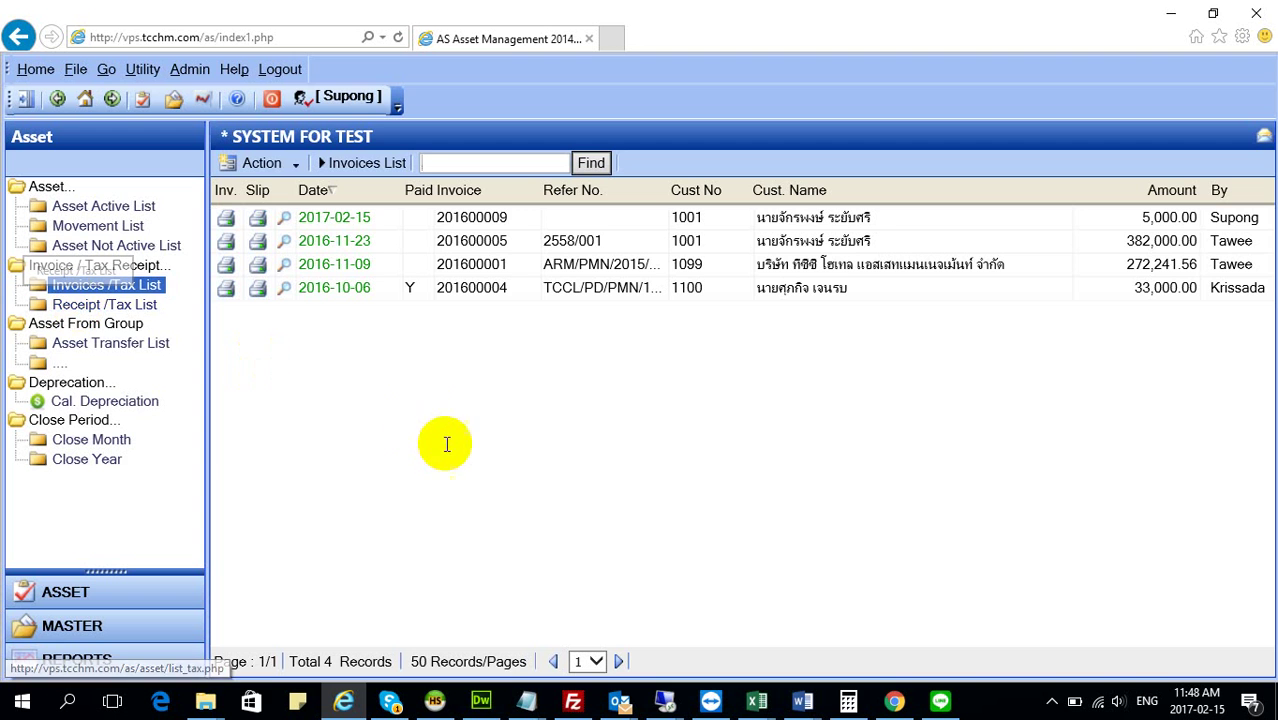
Start a new tax invoice from the receipt and tax list, and reposition the customer search window
left_click(104, 308)
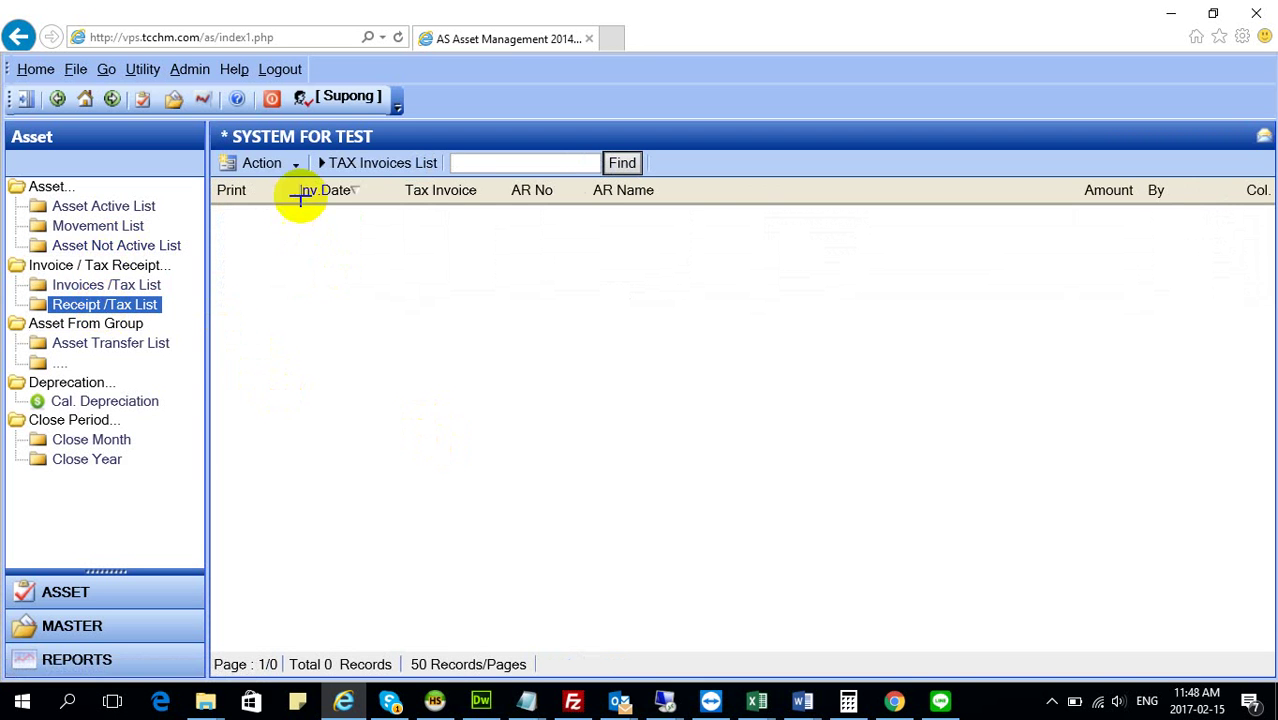
left_click(276, 163)
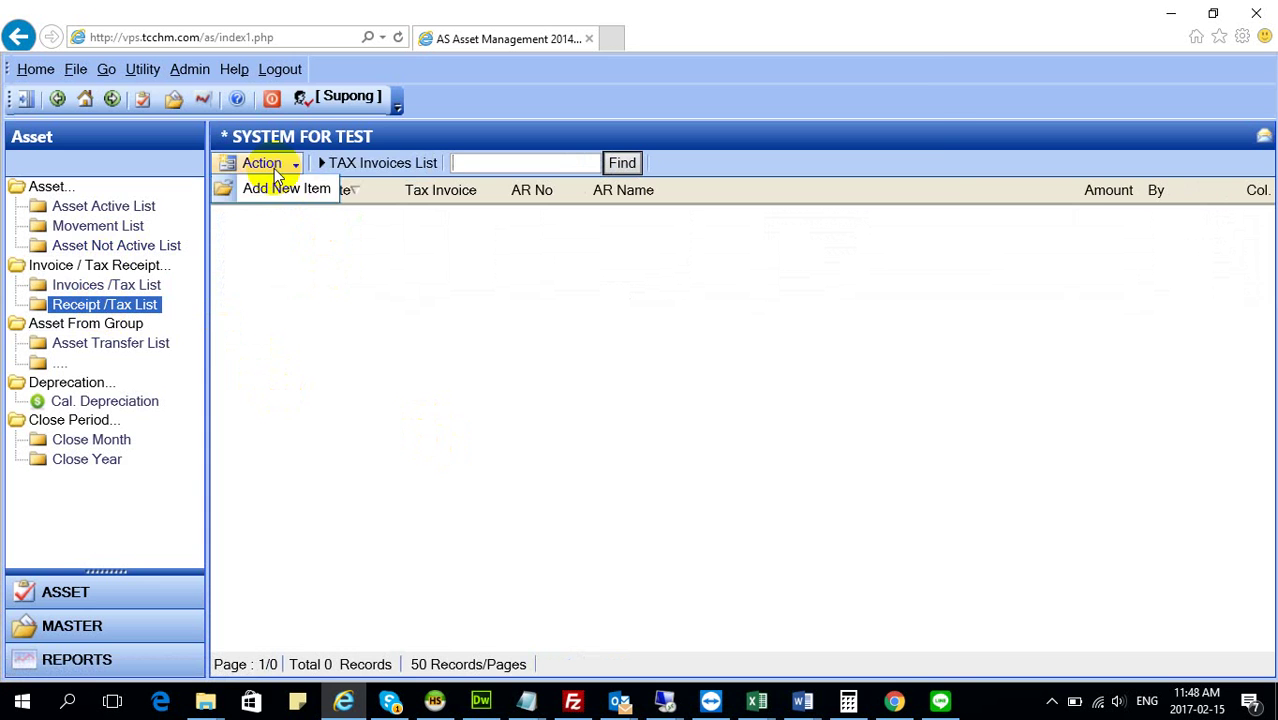
left_click(278, 190)
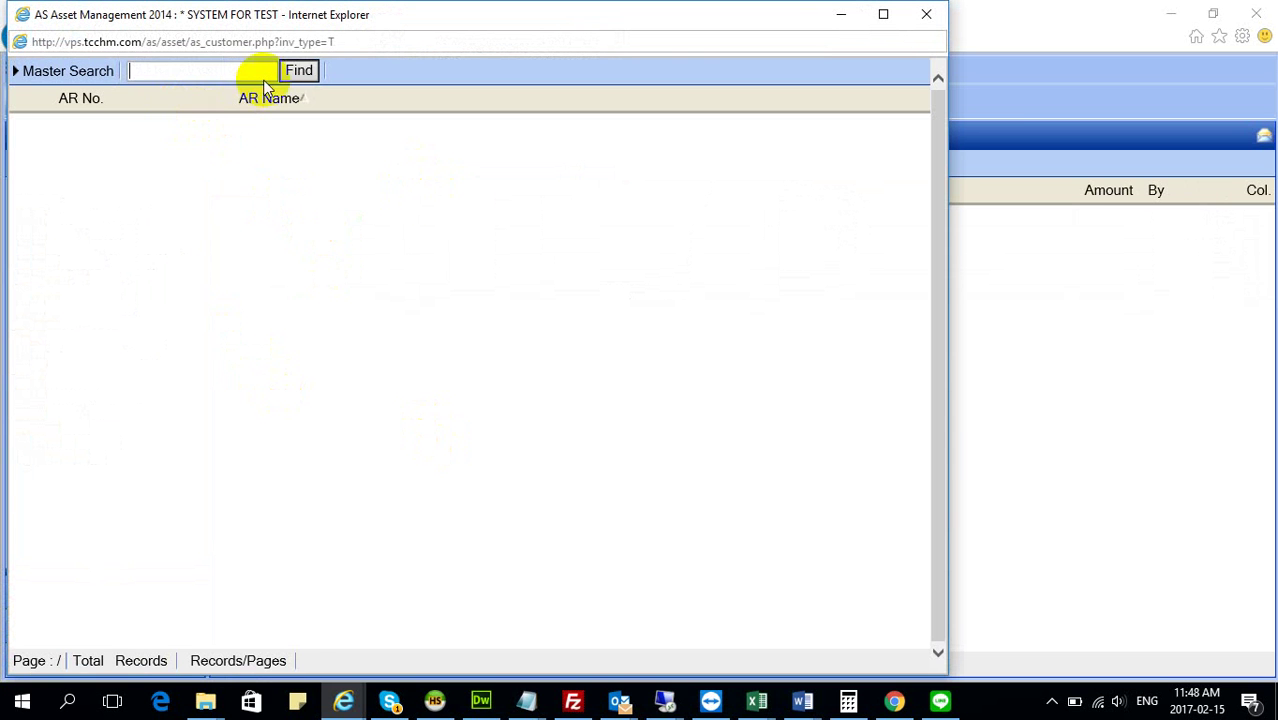
left_click(280, 20)
left_click_drag(280, 20, 455, 90)
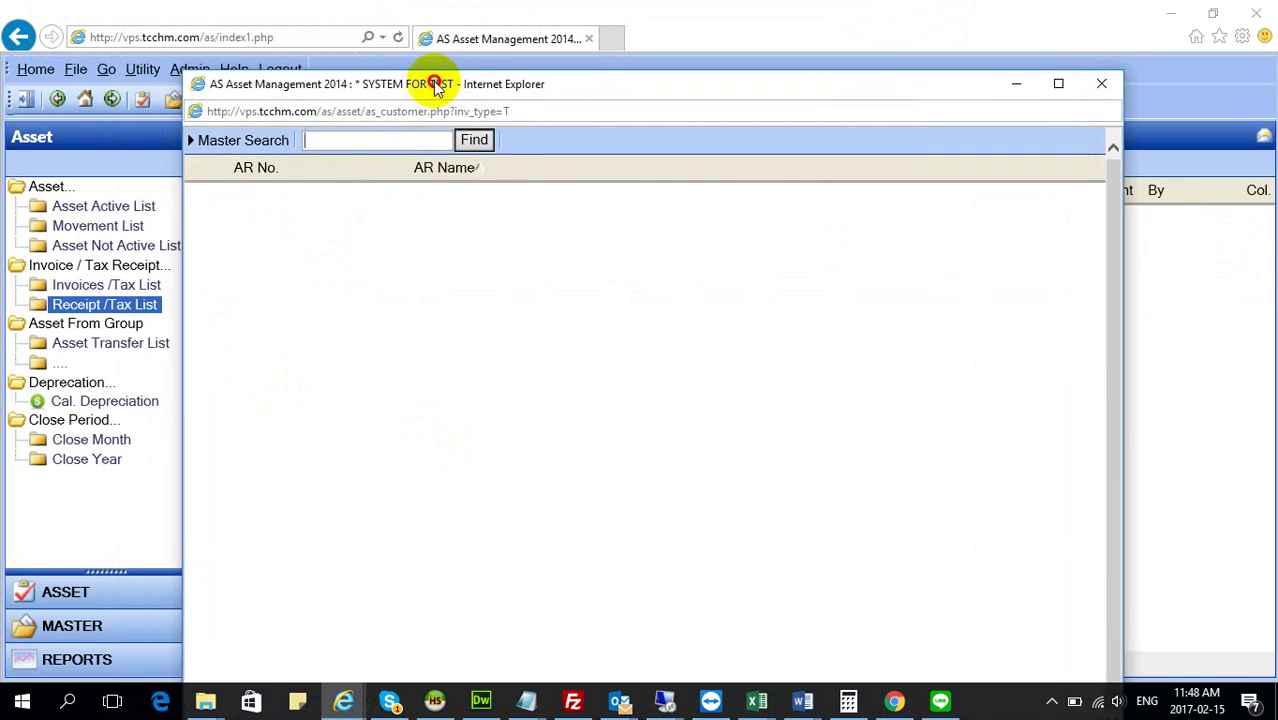
Search the customer master for 1 and pick the customer listed directly below *Other for the new tax invoice
left_click(375, 142)
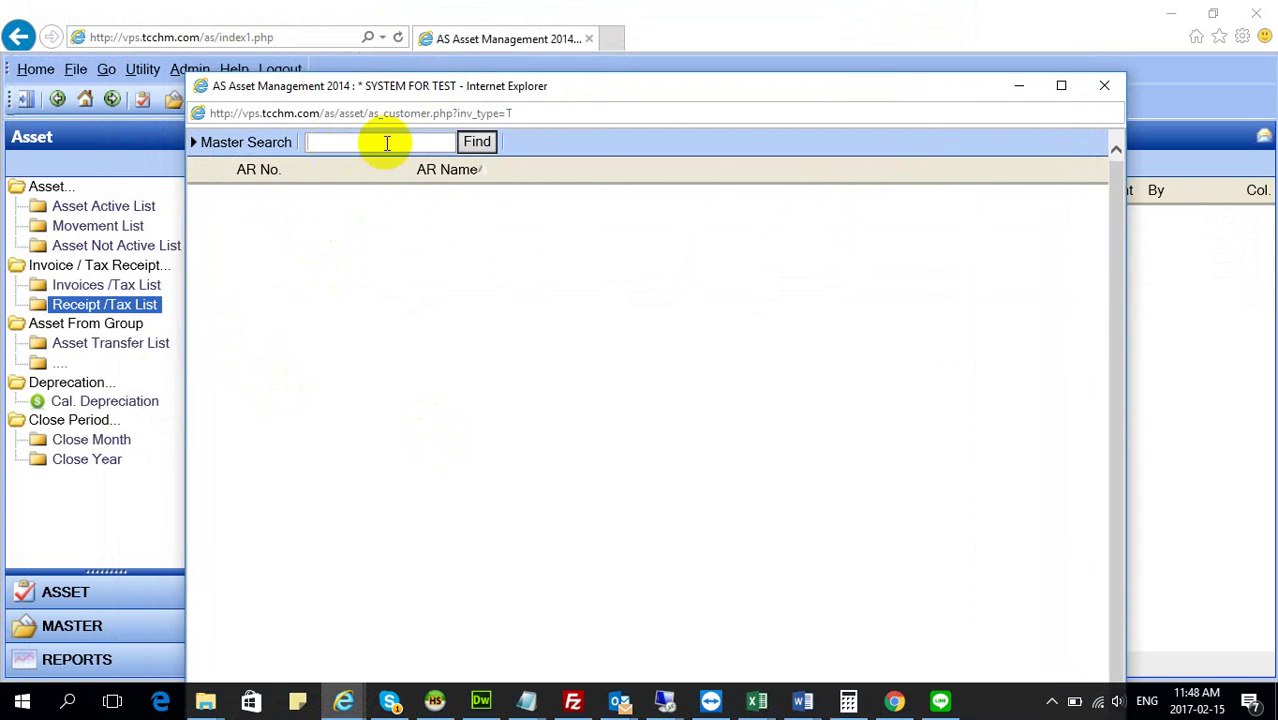
left_click(477, 145)
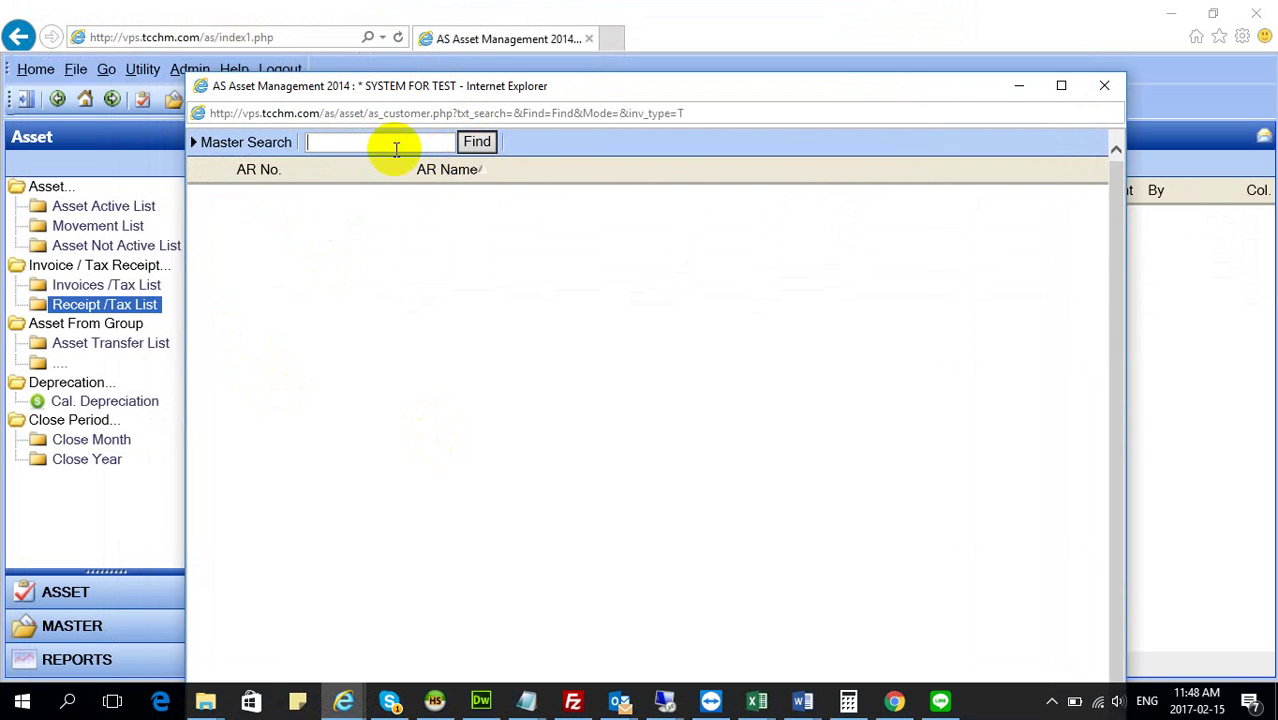
type("1")
left_click(477, 145)
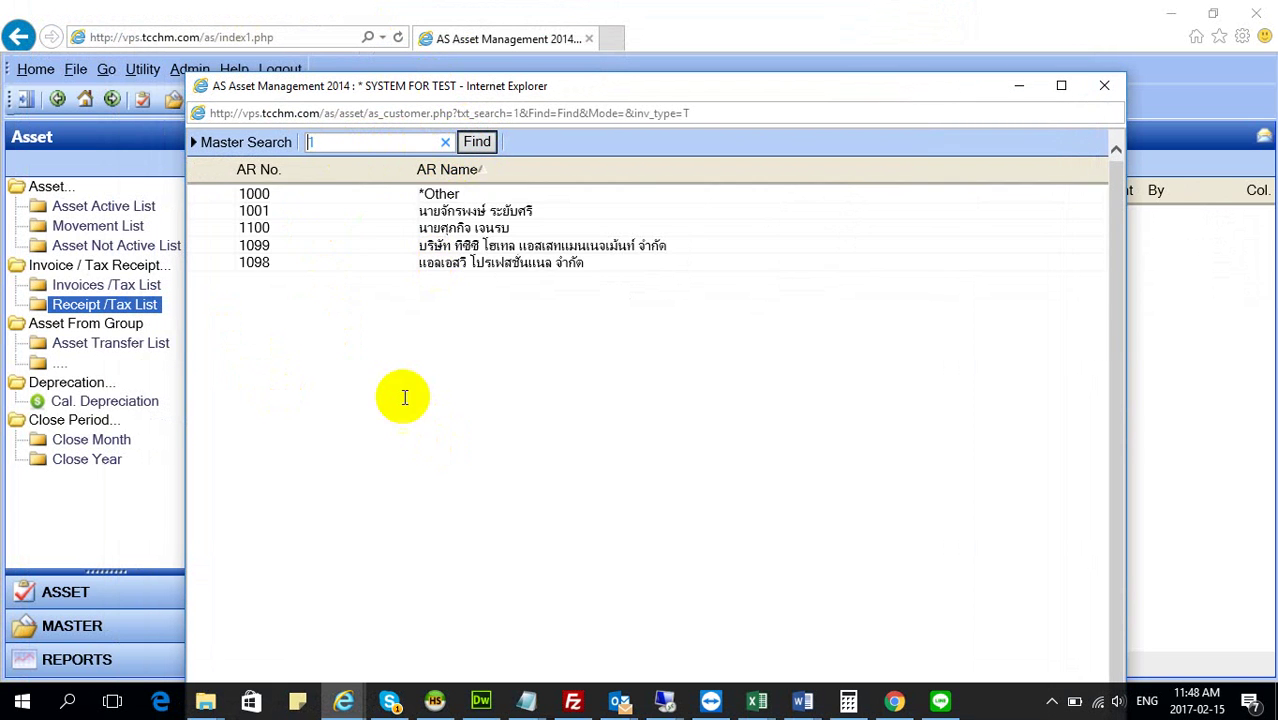
left_click(452, 211)
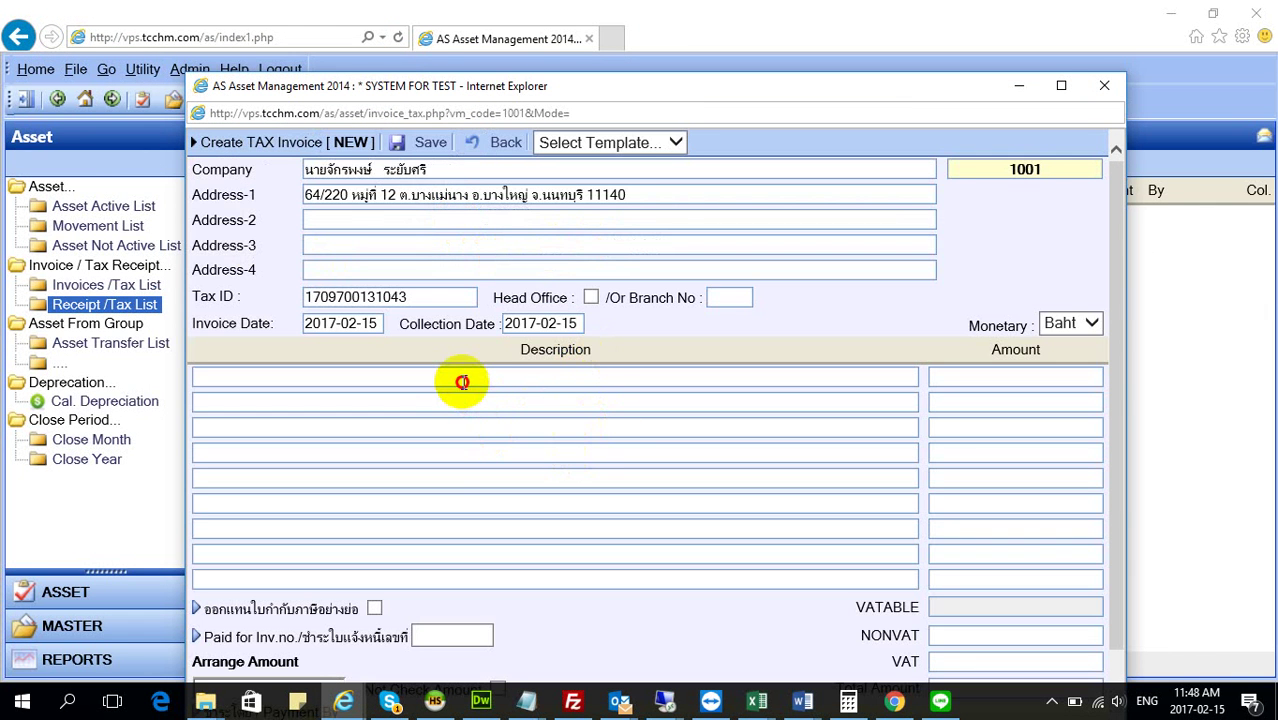
Apply the Default template to the tax invoice and set its total amount to 5000
left_click(680, 143)
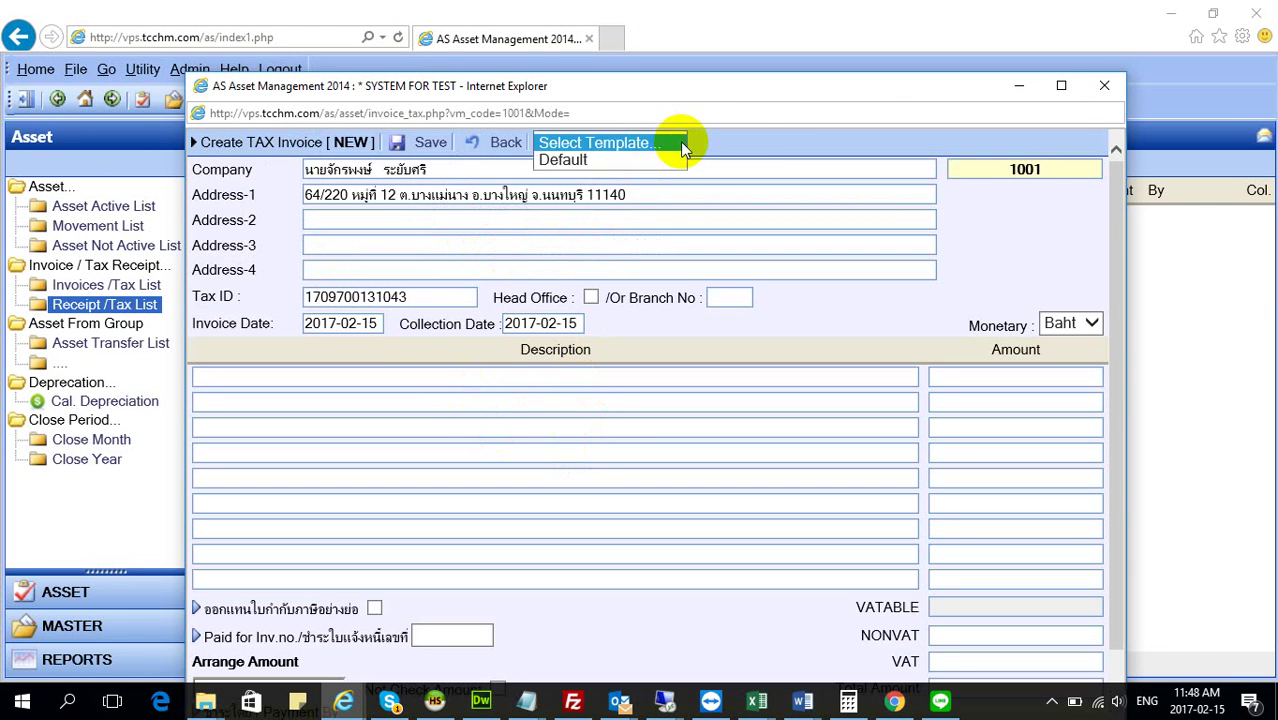
left_click(611, 159)
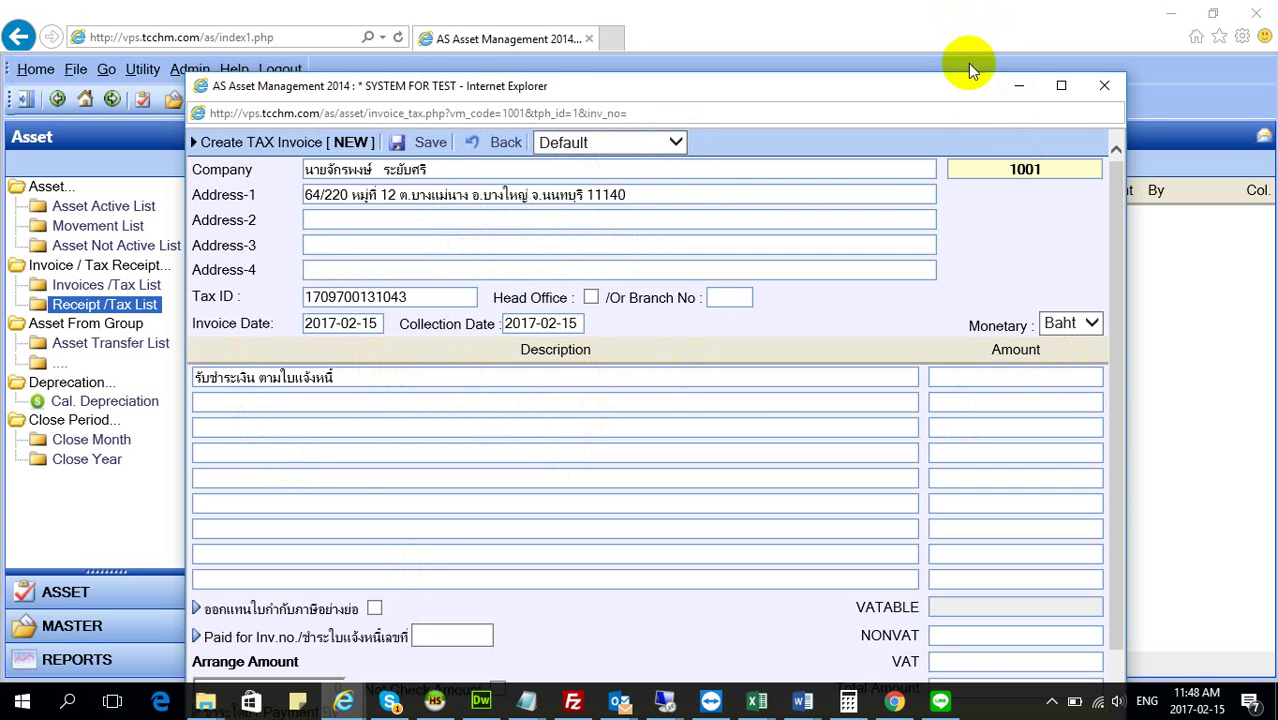
left_click_drag(936, 86, 907, 17)
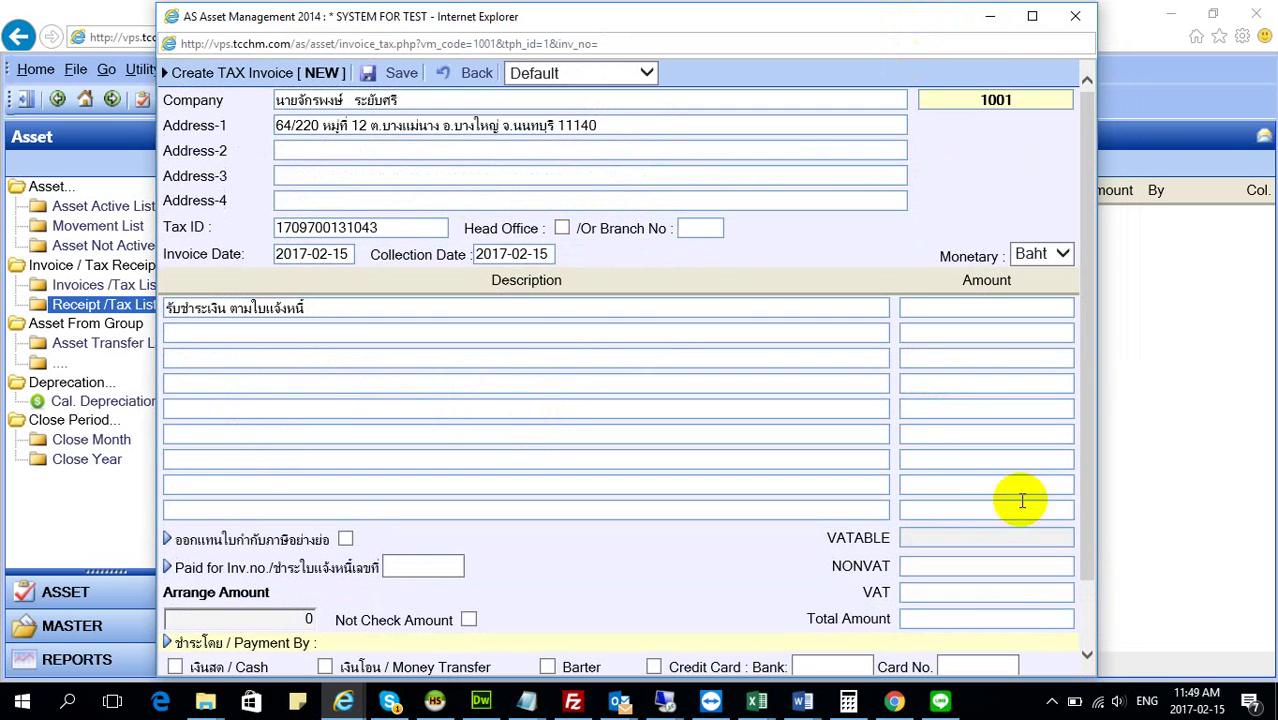
left_click(1013, 618)
type("5000")
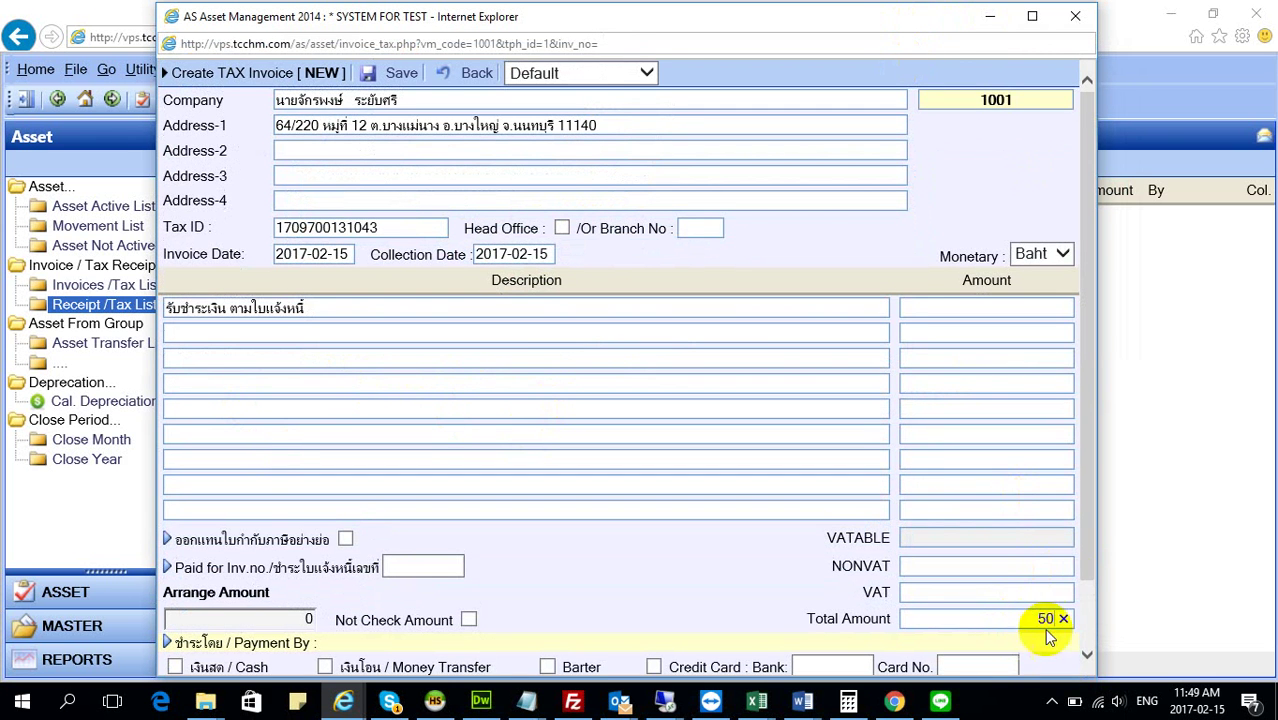
left_click(1045, 309)
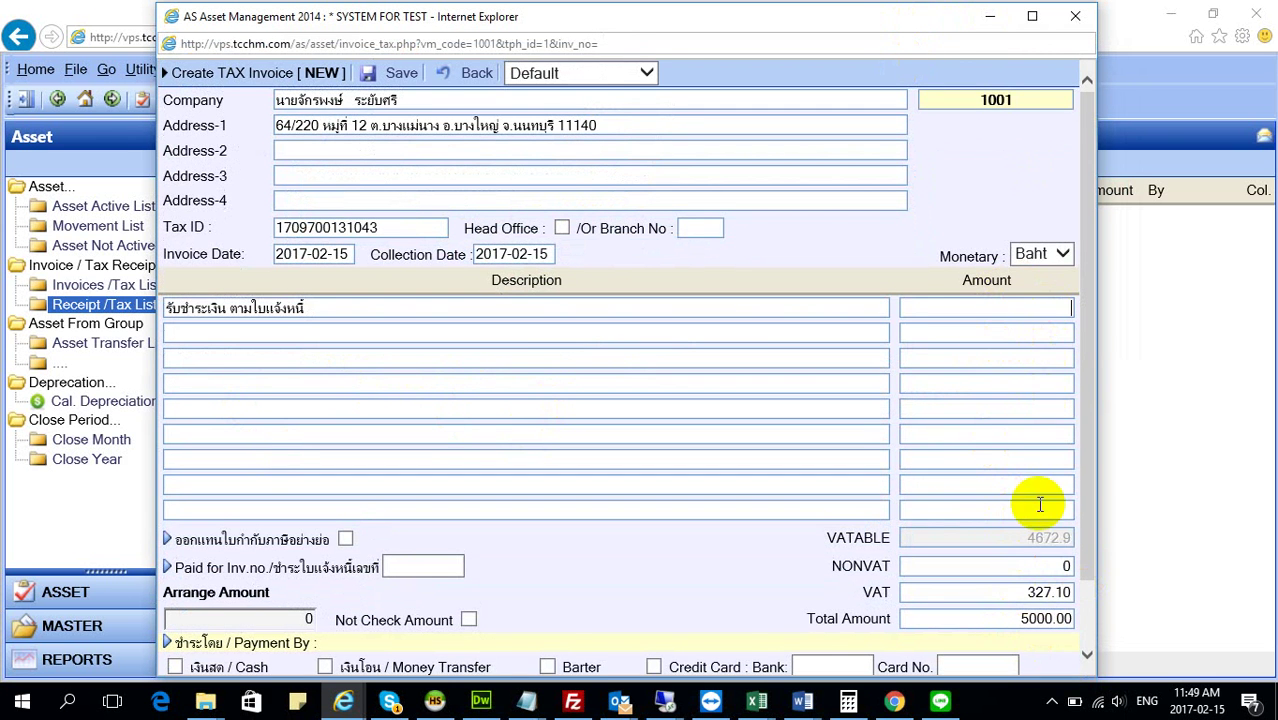
Enter 55333333 as the paid invoice number and 5000 as the amount of the first description line
scroll(1093, 510, "down", 1)
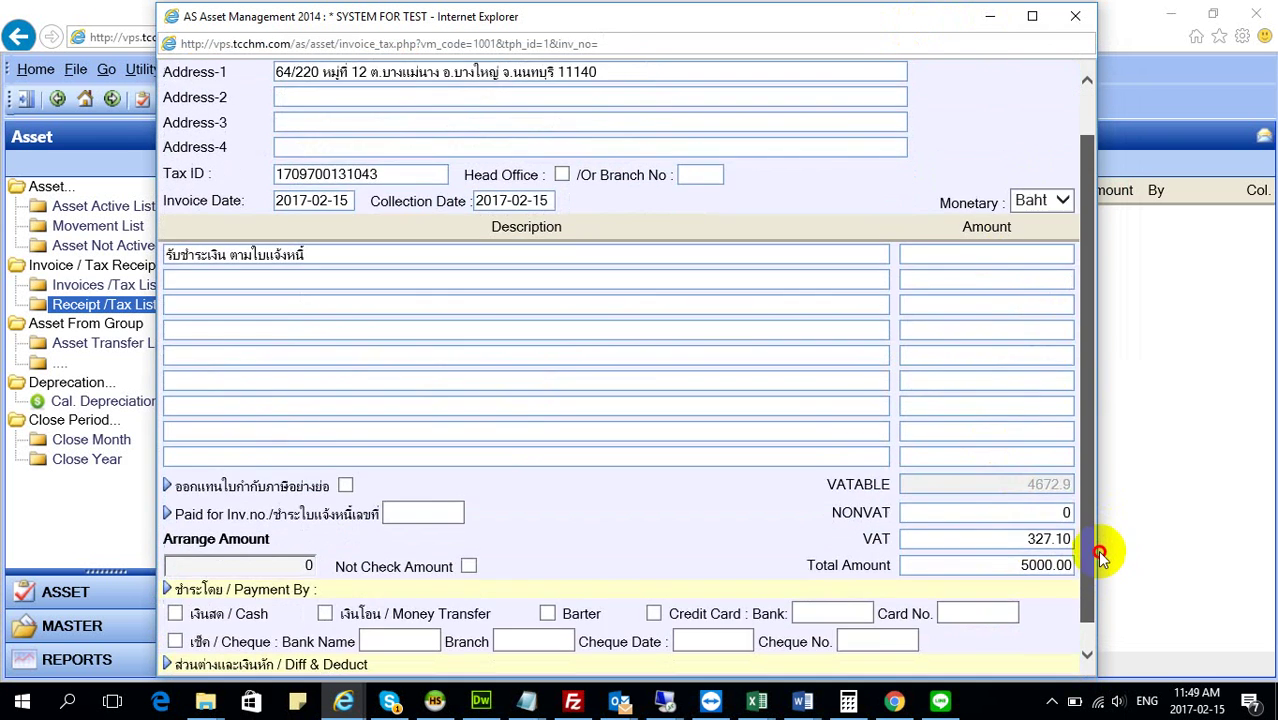
left_click(430, 515)
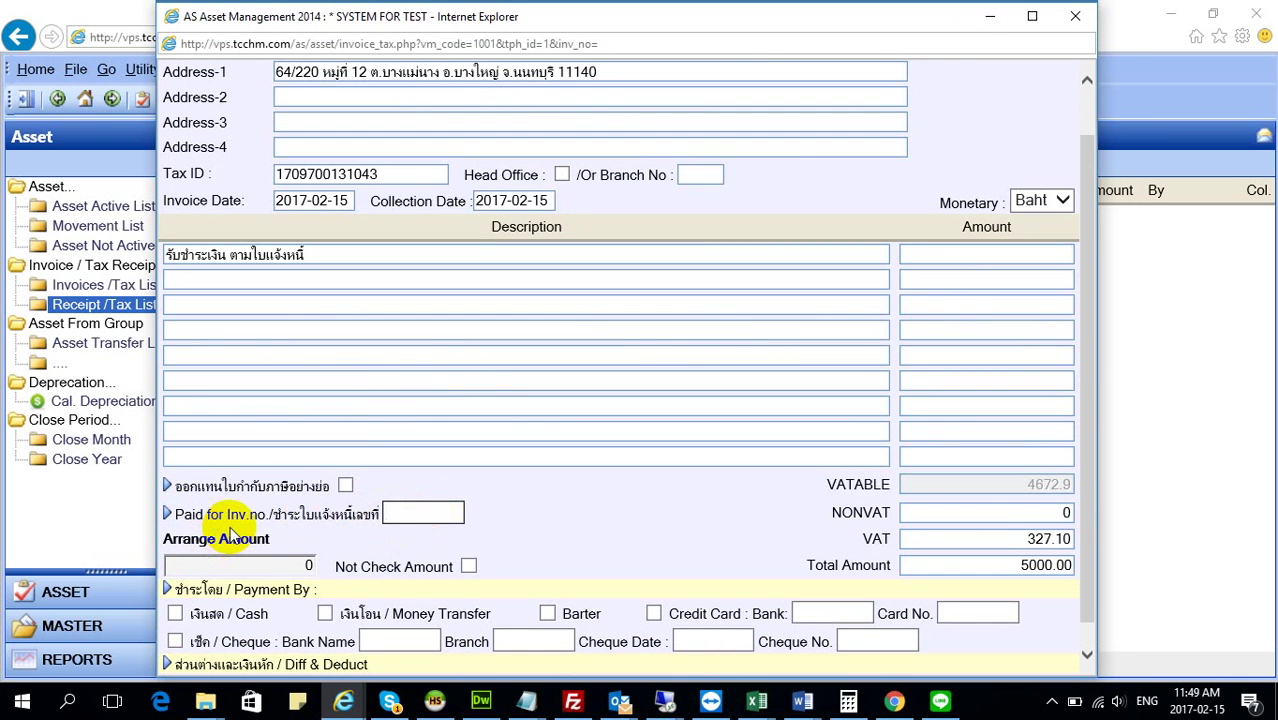
type("55333333")
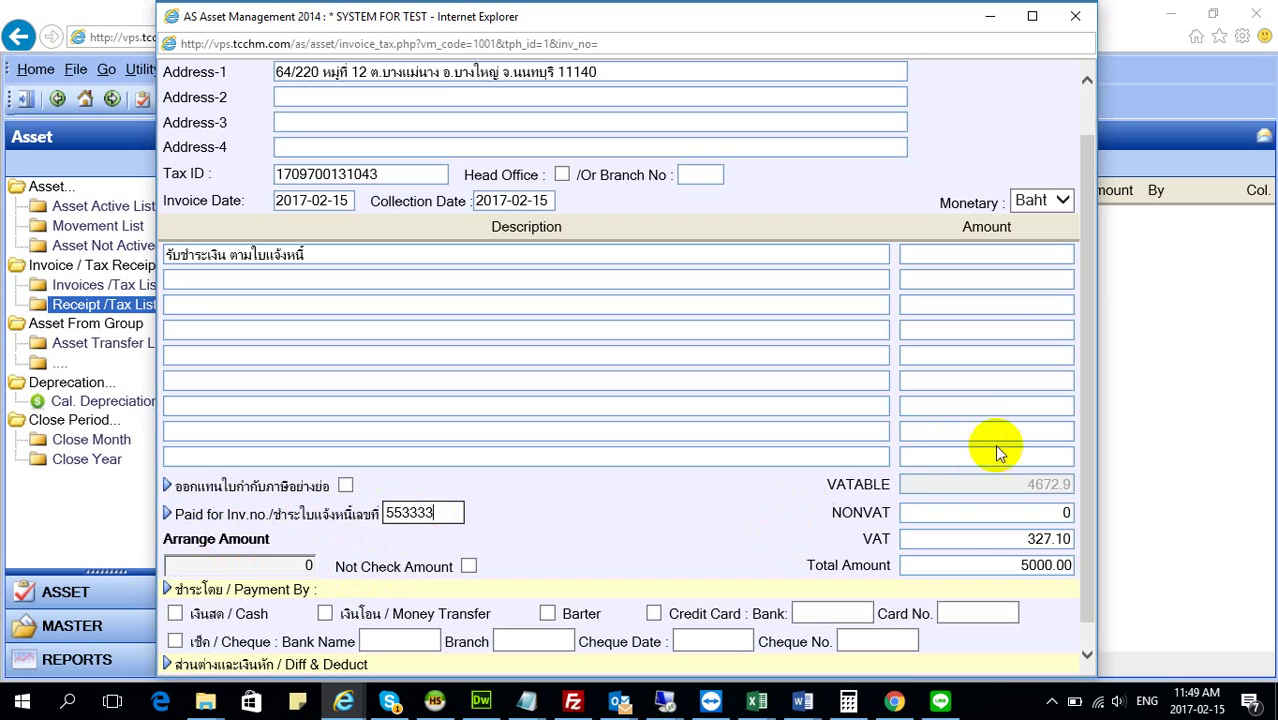
left_click(1031, 259)
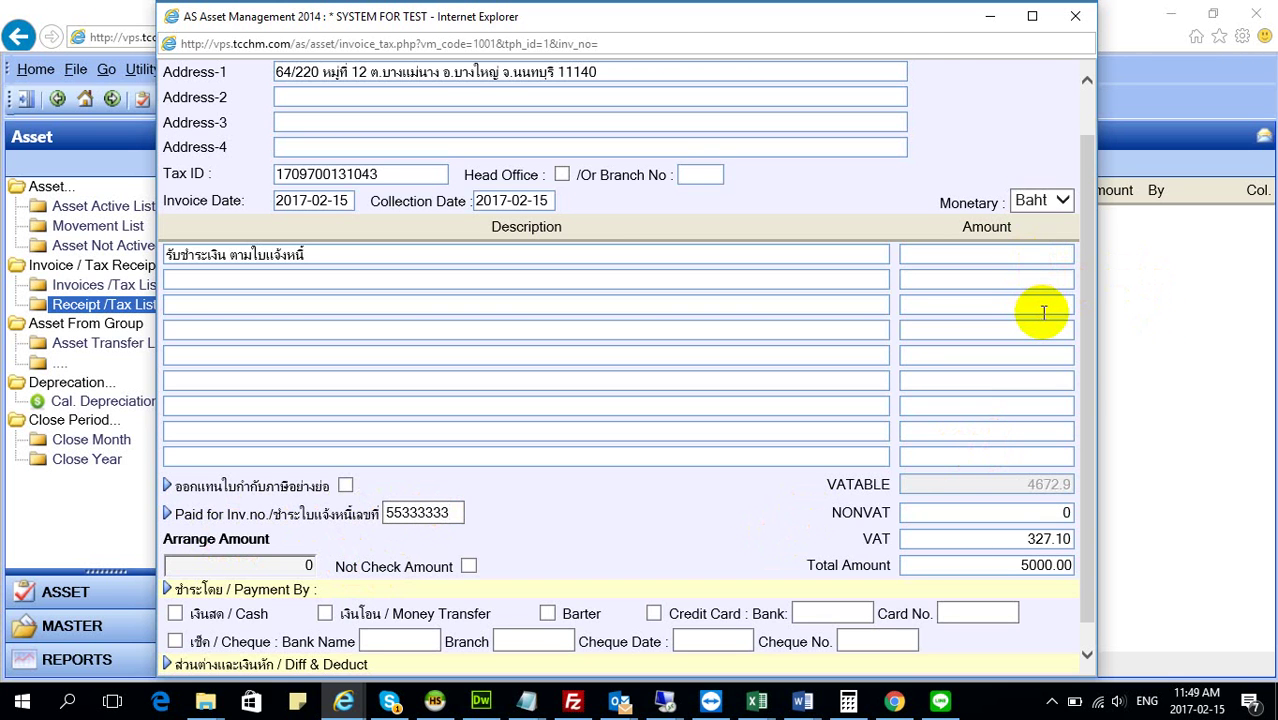
type("5000")
left_click(1007, 402)
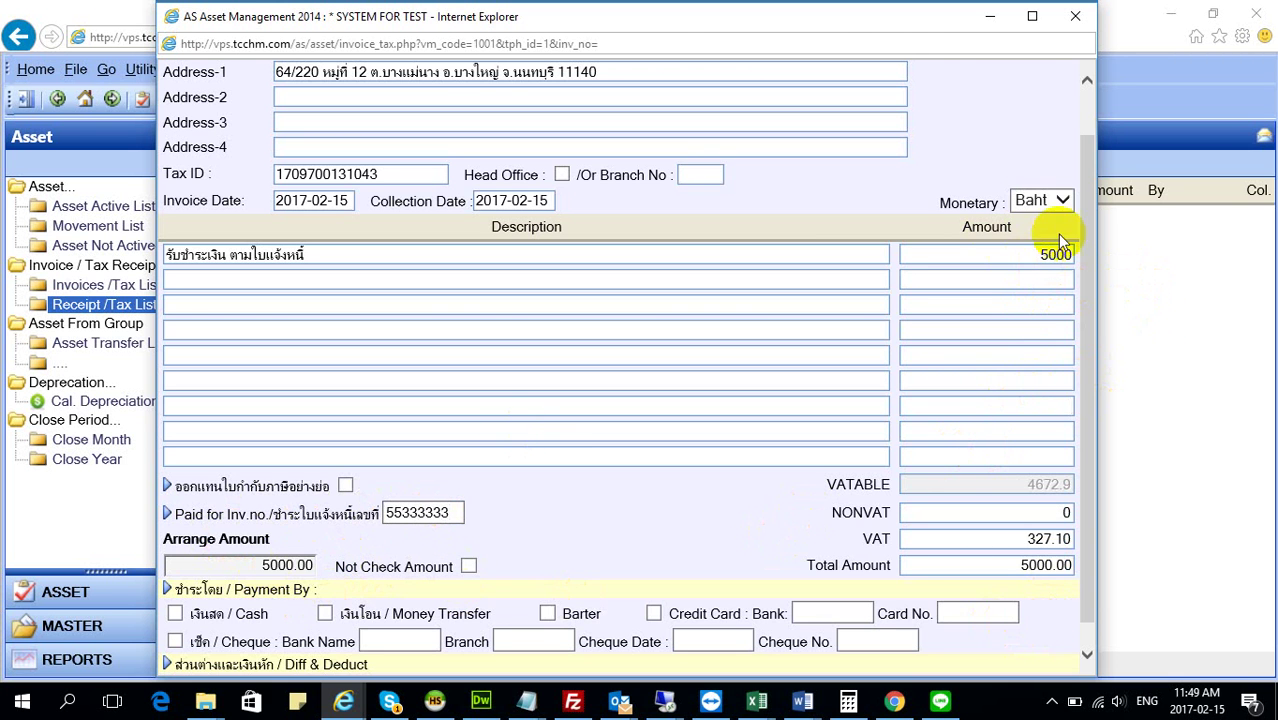
Try to save the tax invoice with the first description line's amount changed to 588
left_click_drag(1028, 255, 1093, 251)
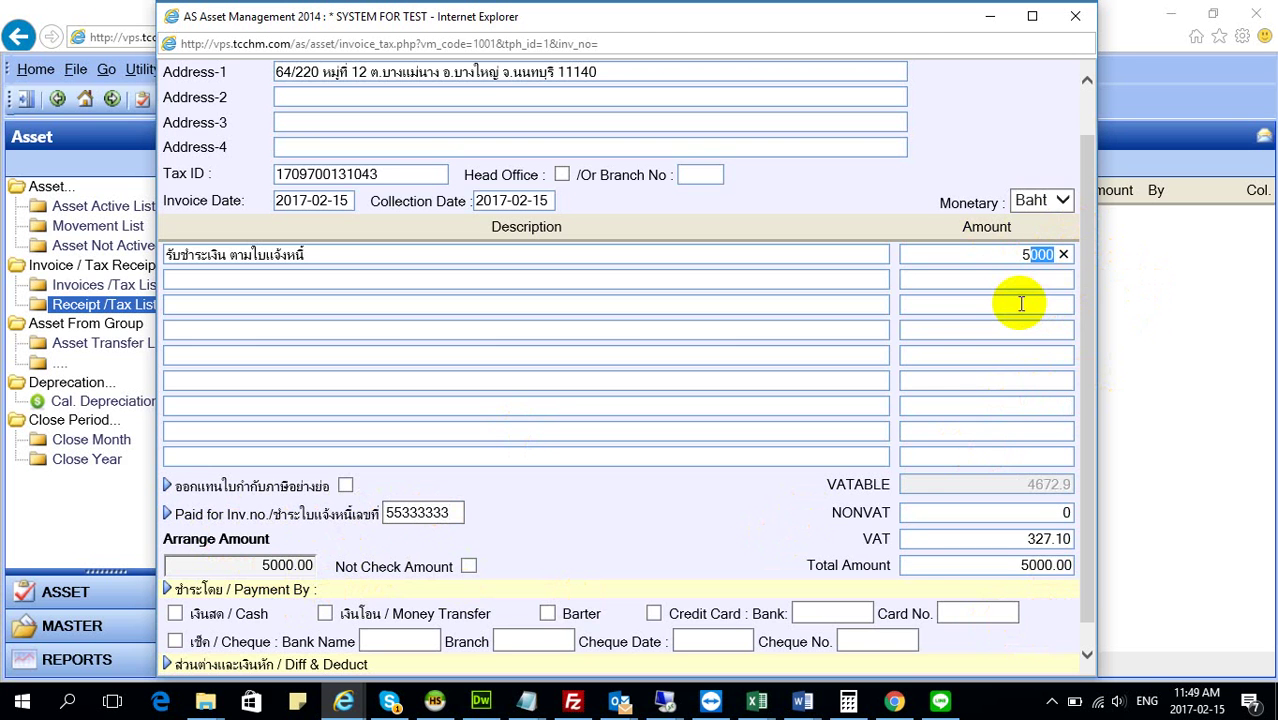
type("88")
left_click(608, 378)
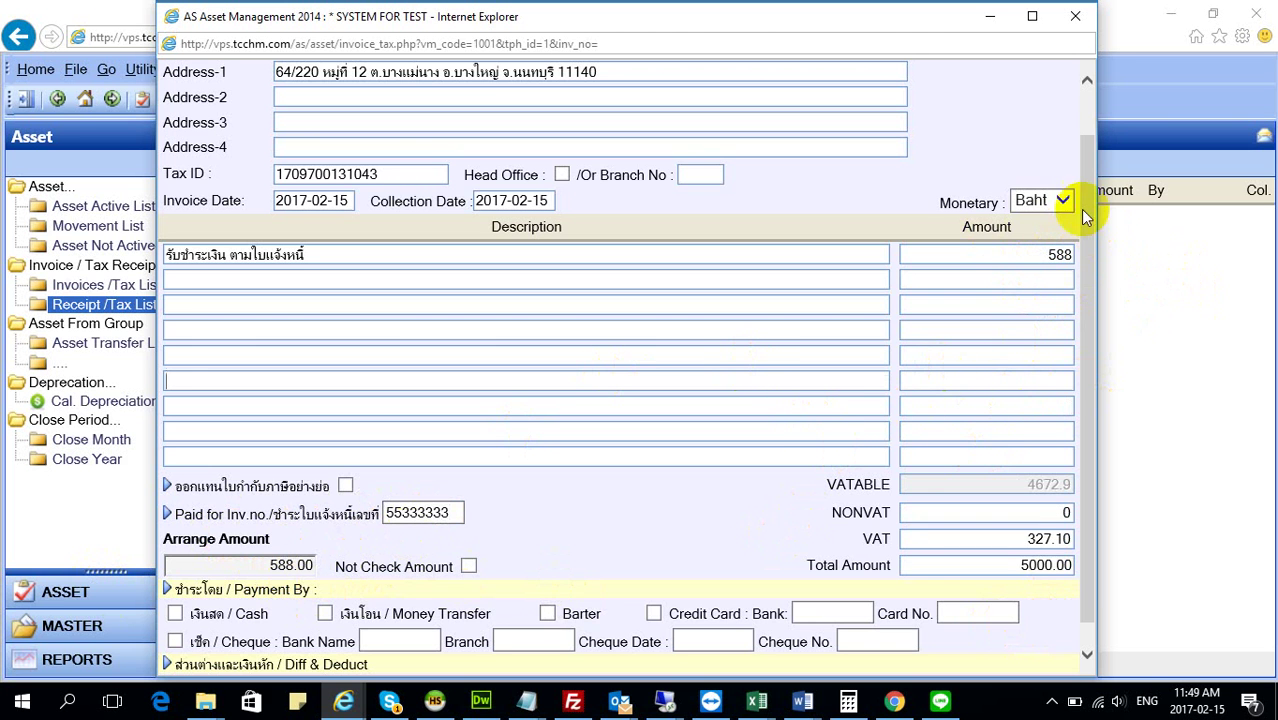
scroll(1081, 177, "up", 1)
left_click(403, 74)
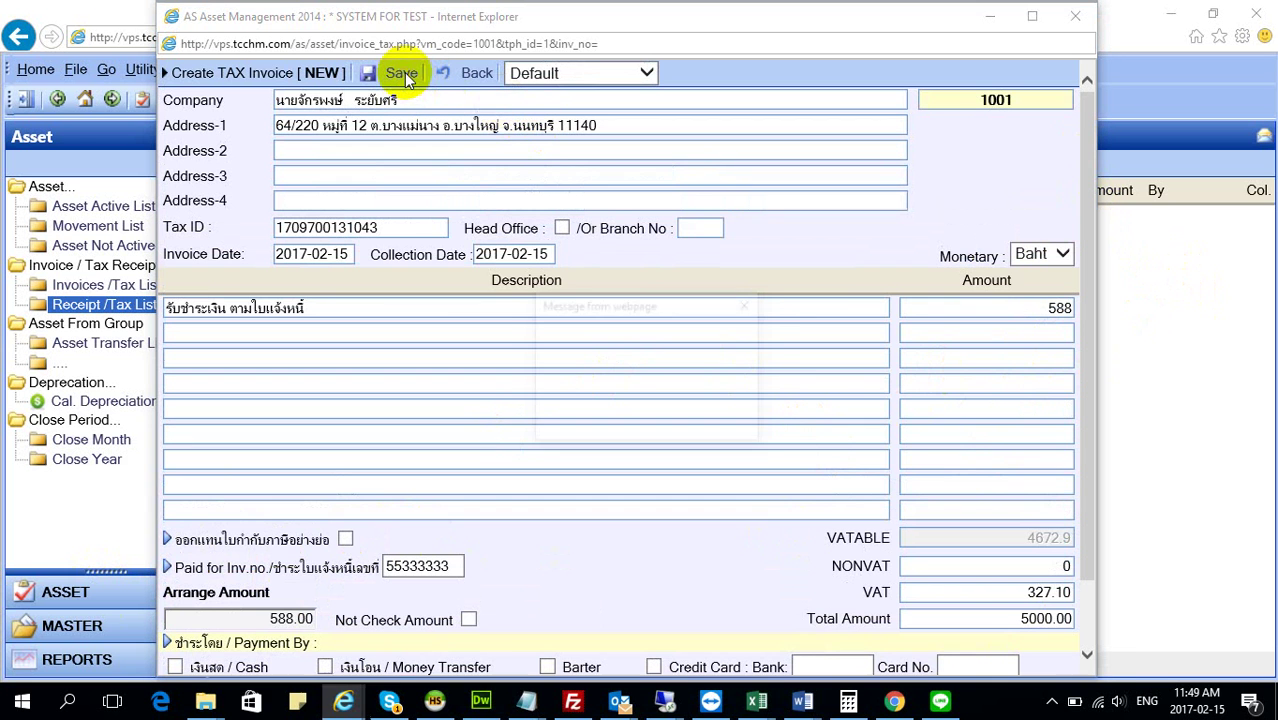
left_click(704, 421)
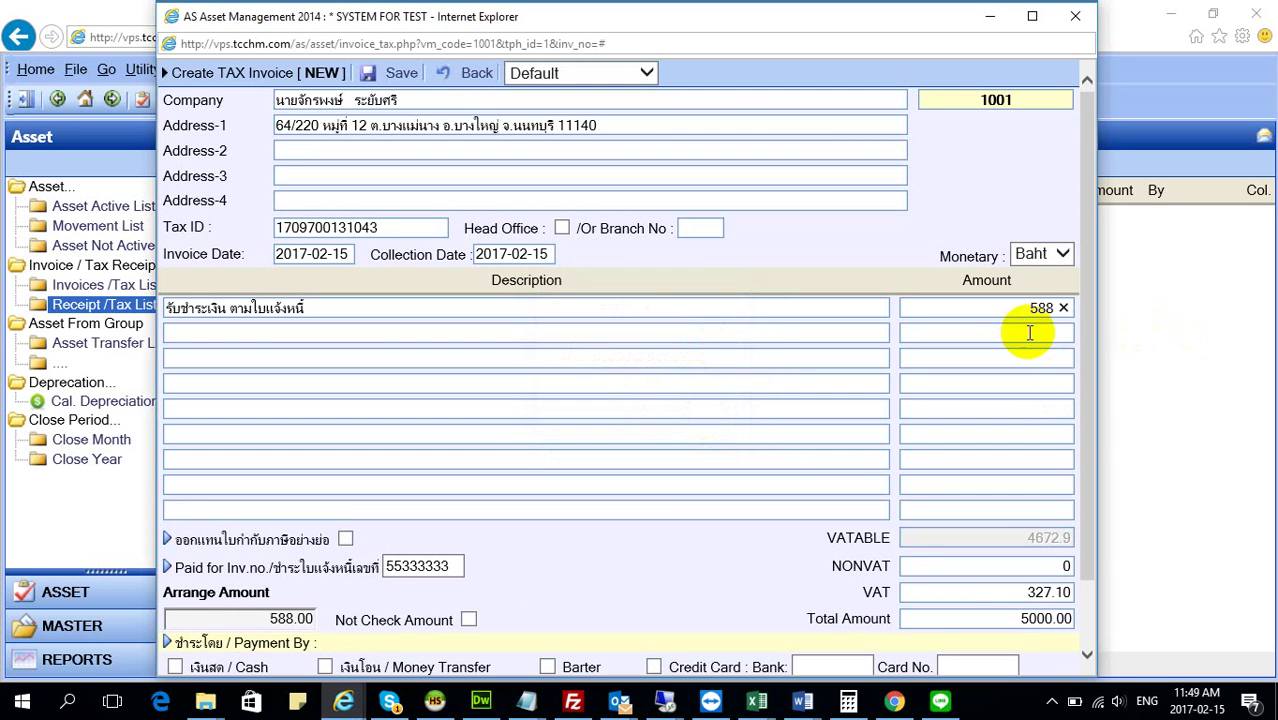
Set the first description line's amount to 5000 to match the invoice's total amount
left_click_drag(1012, 308, 1084, 308)
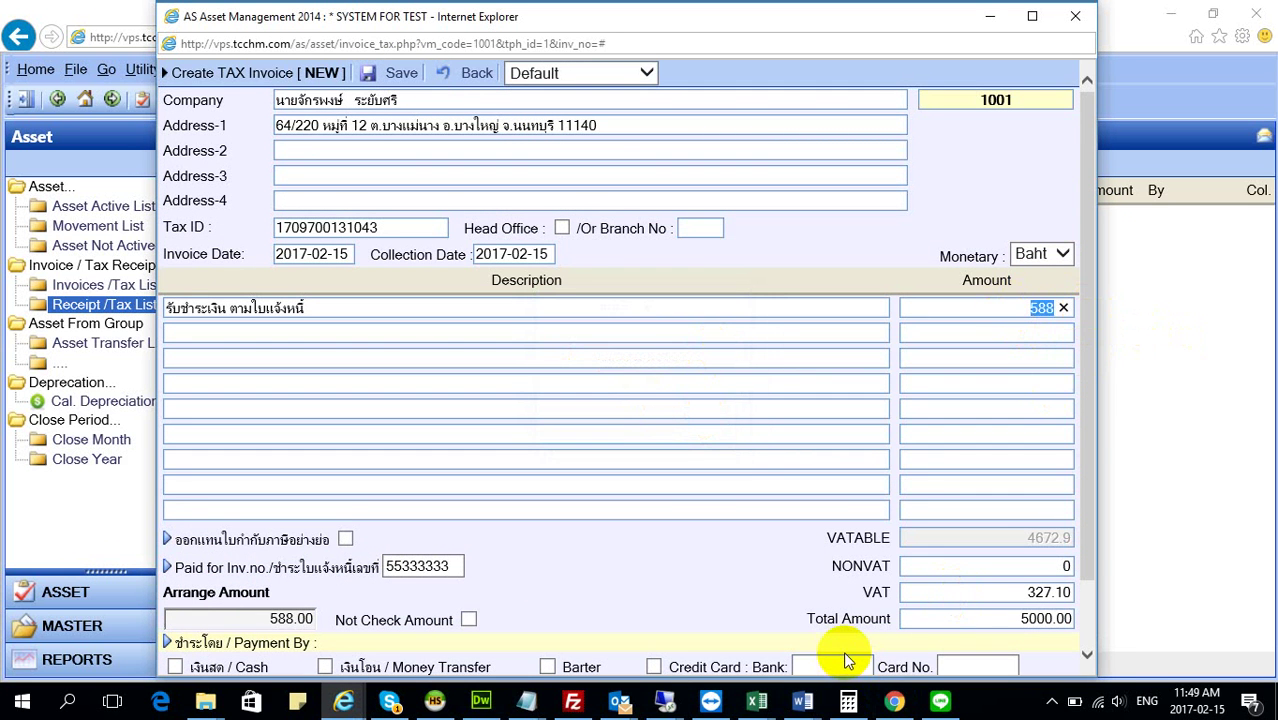
type("5000")
left_click(557, 487)
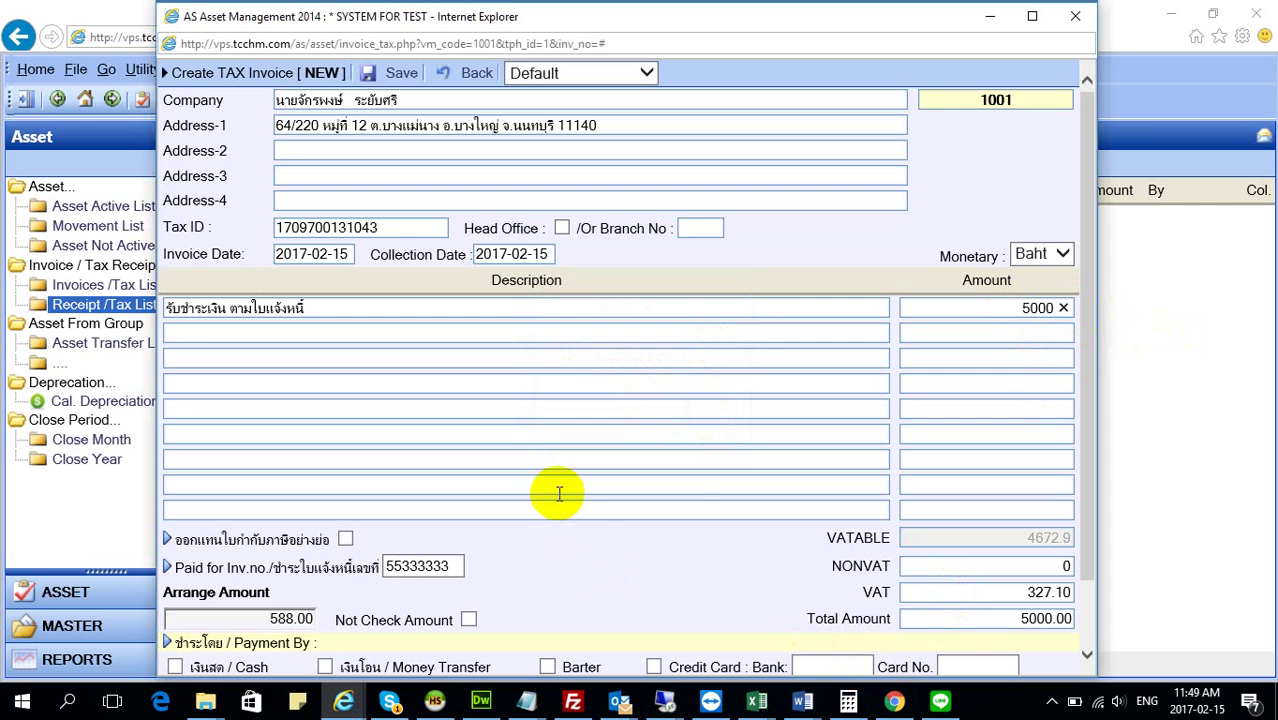
Record payment by cheque with bank name bbl, branch sss and cheque date 2017-02-15, and fill in the cheque number
scroll(1097, 328, "down", 2)
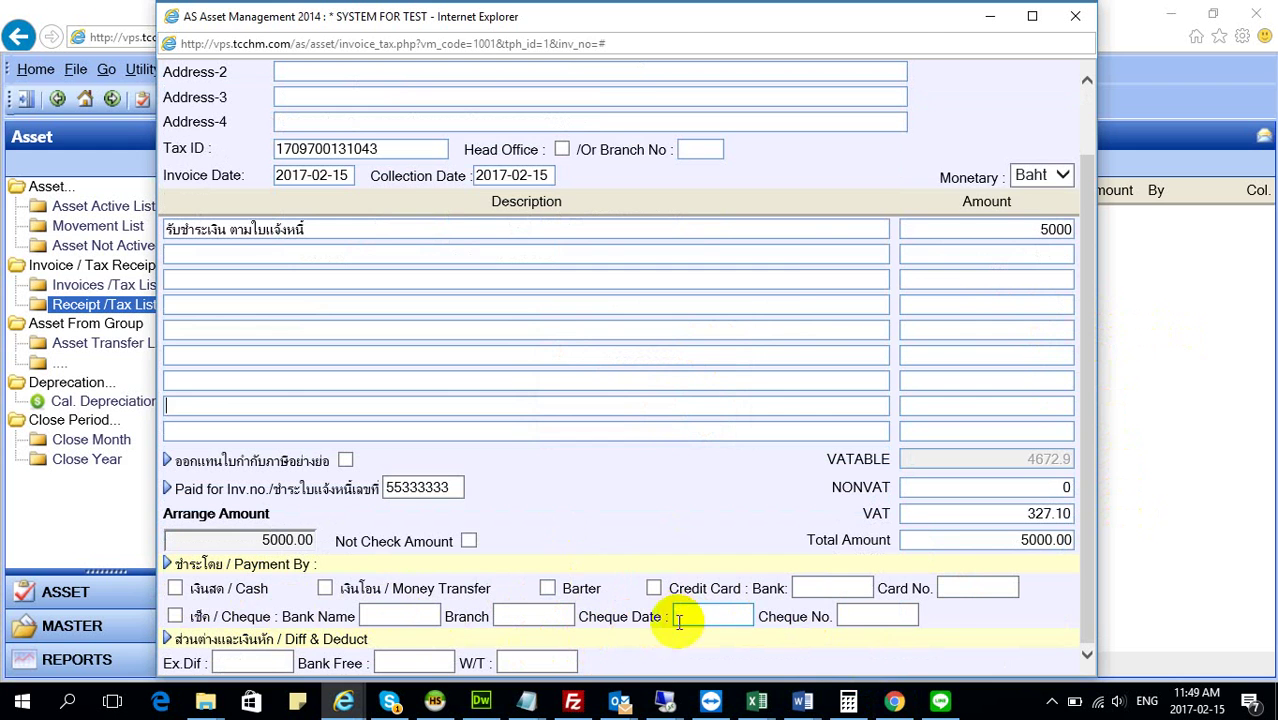
left_click(176, 616)
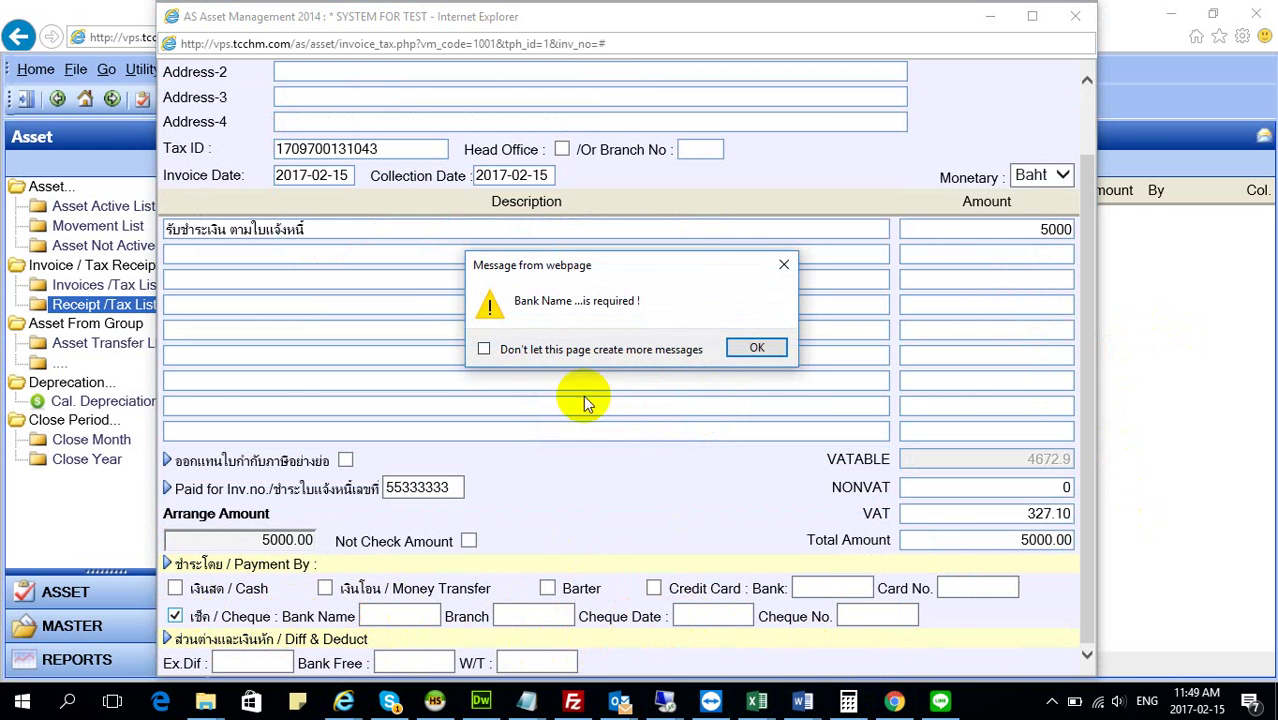
left_click(758, 348)
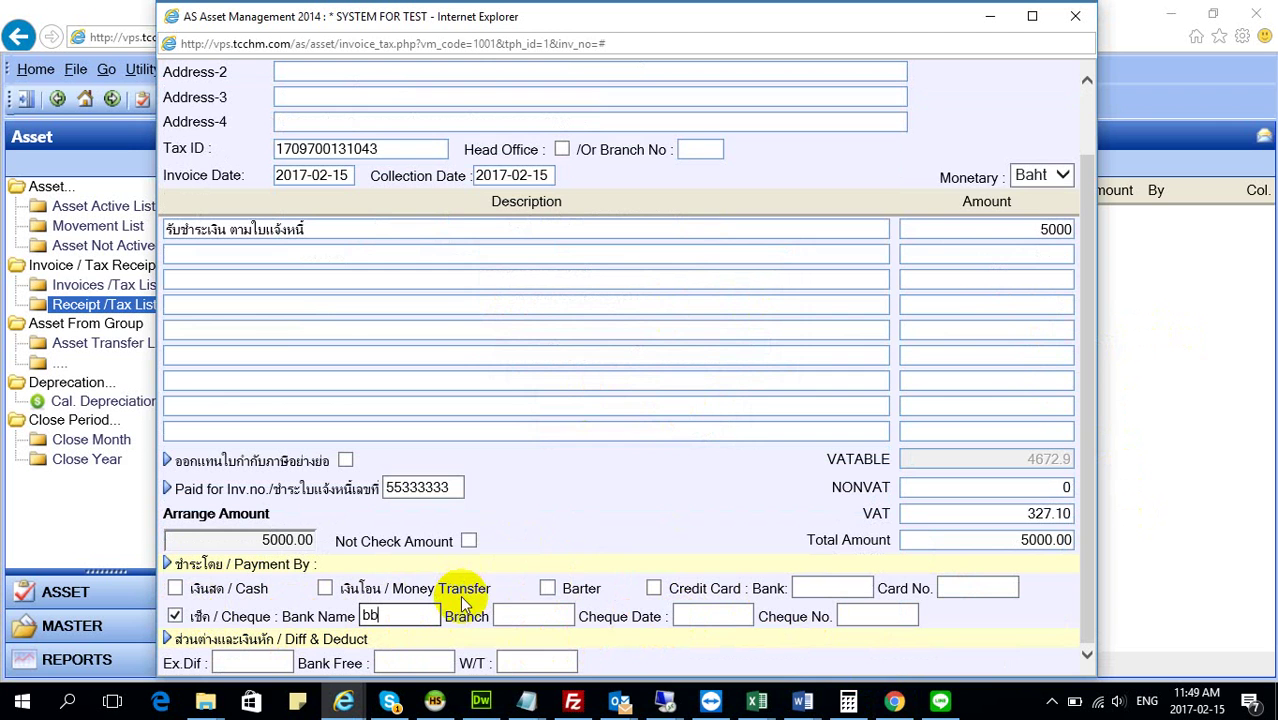
type("bbl")
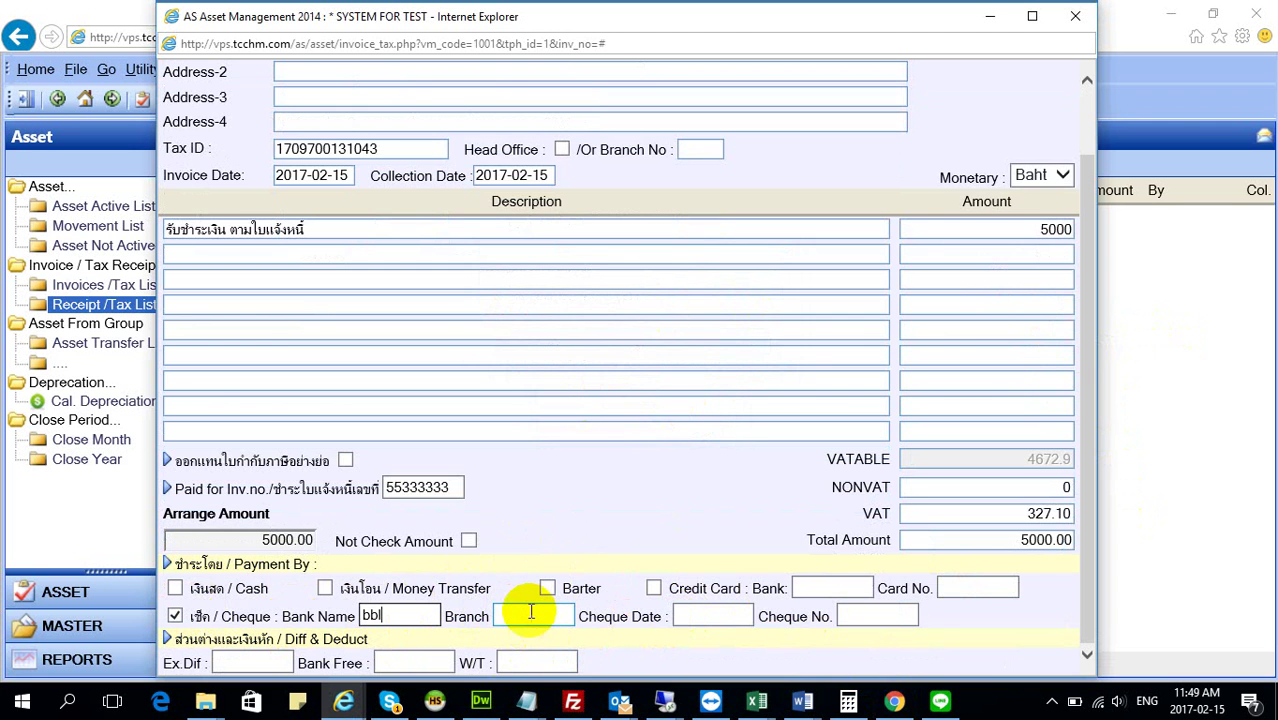
left_click(548, 665)
type("sss")
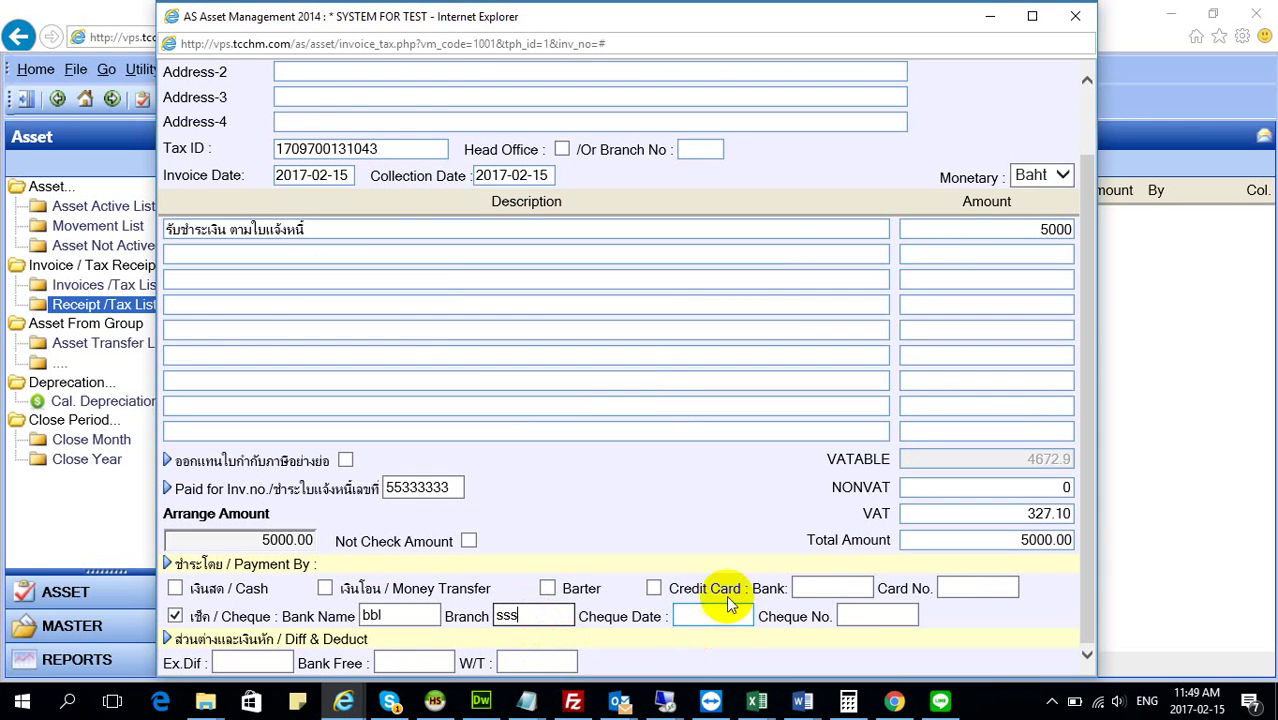
left_click(724, 612)
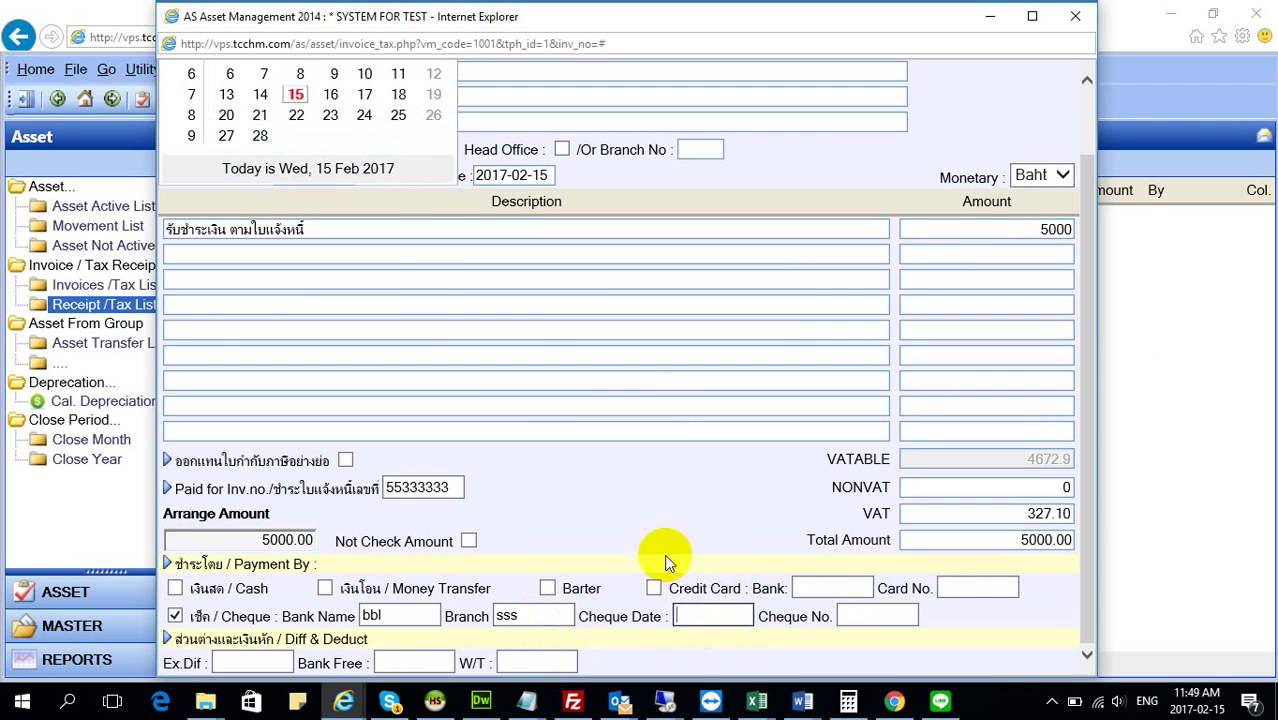
left_click(303, 90)
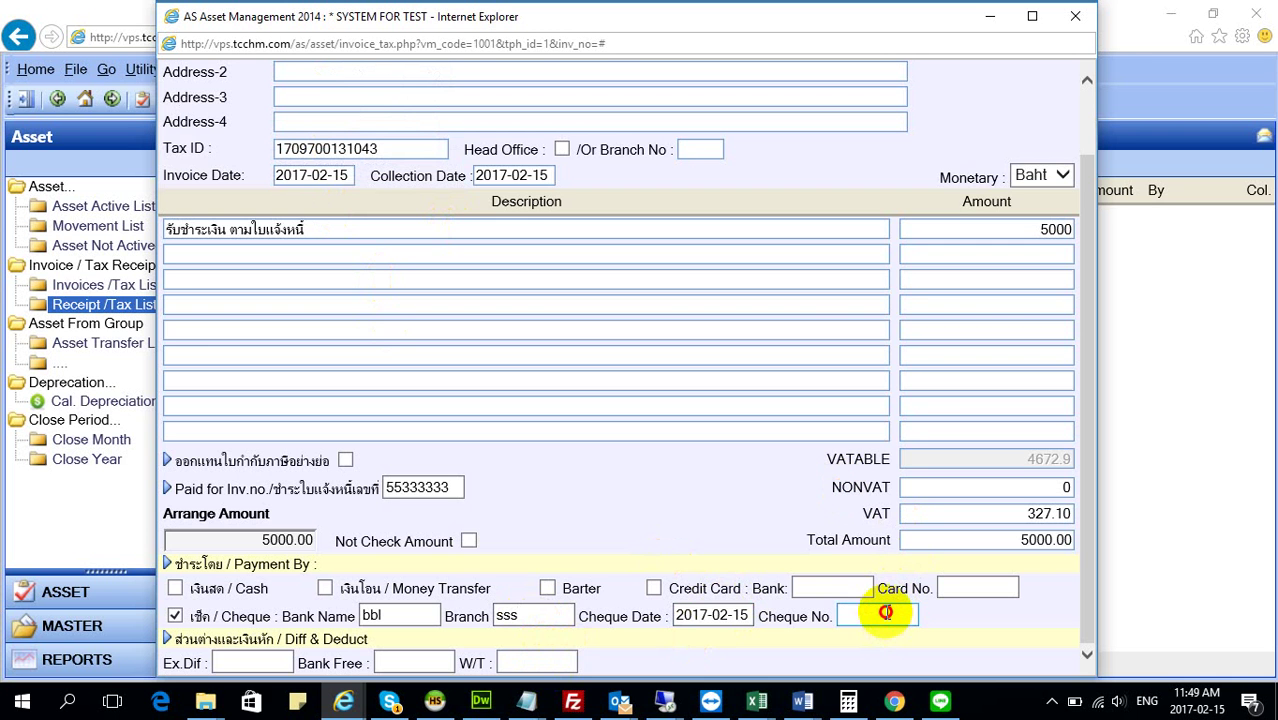
type("3344555")
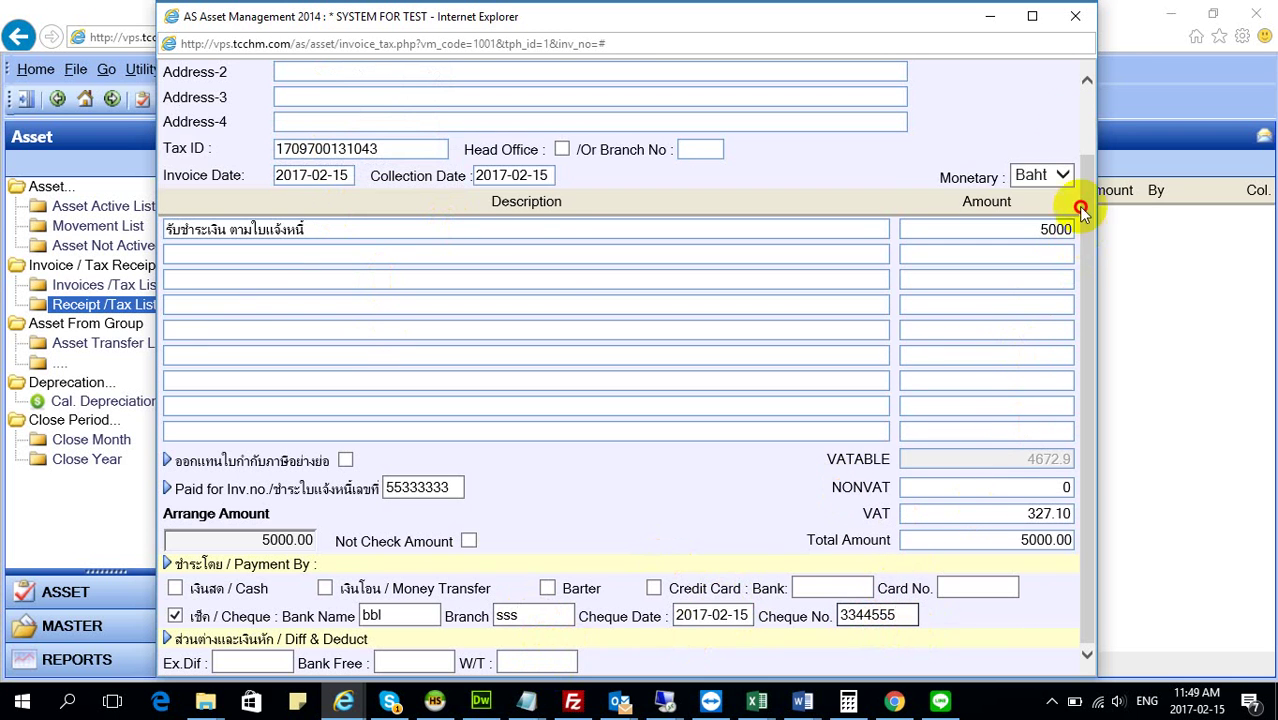
Save the tax invoice and generate its receipt printout with one original and two copies
left_click_drag(1081, 209, 1081, 130)
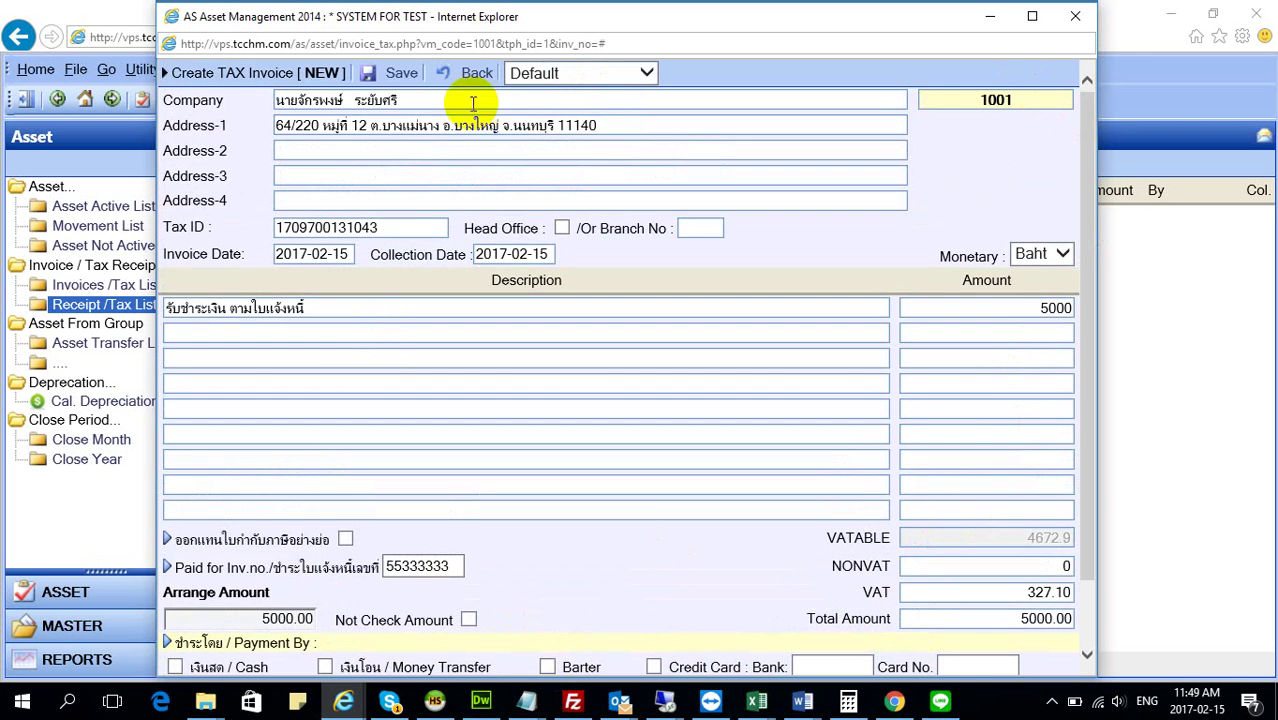
left_click(425, 72)
left_click(600, 303)
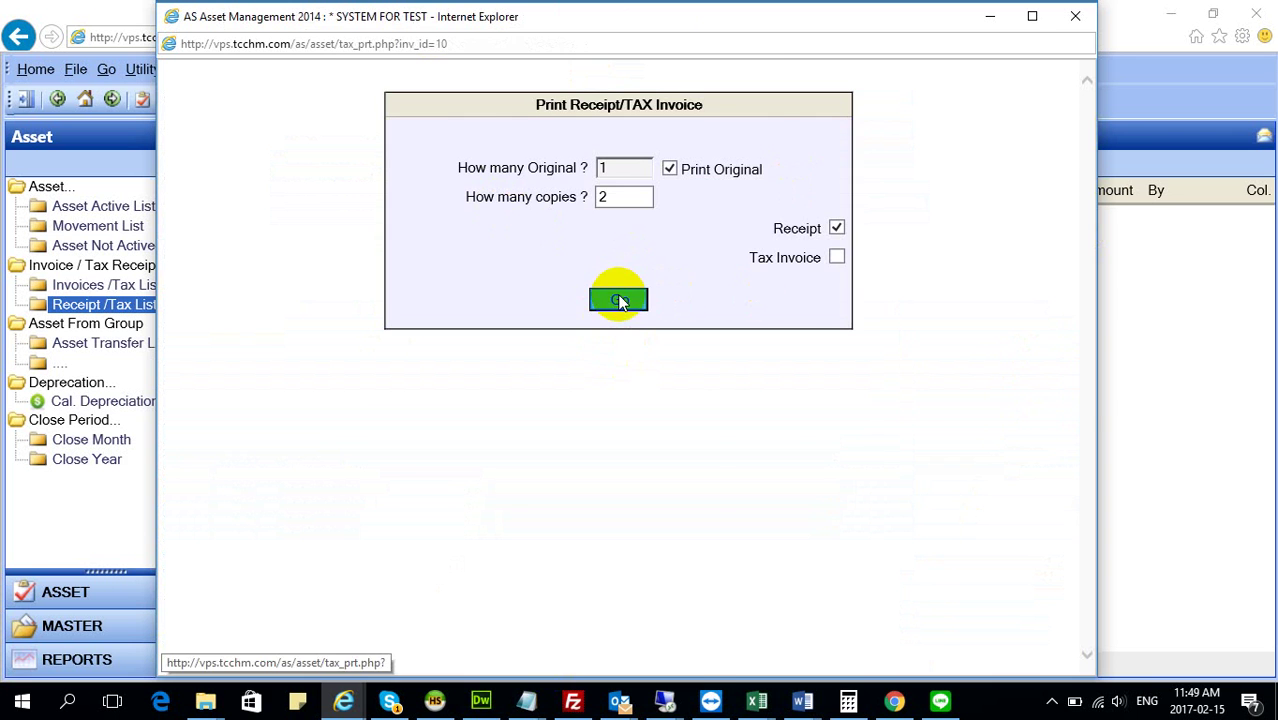
Review the receipt's amounts and payment details on the printout, close it, and reload the receipt and tax list
scroll(723, 330, "down", 4)
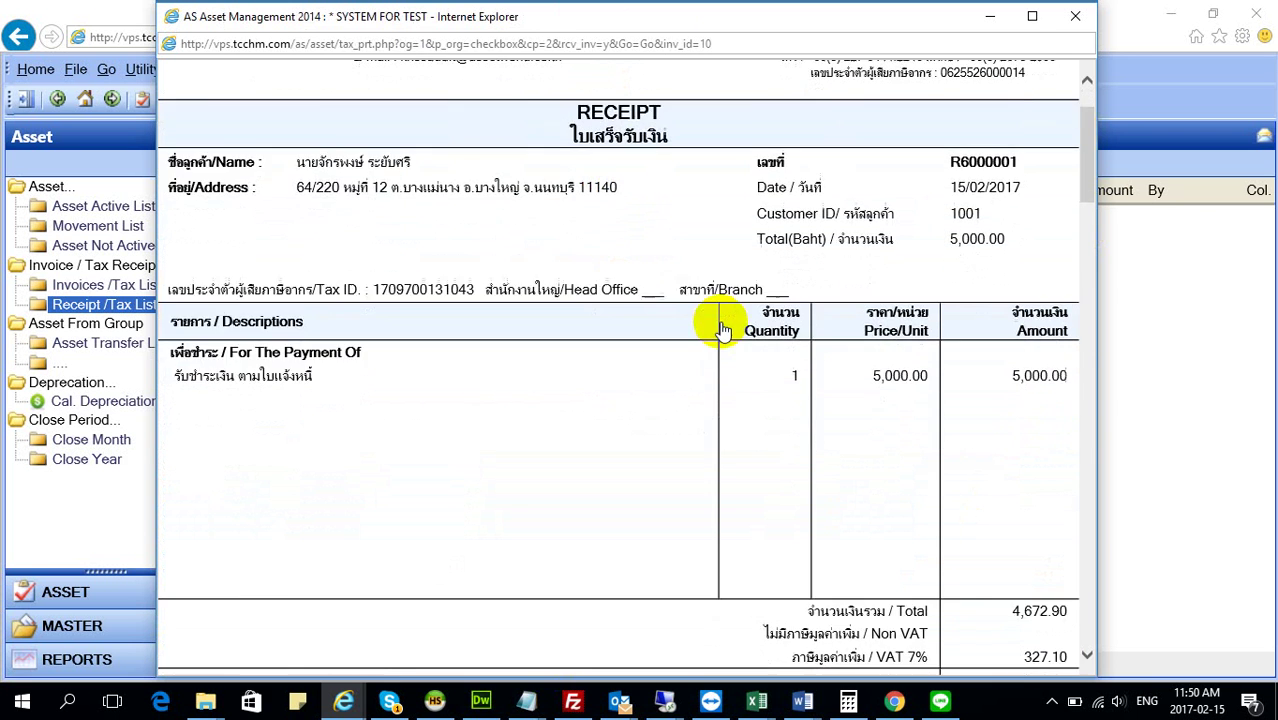
scroll(728, 330, "up", 2)
scroll(733, 330, "down", 5)
scroll(733, 330, "down", 4)
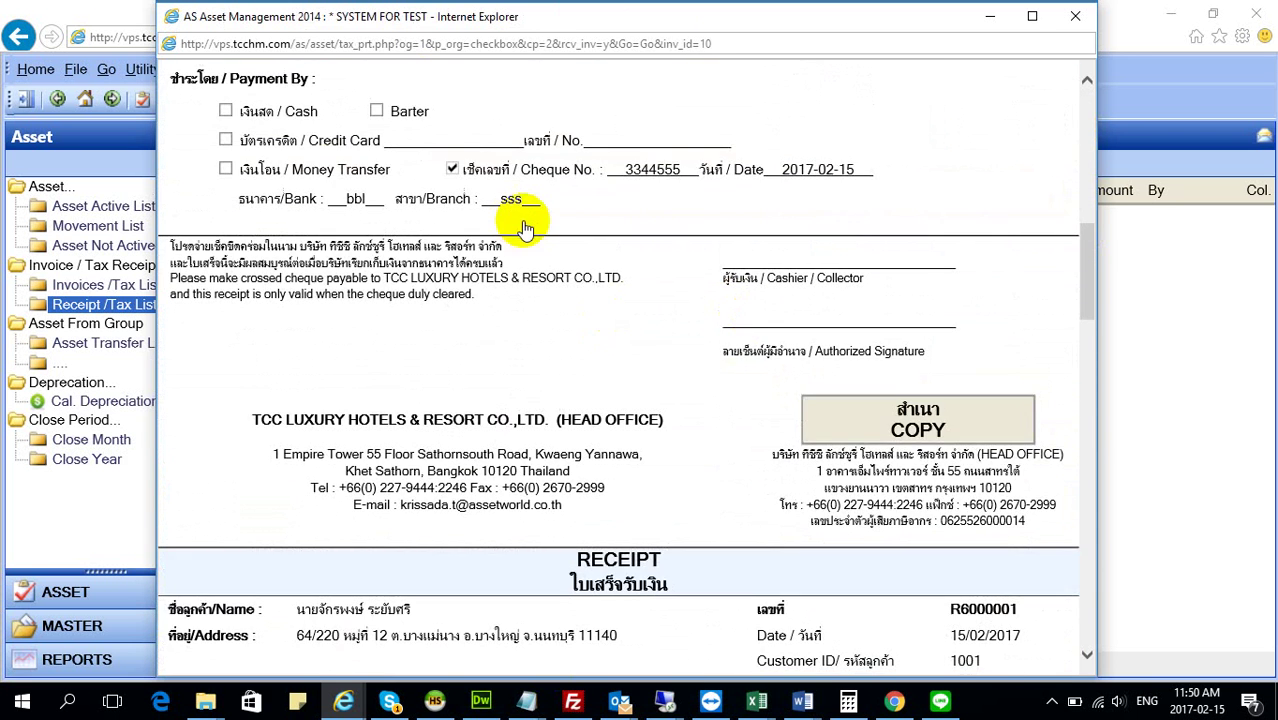
scroll(522, 200, "up", 5)
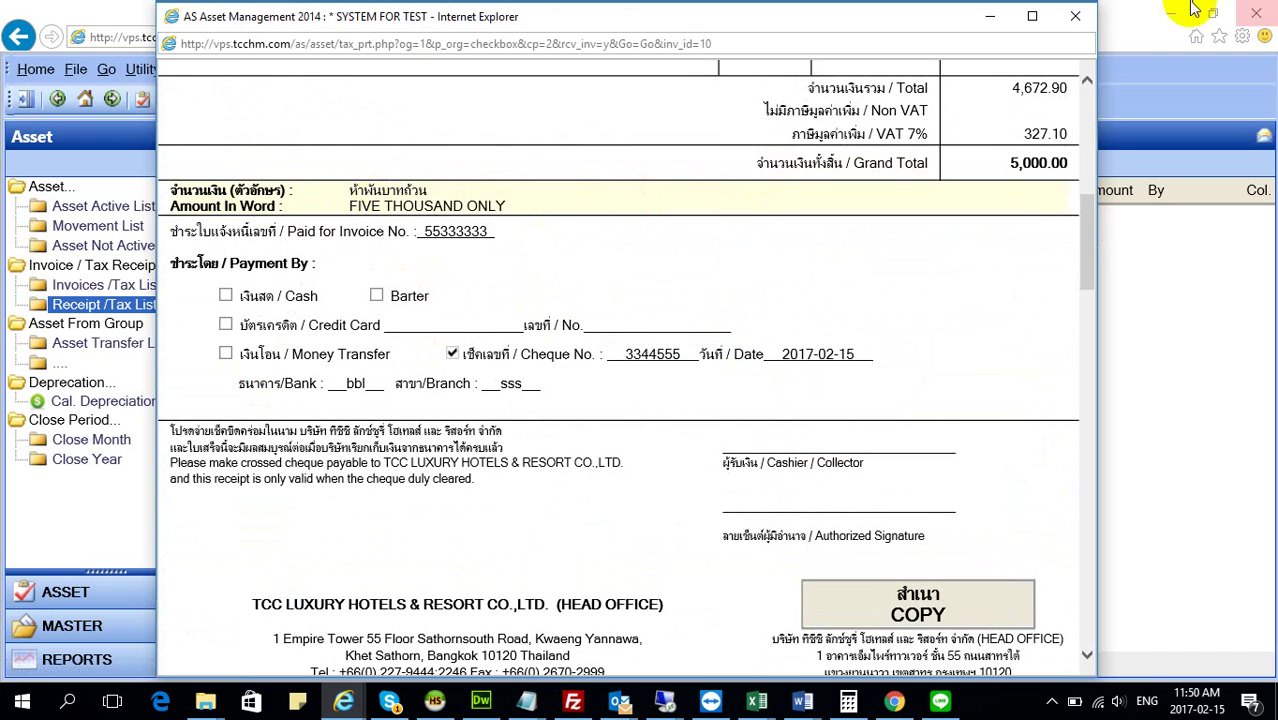
left_click(1075, 16)
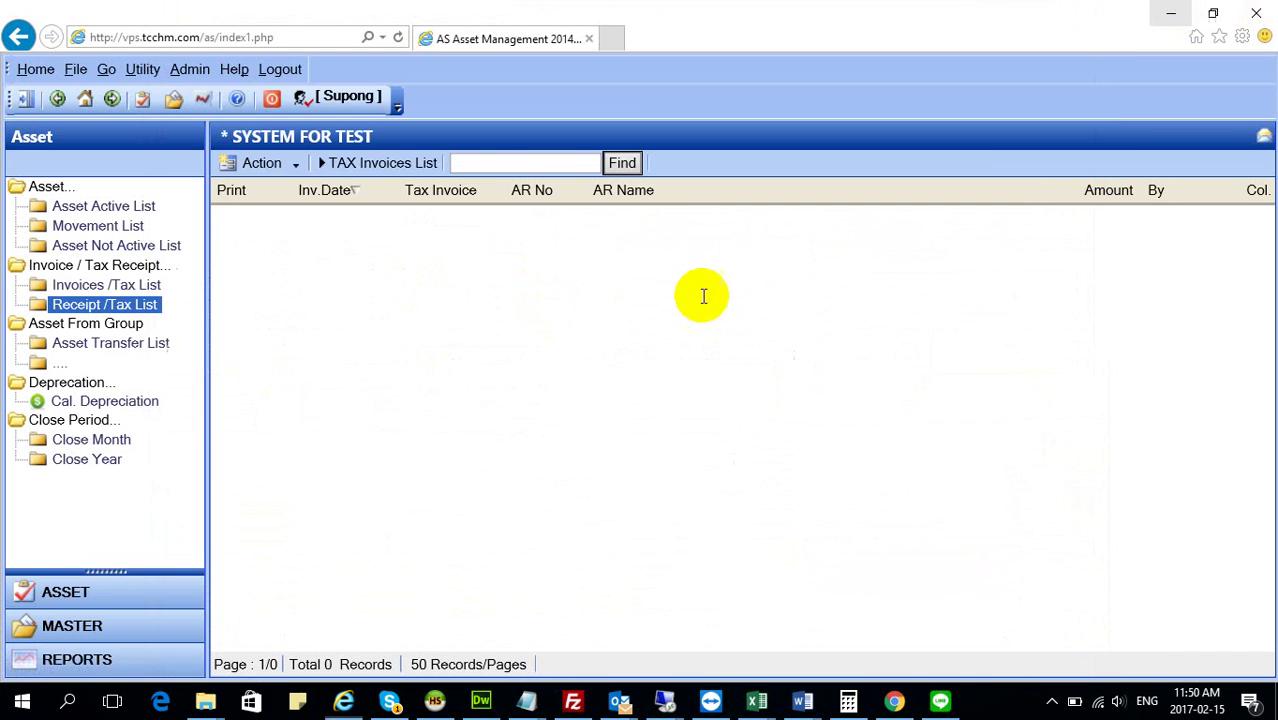
left_click(104, 306)
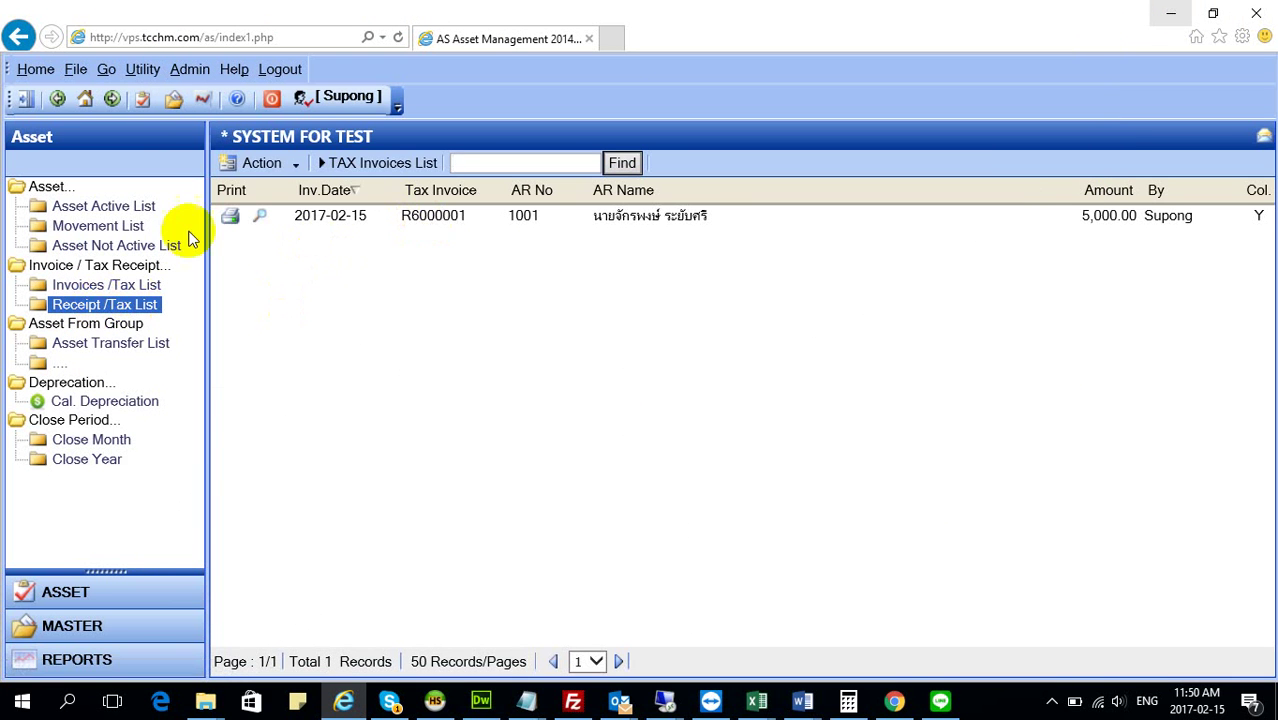